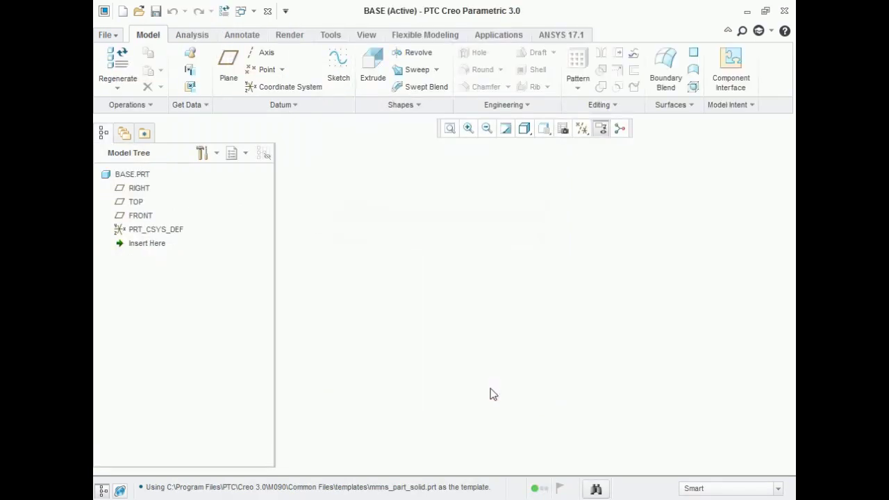
Step: Turn on the display of all datum types: axes, points, coordinate systems and planes
click(582, 129)
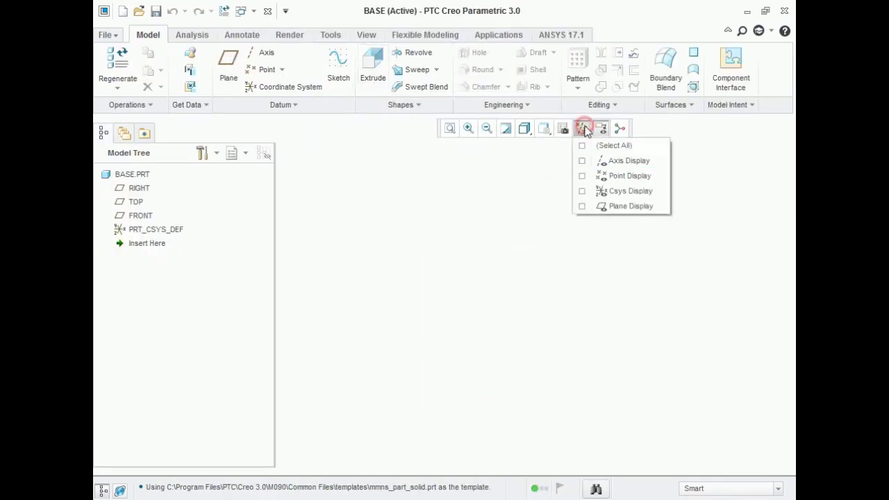
click(582, 147)
click(726, 209)
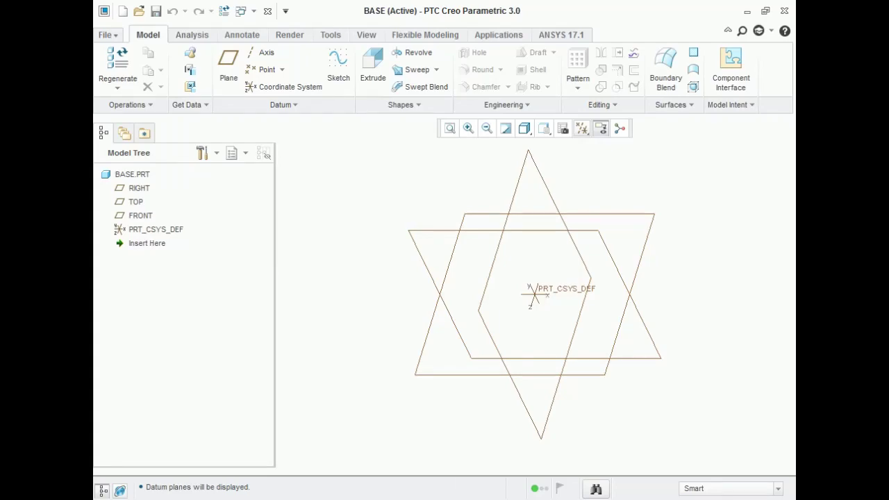
Step: Switch to the reference drawing in Photos, examine the Double Bearing assembly and the Base views, and return to the BASE model
key(alt+Tab)
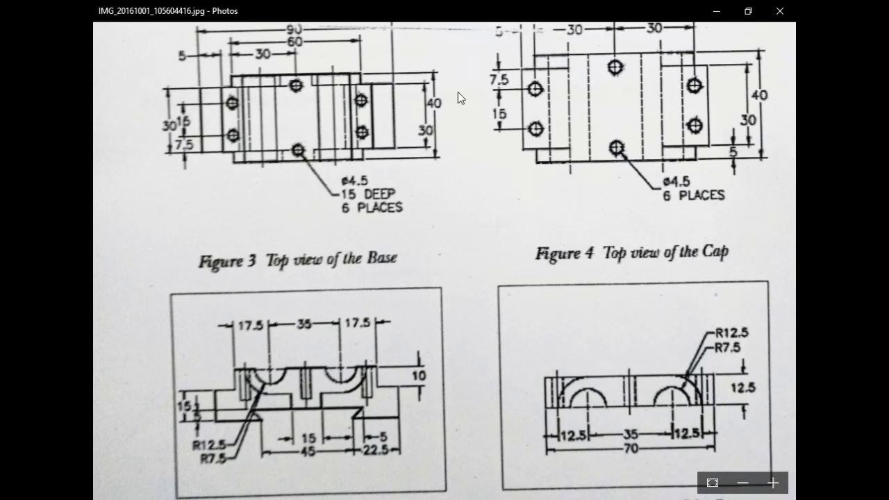
drag(490, 157, 469, 400)
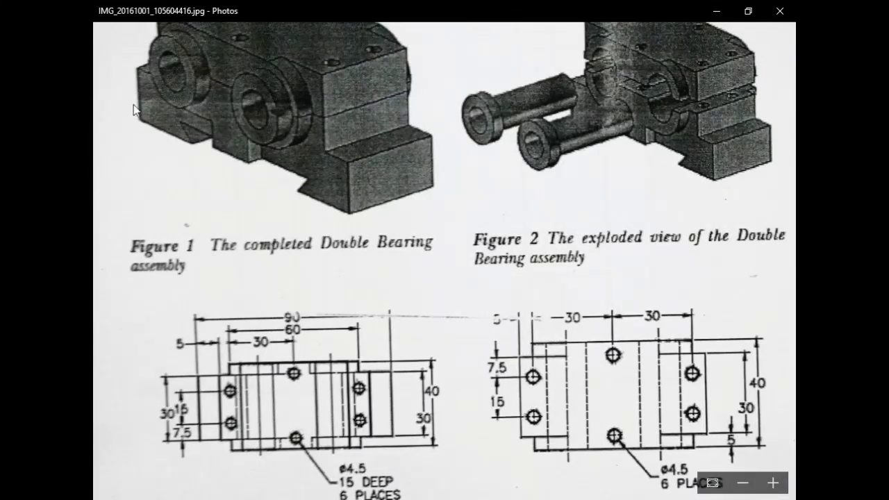
mouse_move(556, 296)
mouse_down()
mouse_move(556, 303)
mouse_move(585, 65)
mouse_move(587, 82)
mouse_up()
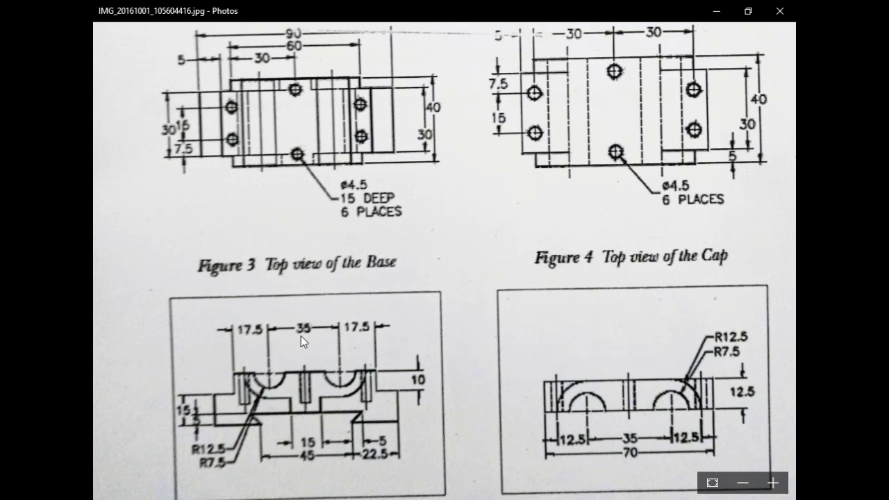
click(716, 14)
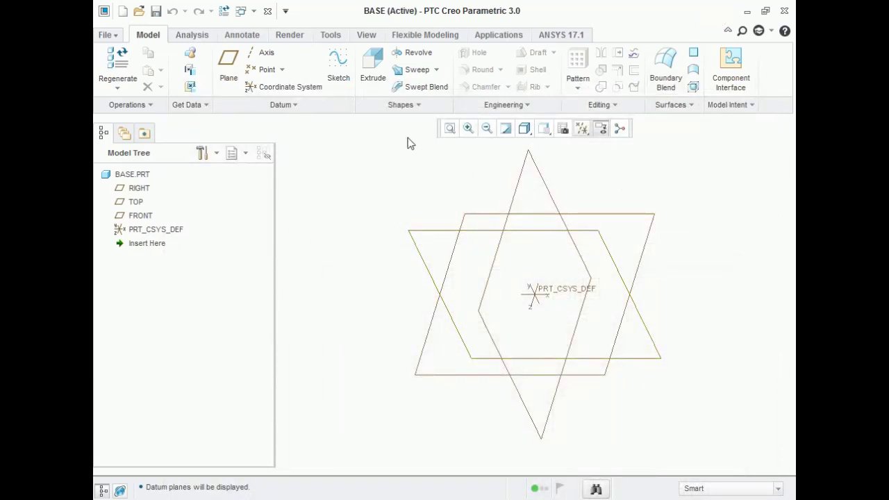
Step: Start an Extrude with its section sketched on the FRONT plane, and orient the view parallel to the screen
click(368, 71)
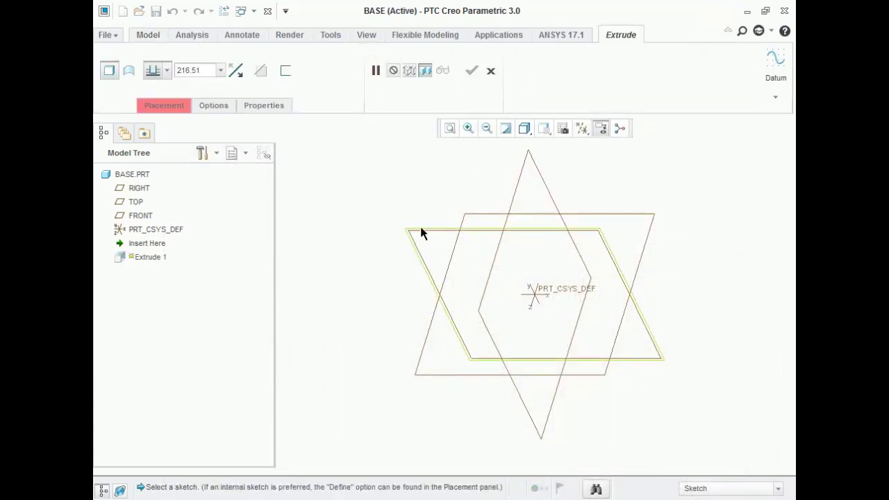
click(421, 231)
click(582, 128)
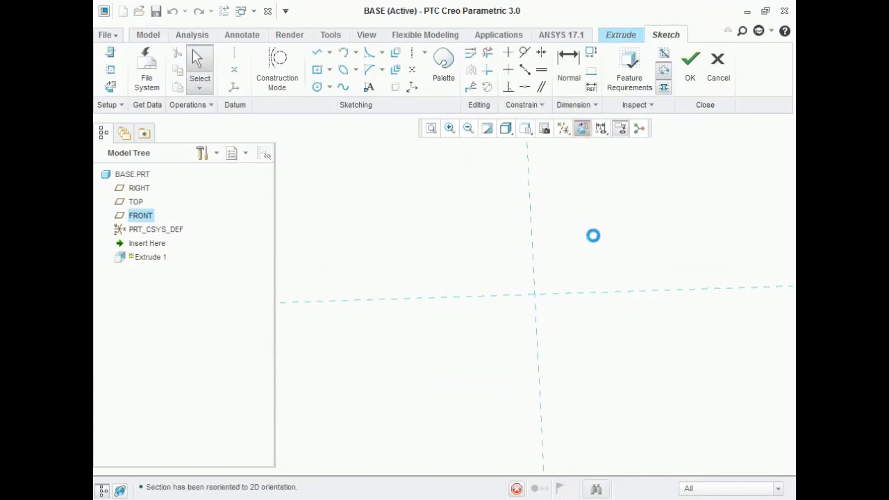
Step: Sketch two concentric circles about 126 and 72 mm in diameter on the horizontal reference, about 127 mm left of the vertical reference
click(317, 87)
click(463, 293)
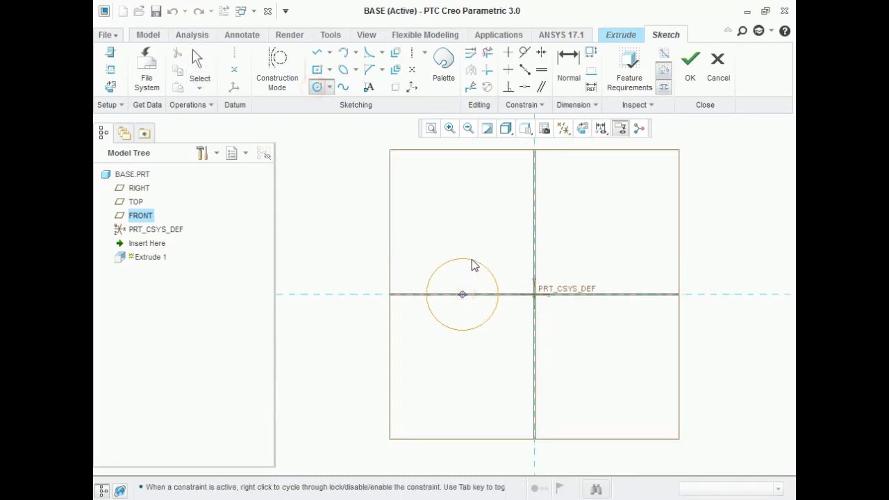
click(473, 260)
click(462, 294)
click(464, 275)
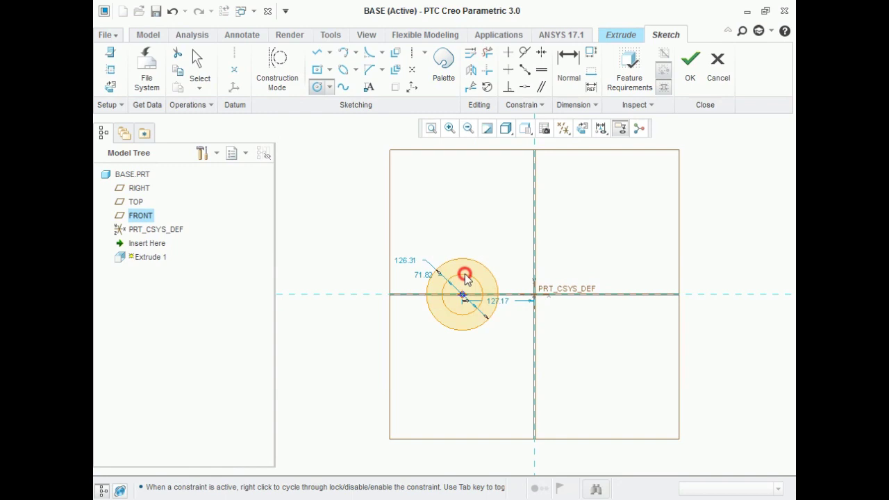
Step: Sketch a matching pair of equal-radius concentric circles on the horizontal reference, about 114 mm right of the vertical reference
click(599, 294)
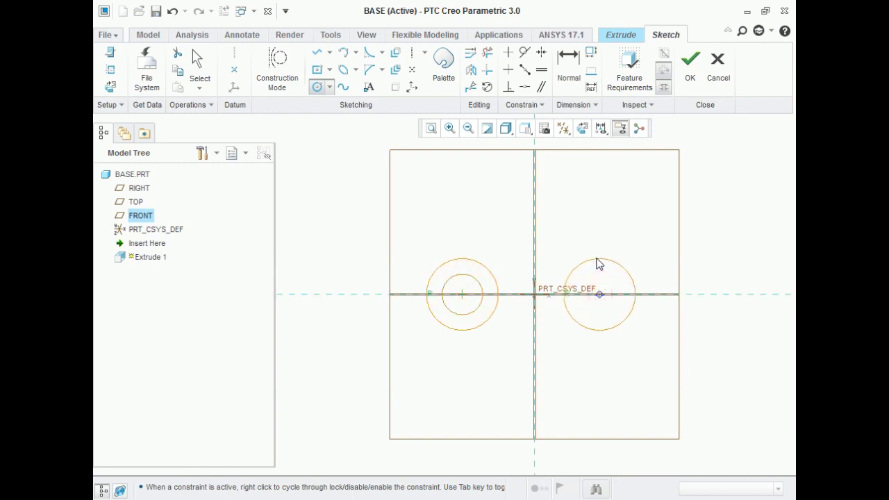
click(595, 258)
click(600, 292)
click(599, 275)
middle_click(626, 207)
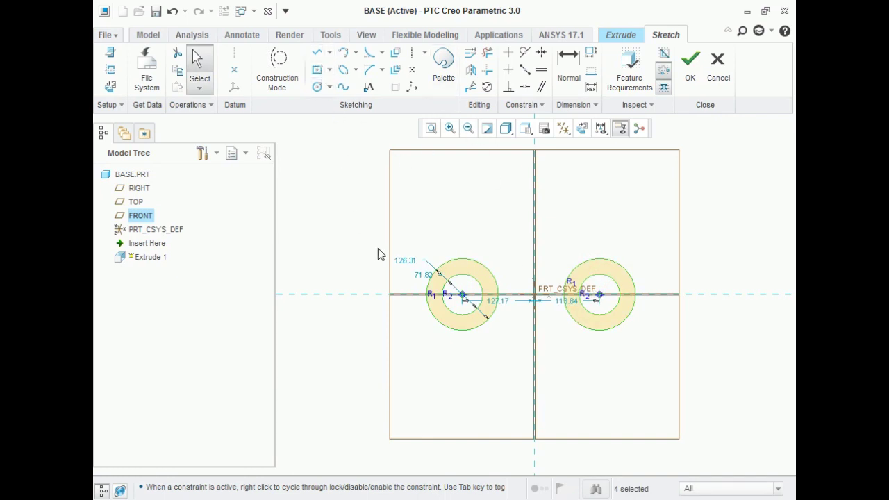
Step: Set the inner circles' diameter to 7.5*2 mm
double_click(424, 275)
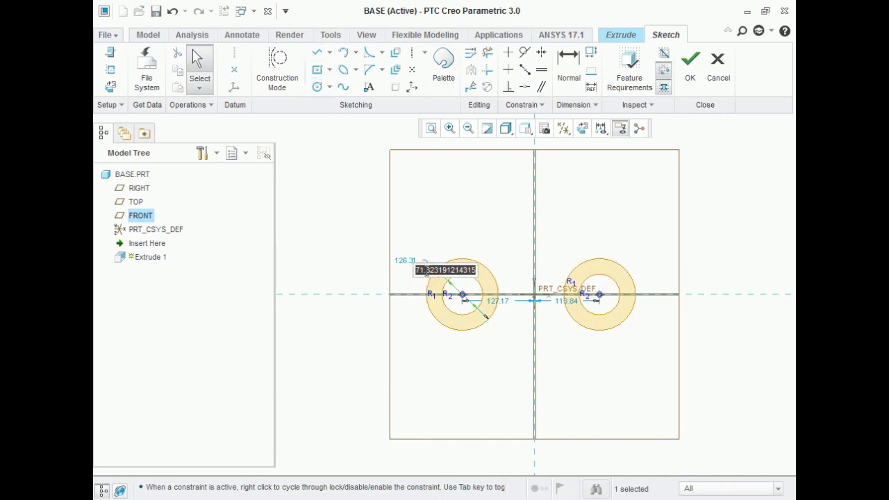
text(7.5*2)
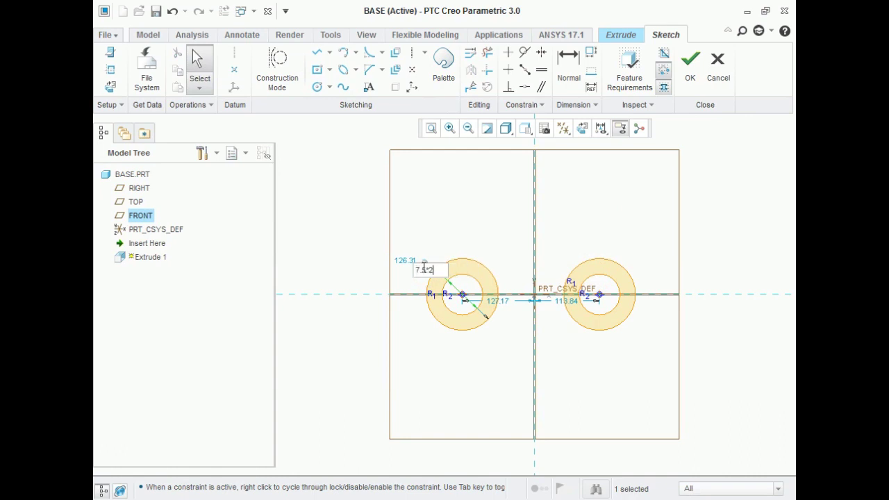
key(Return)
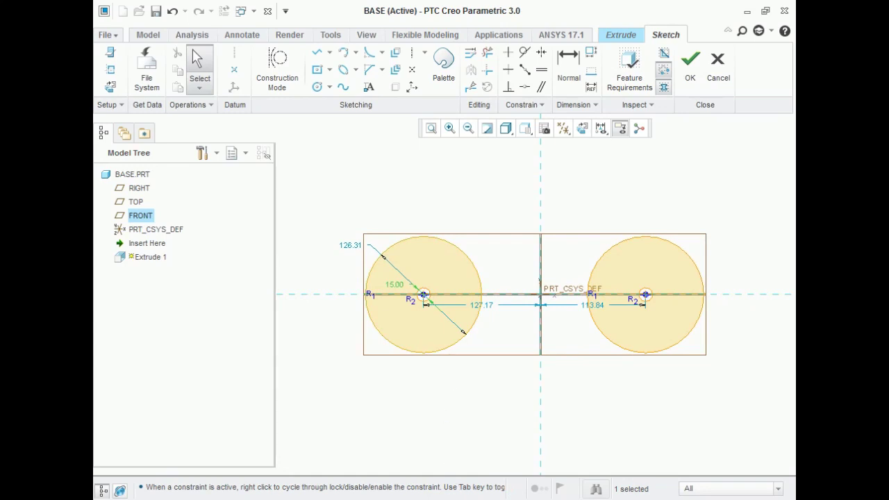
Step: Check the outer radius in the reference drawing and set the outer circles' diameter to 12.5*2 mm
key(alt+Tab)
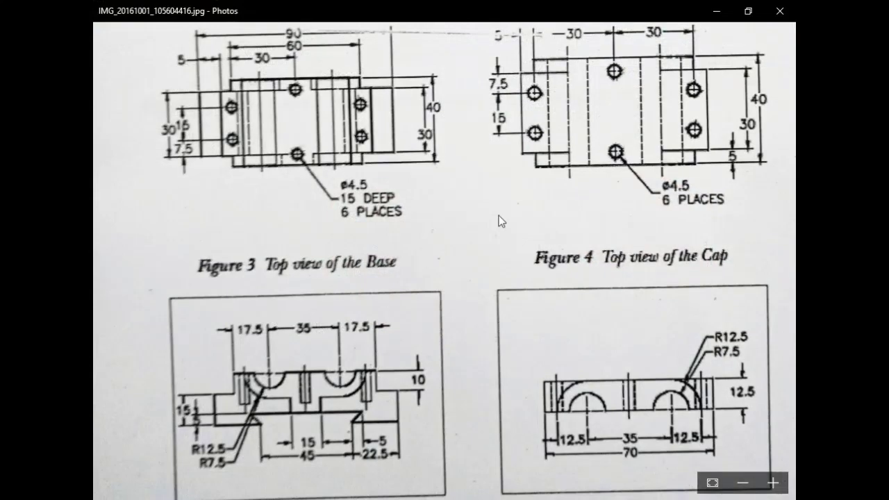
click(722, 11)
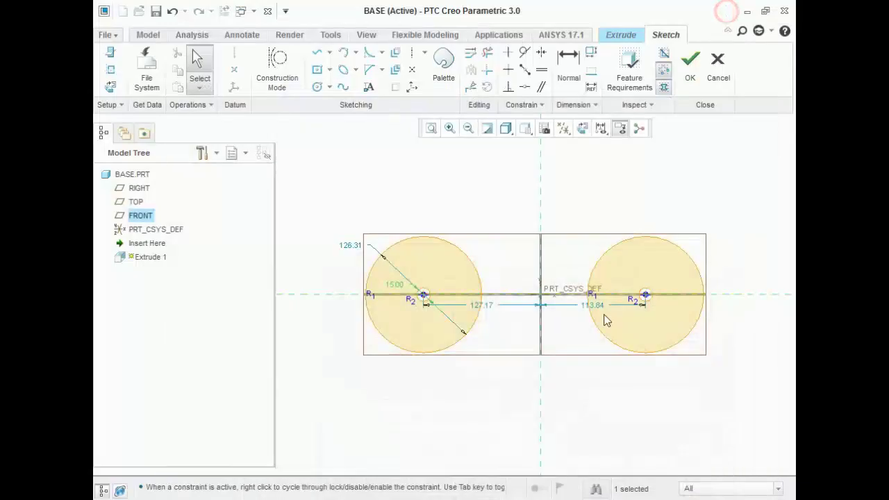
double_click(351, 245)
text(1)
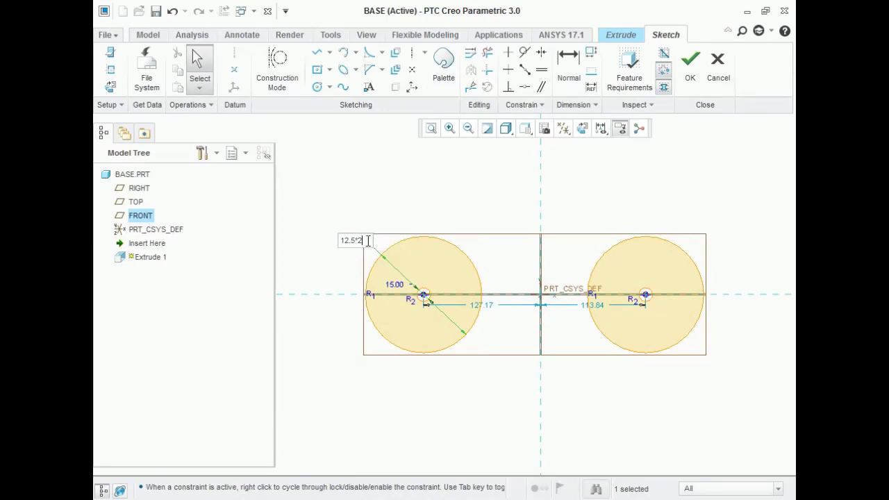
text(2.5*2)
key(Return)
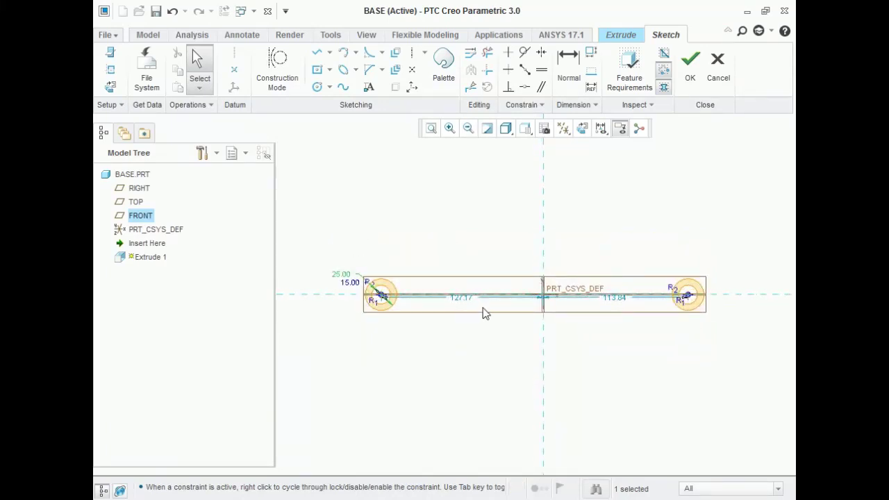
Step: Check the bore spacing in the reference drawing and sketch a vertical centerline along the vertical reference
mouse_move(528, 499)
click(559, 491)
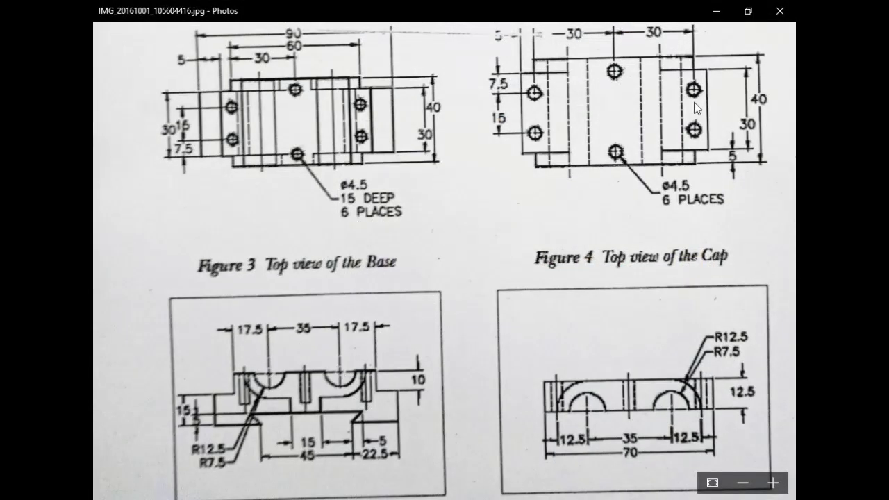
click(716, 11)
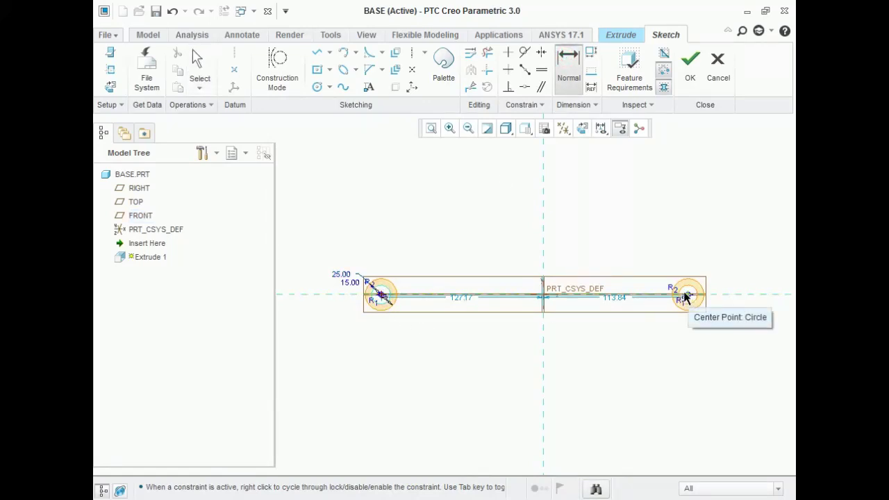
click(412, 52)
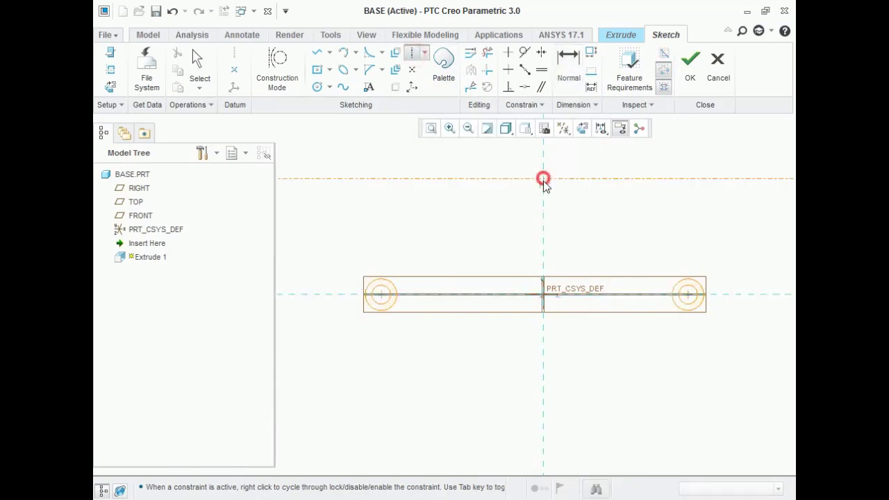
click(547, 253)
middle_click(608, 246)
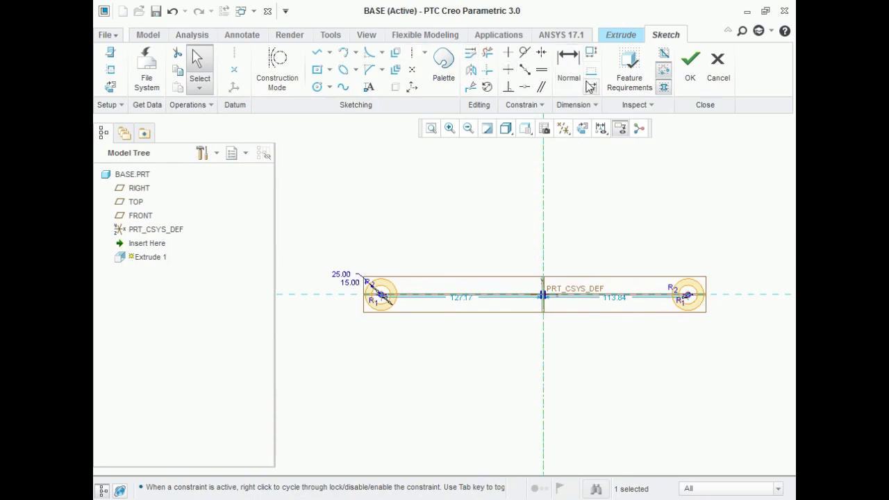
Step: Make the two circle centers symmetric about the vertical centerline
click(541, 54)
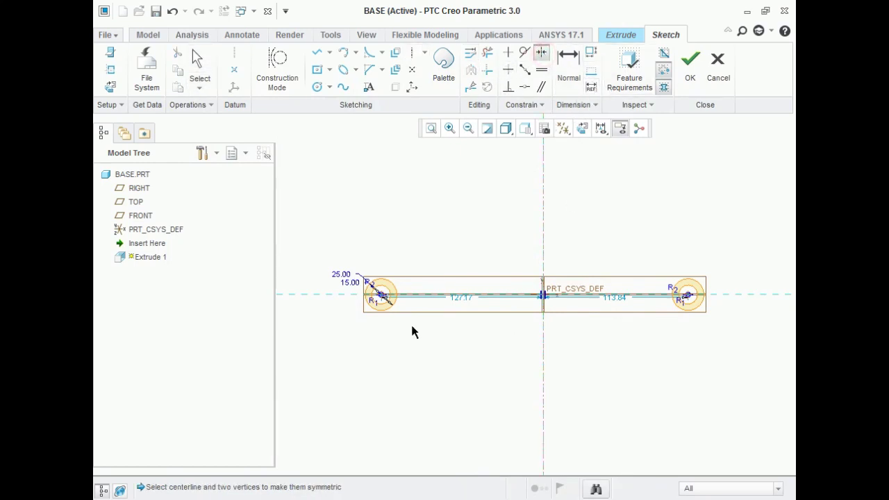
click(381, 296)
click(688, 295)
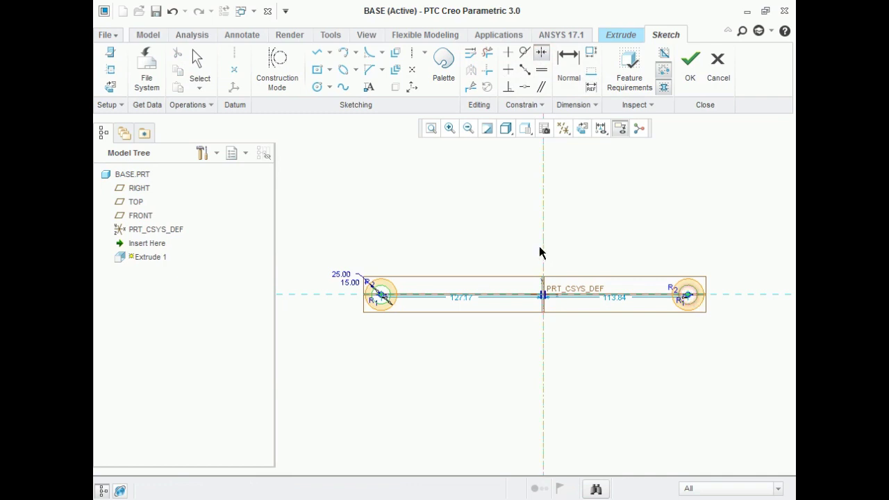
click(543, 236)
middle_click(660, 223)
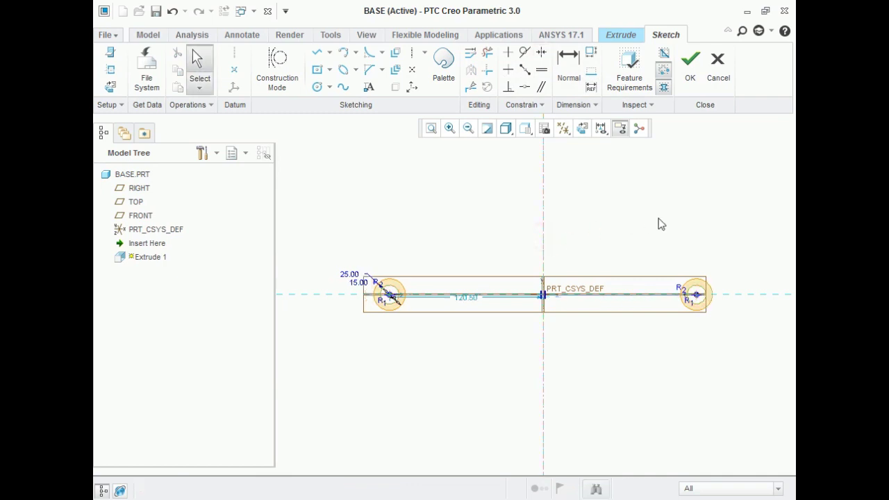
Step: Dimension the distance between the two circle centers as 35 mm
click(568, 62)
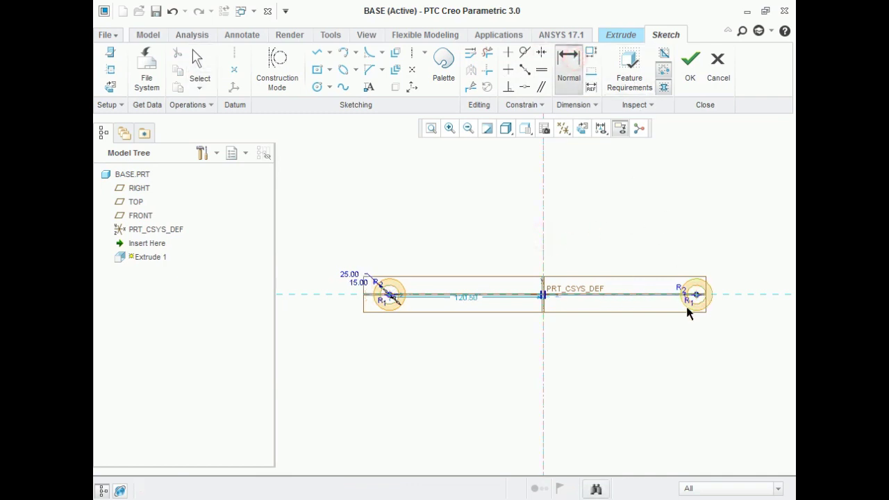
click(695, 296)
click(390, 294)
middle_click(500, 234)
text(35)
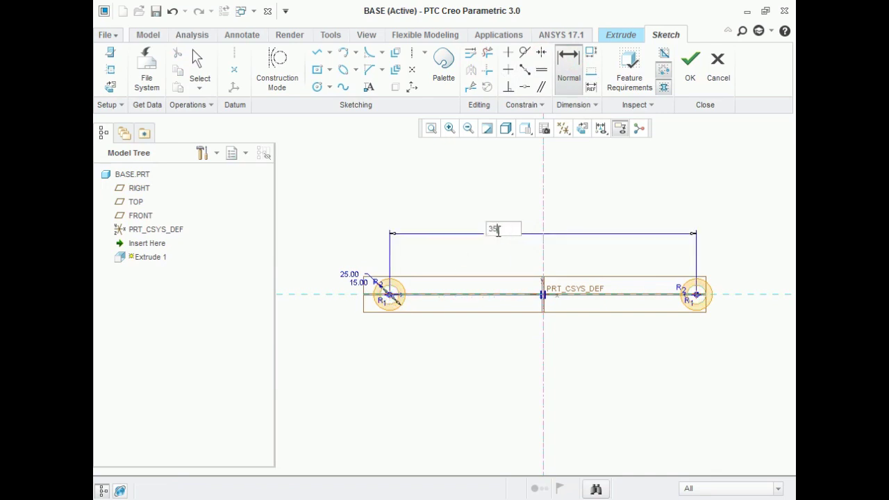
key(Return)
Step: Consult the Base front view in the reference drawing and sketch a horizontal line joining the lowest points of the two outer circles
click(568, 498)
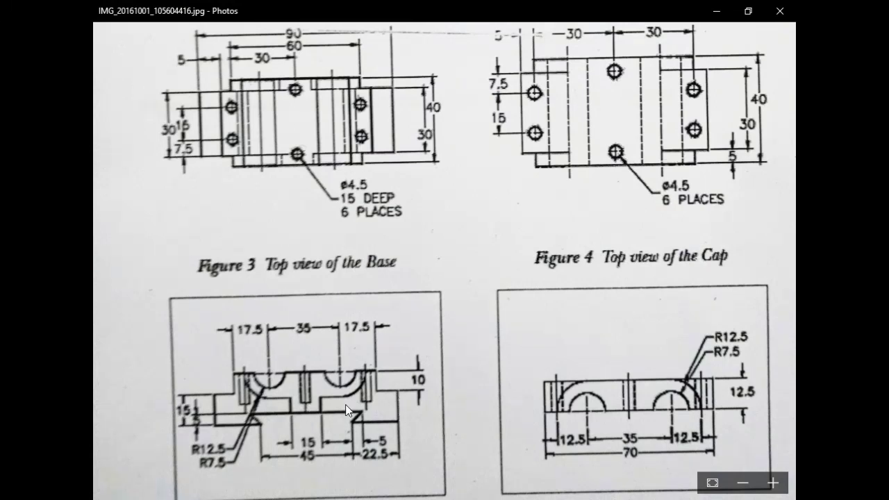
click(716, 12)
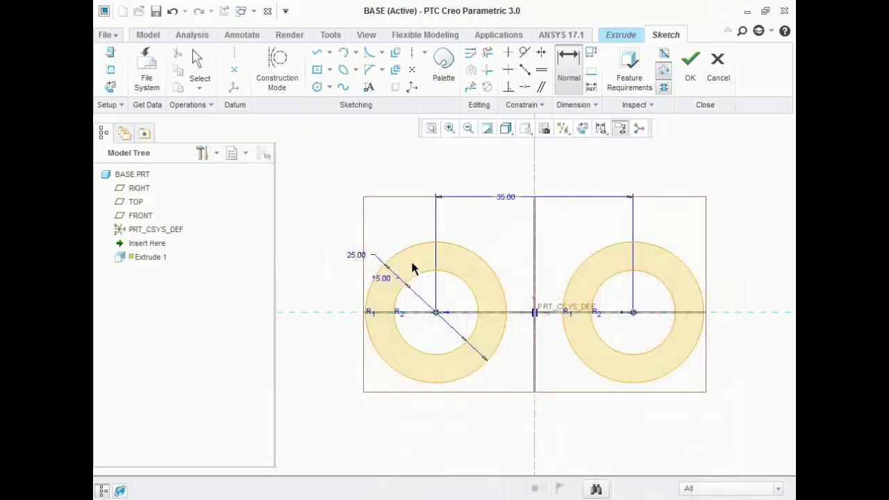
click(317, 53)
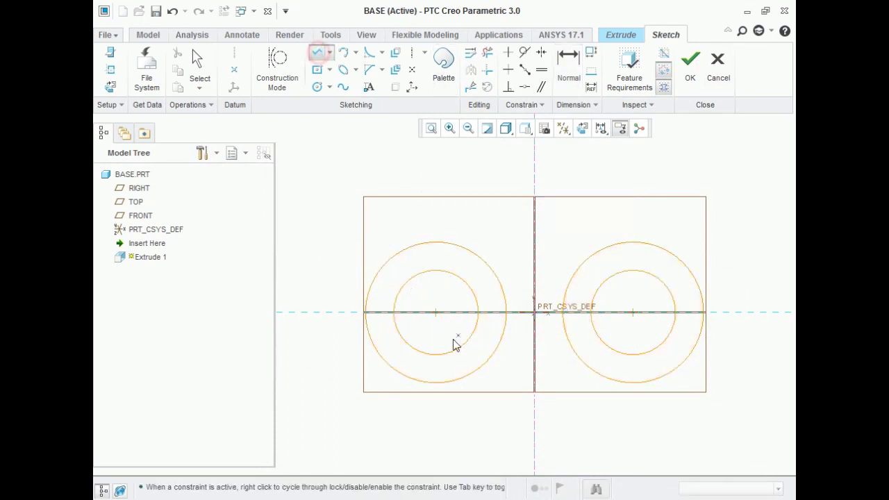
click(435, 382)
click(633, 384)
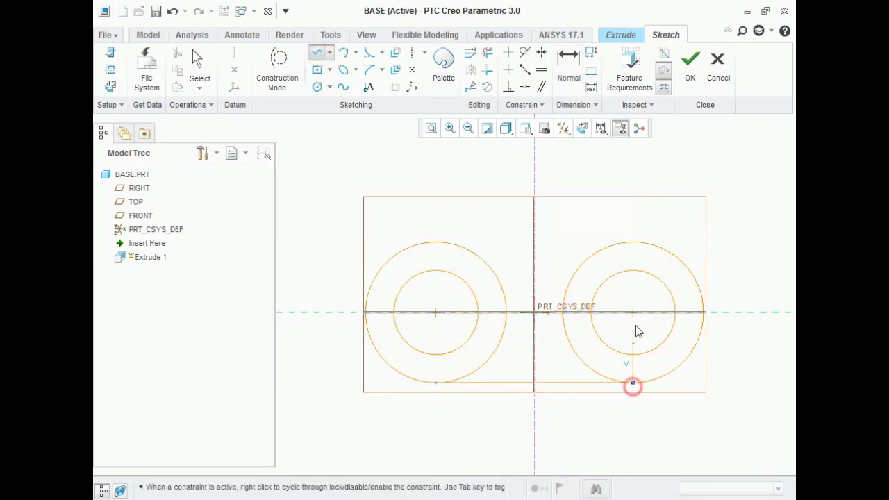
middle_click(668, 200)
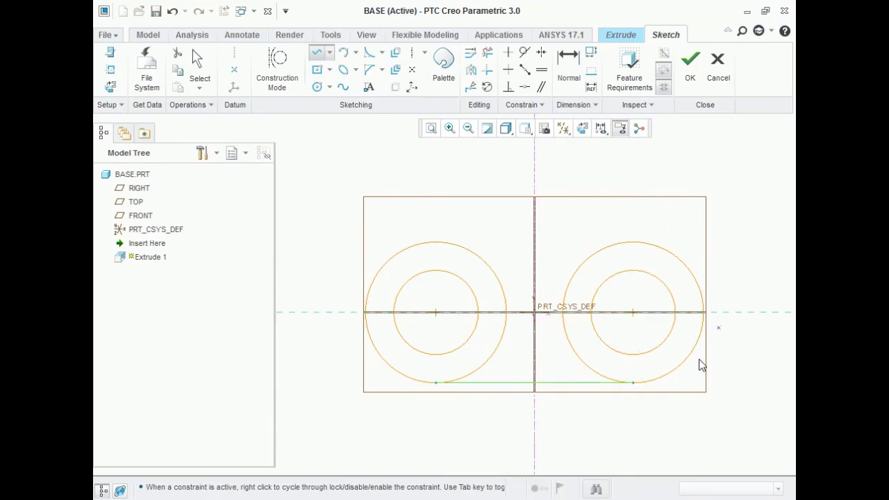
Step: Sketch a U-shaped three-line chain hanging from the horizontal line and straddling the vertical centerline
click(512, 383)
click(512, 431)
click(555, 431)
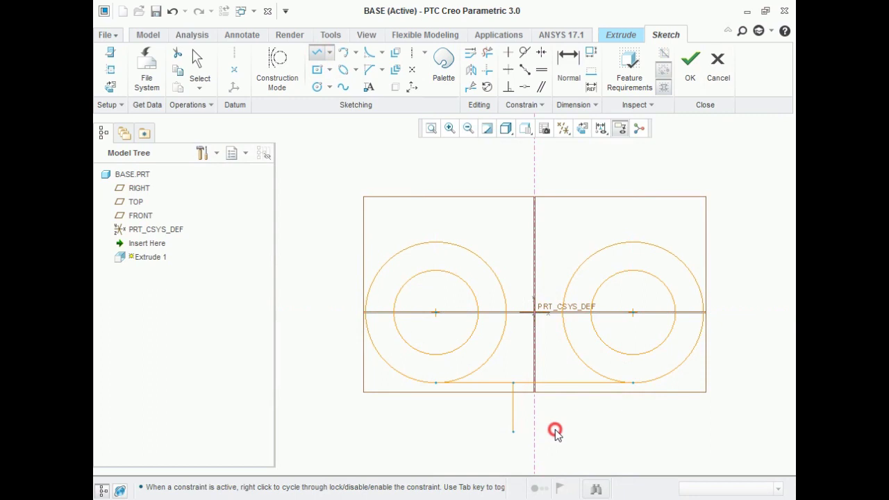
click(554, 383)
middle_click(746, 303)
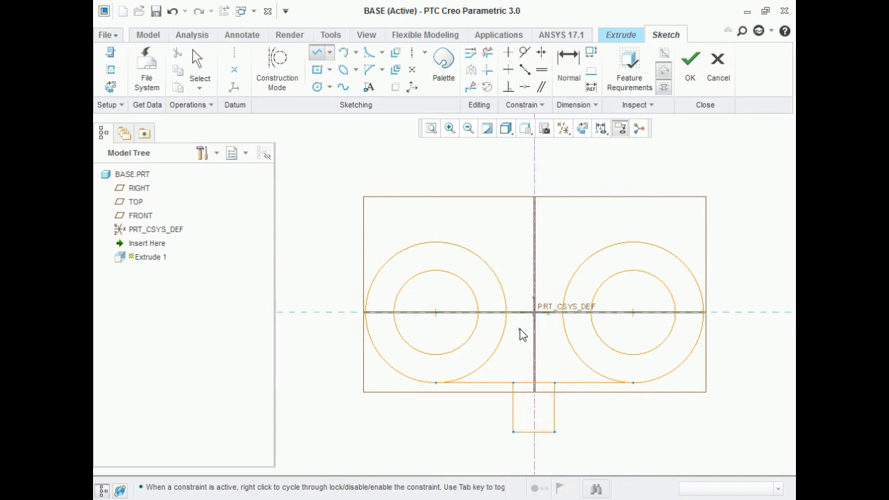
Step: Consult the Base front view in the reference drawing and sketch a horizontal-axis line joining the facing edges of the two outer circles
middle_click(754, 162)
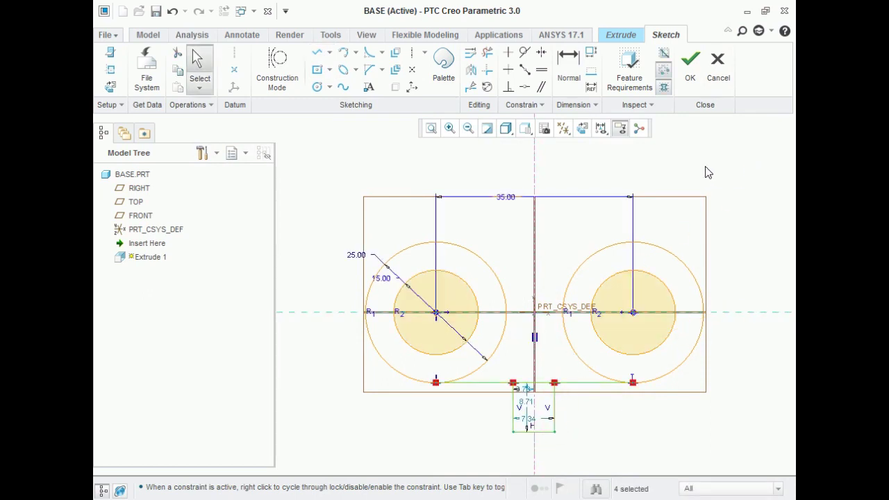
key(alt+Tab)
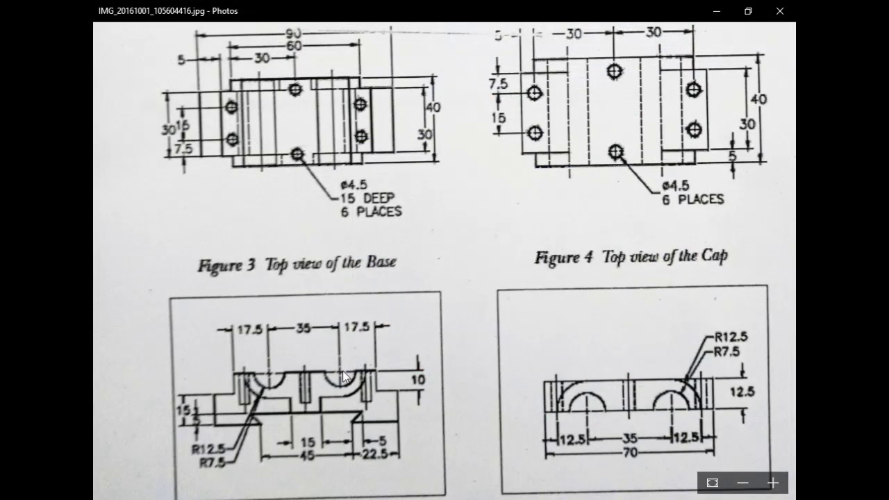
click(721, 11)
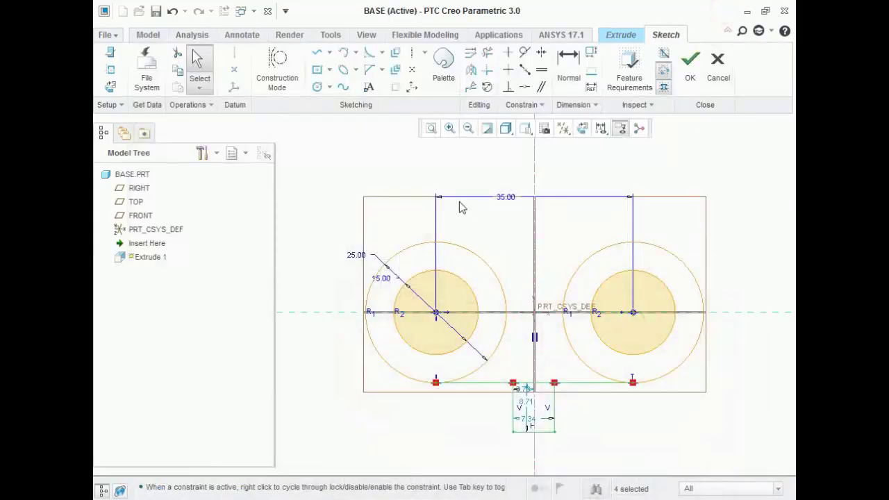
click(317, 54)
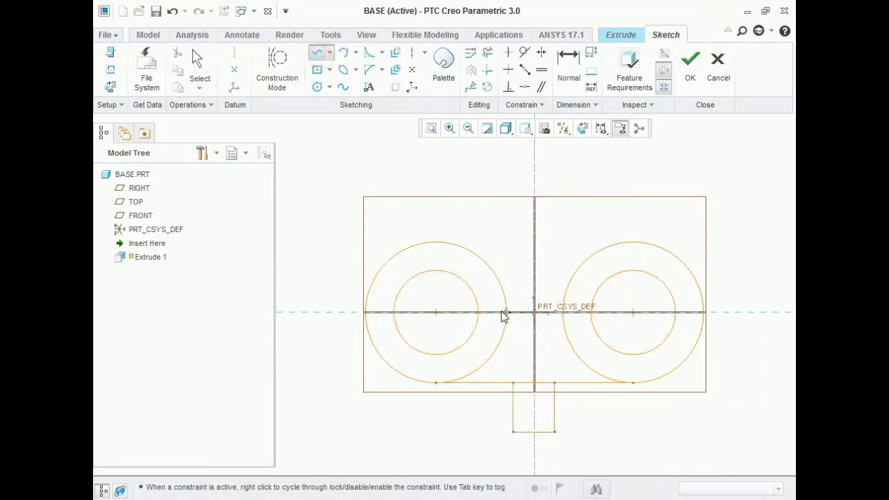
click(505, 312)
click(563, 314)
middle_click(568, 237)
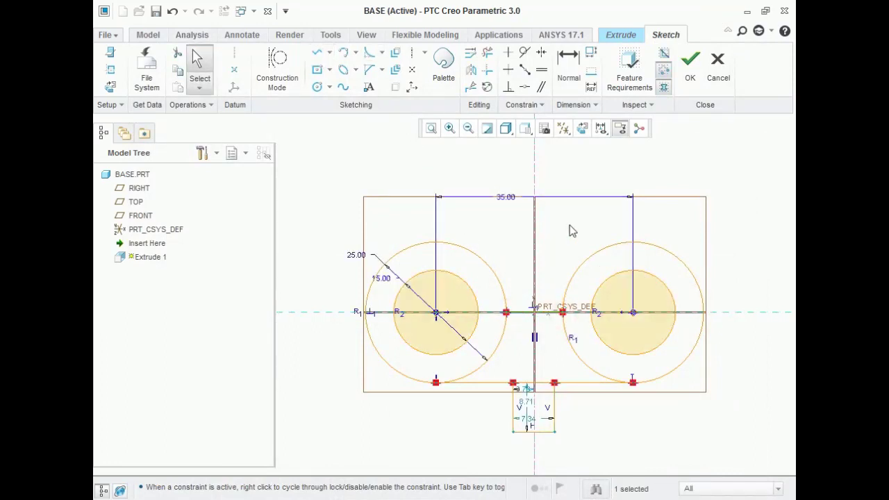
Step: Trim away the upper halves of all four circles above the horizontal axis
click(487, 52)
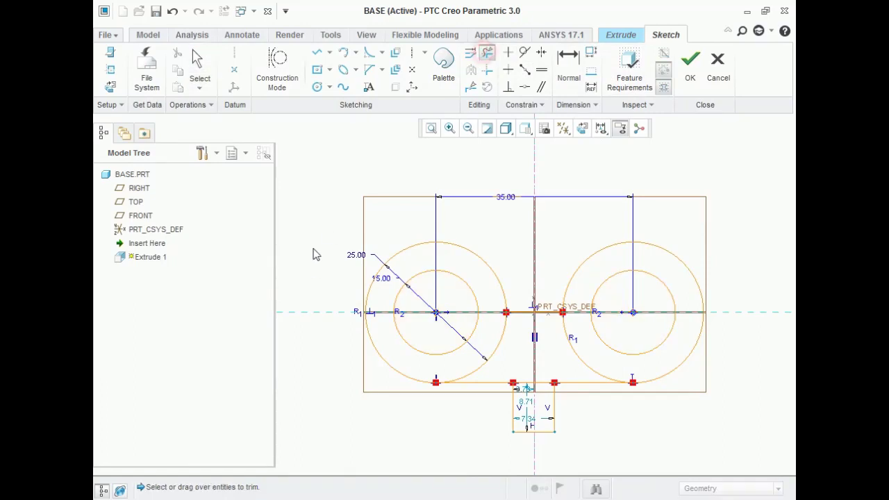
mouse_move(316, 278)
mouse_down()
mouse_move(401, 292)
mouse_move(716, 287)
mouse_up()
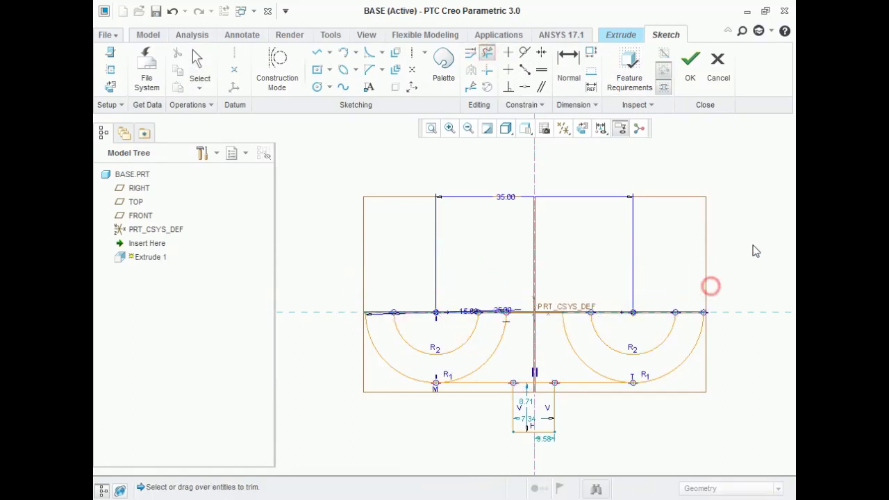
middle_click(757, 237)
Step: Recheck the Base front view in the reference drawing and make the U-shape's two upper corners symmetric about the vertical centerline
scroll(510, 383, down, 2)
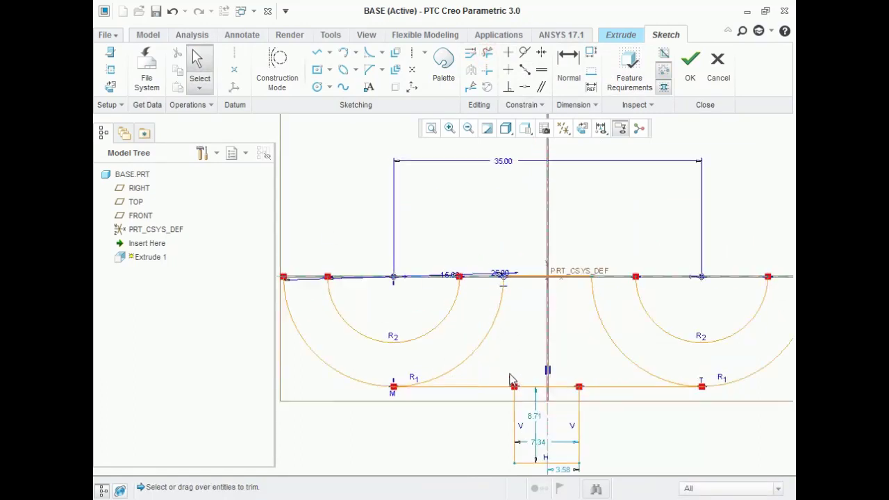
key(alt+Tab)
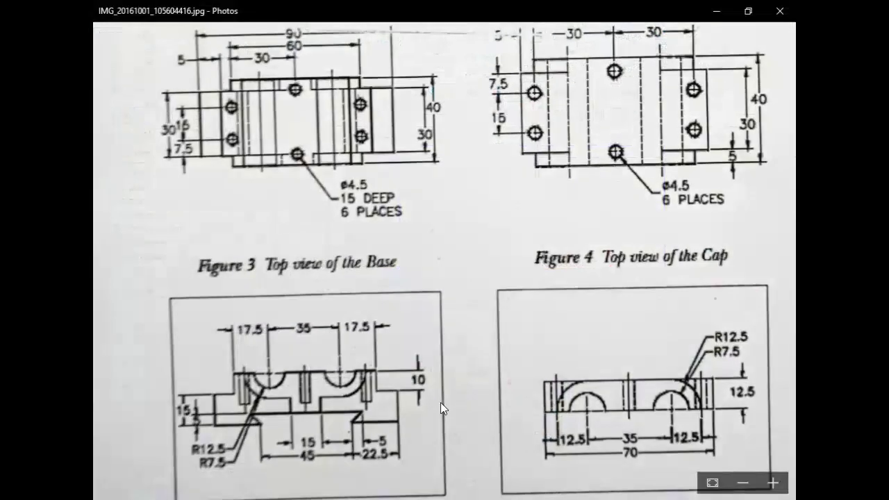
drag(440, 402, 434, 380)
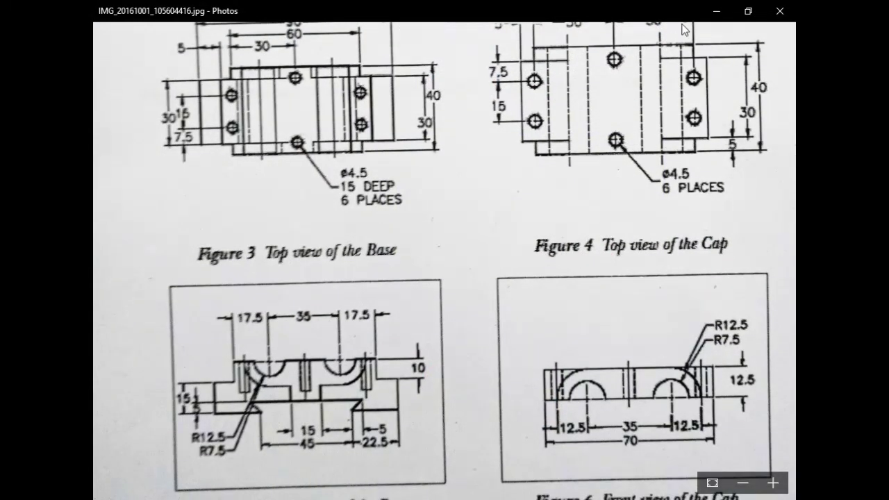
click(715, 12)
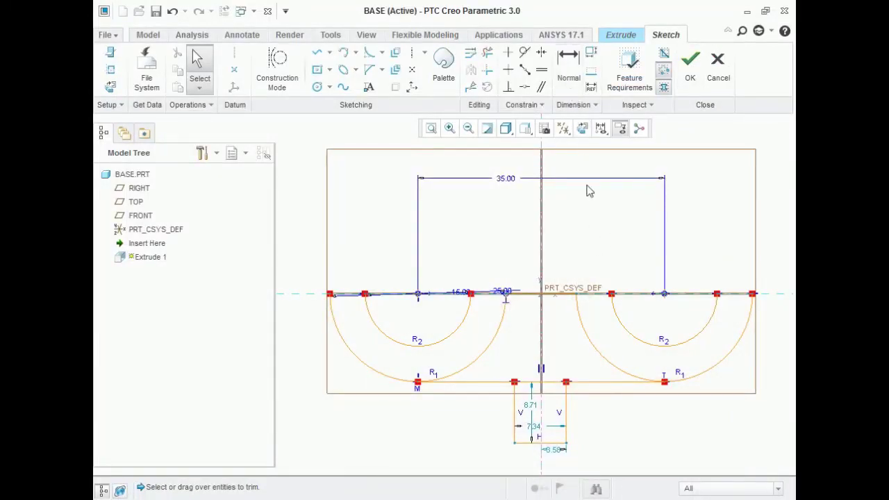
click(541, 52)
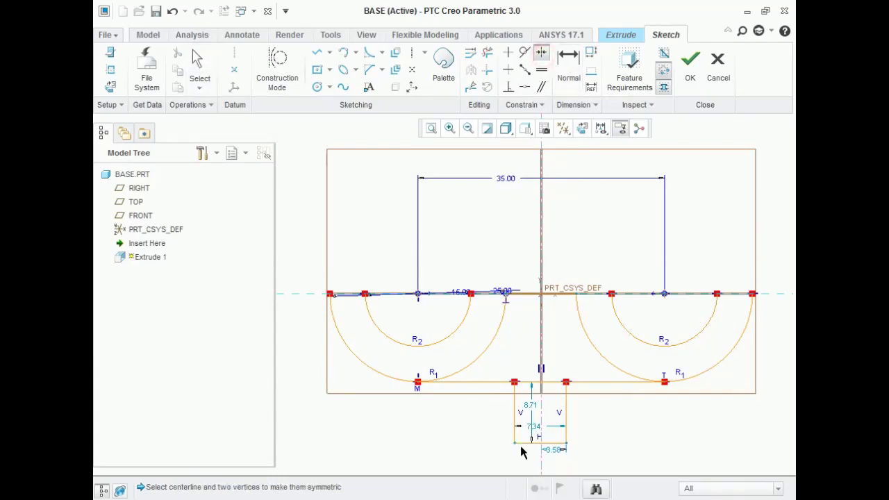
click(515, 382)
click(541, 408)
click(566, 382)
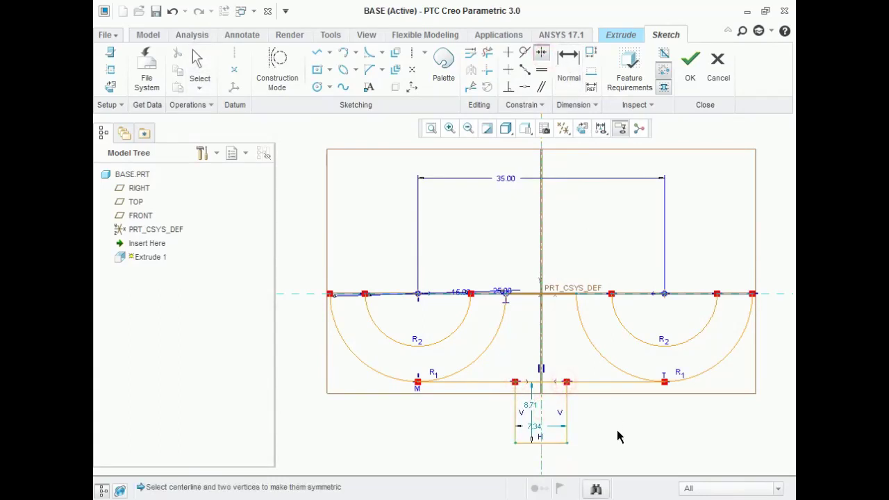
middle_click(617, 430)
Step: Set the width of the U-shape to 15 mm
double_click(534, 426)
text(15)
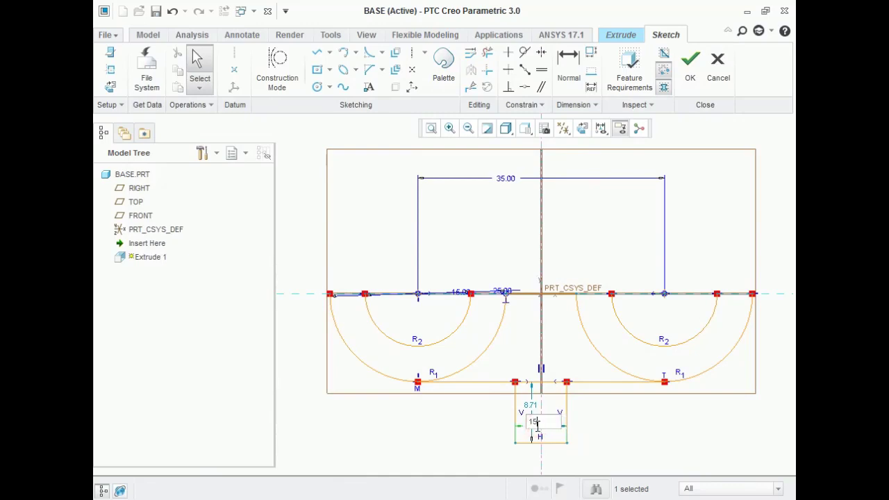
key(Return)
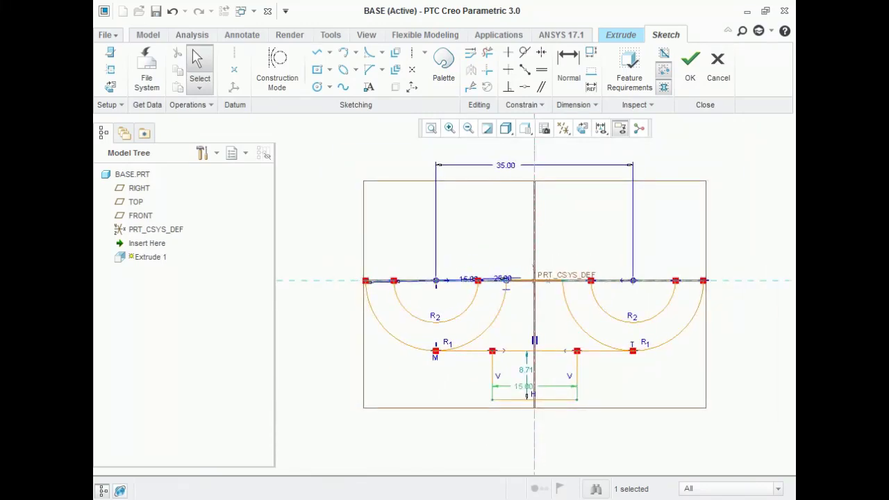
Step: Consult the reference drawing and dimension the distance from the horizontal axis to the U-shape's bottom line as 20 mm
key(alt+Tab)
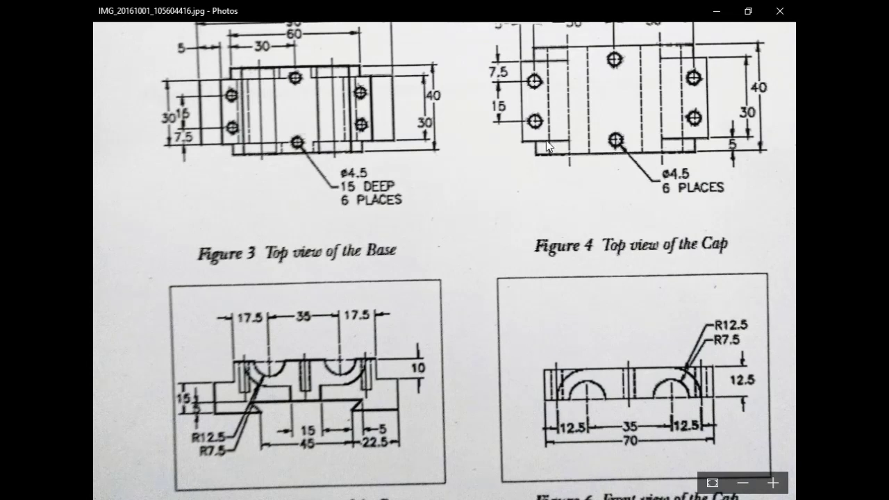
click(716, 11)
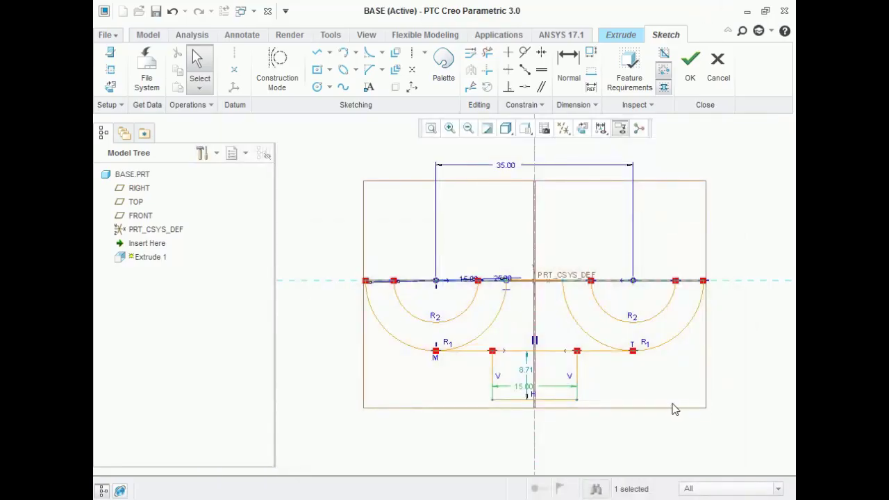
click(672, 410)
click(568, 62)
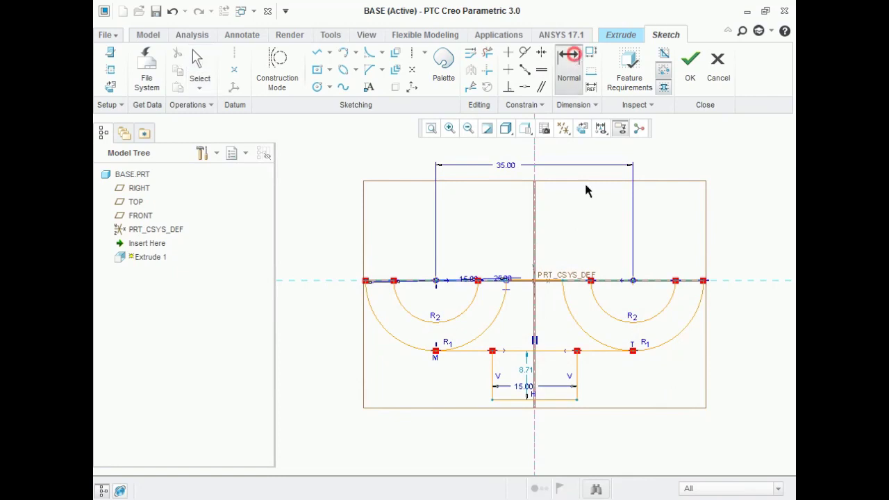
click(736, 284)
click(553, 400)
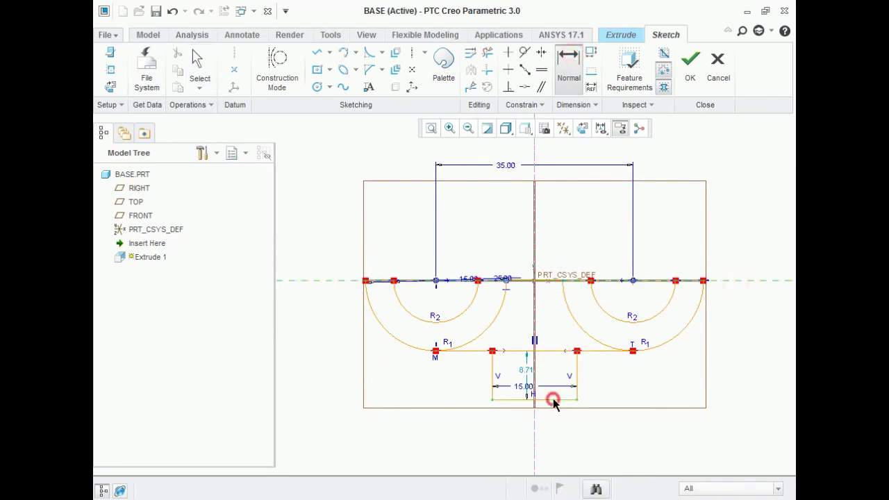
middle_click(746, 348)
text(2)
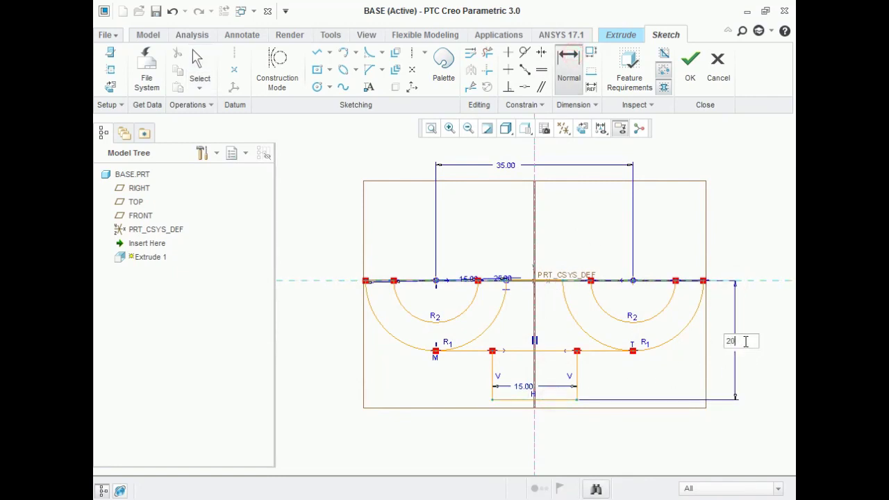
text(0)
key(Return)
Step: Trim the line segment across the U-shape's opening and the inner quarter arcs of the two outer semicircles
click(487, 53)
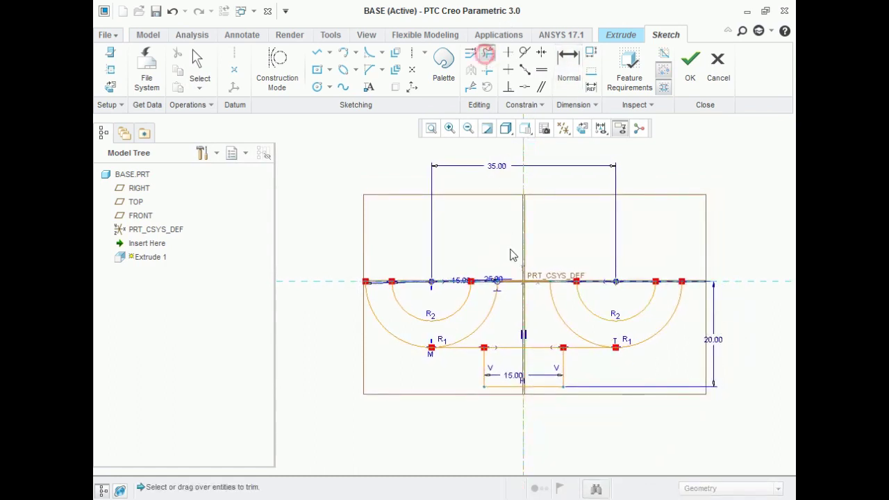
click(542, 349)
middle_click(584, 361)
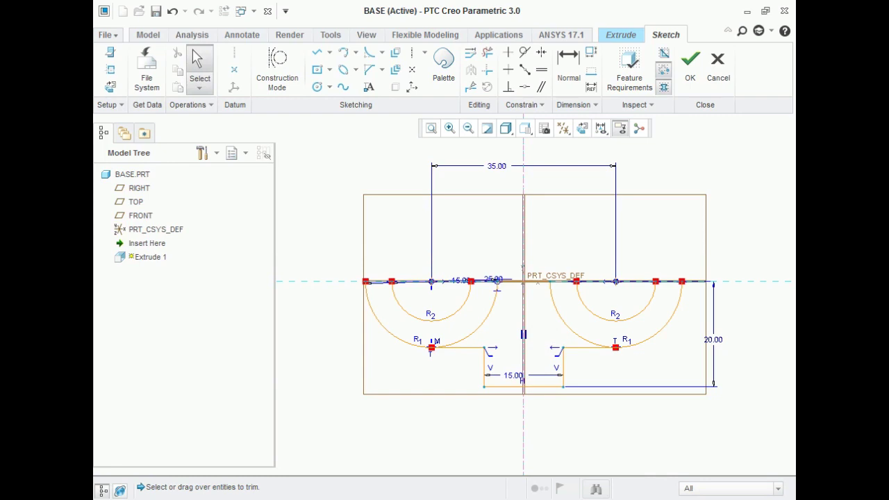
click(487, 53)
click(490, 312)
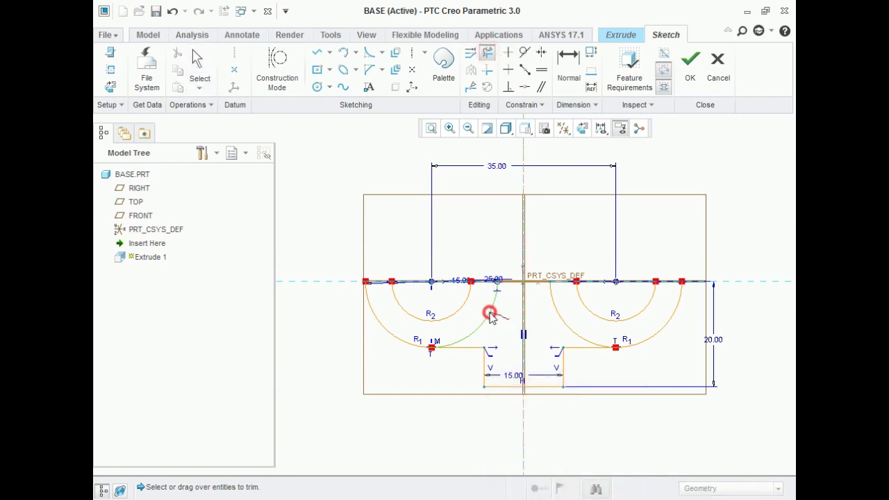
click(574, 316)
middle_click(625, 424)
scroll(526, 303, up, 3)
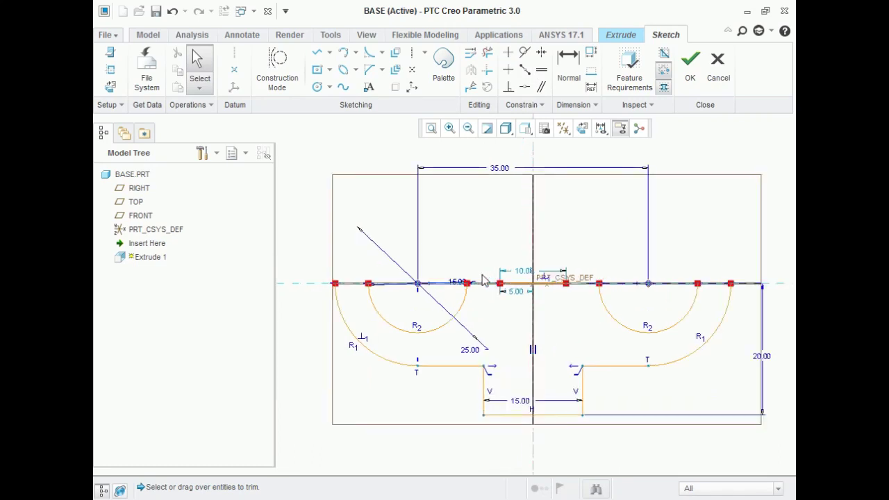
Step: Close the profile with four line segments along the horizontal axis, leaving both inner semicircles open at the top
click(317, 52)
click(338, 287)
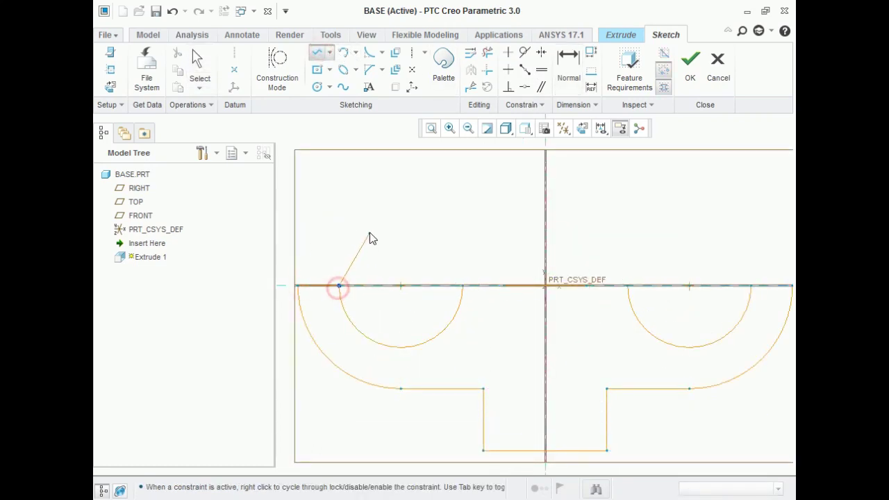
click(462, 285)
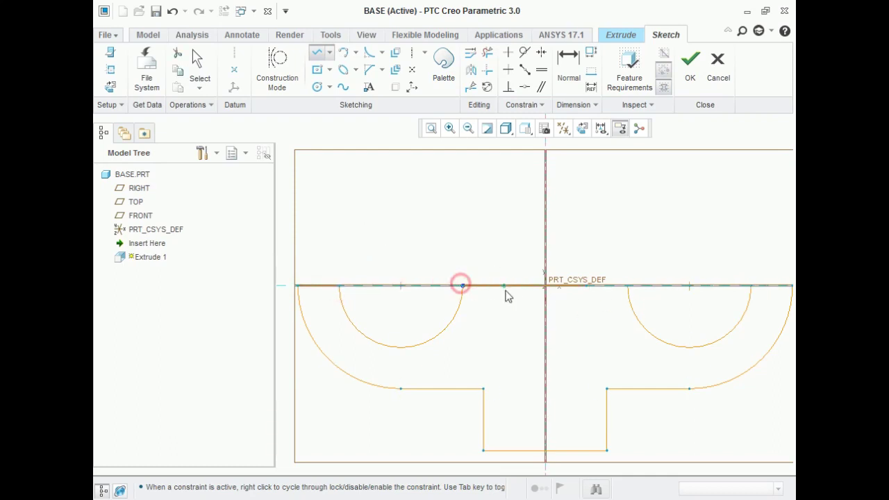
click(505, 286)
middle_click(637, 234)
click(587, 286)
click(627, 286)
middle_click(637, 213)
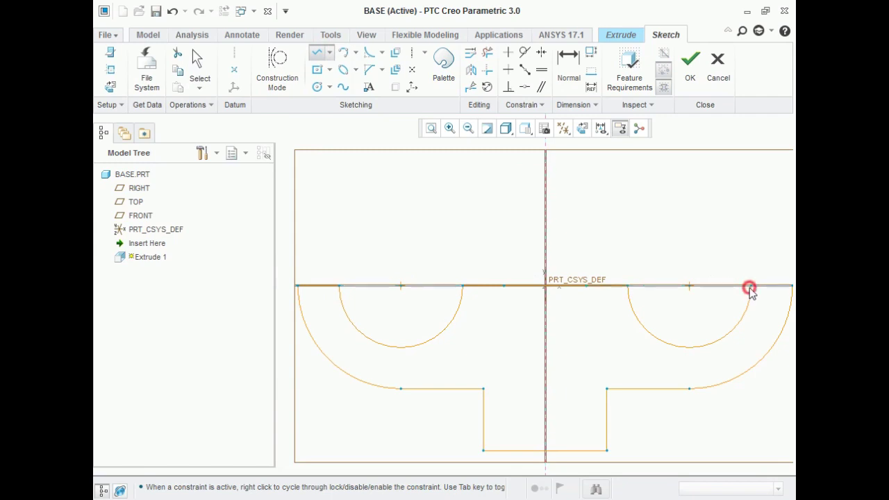
click(792, 286)
middle_click(671, 195)
middle_click(670, 196)
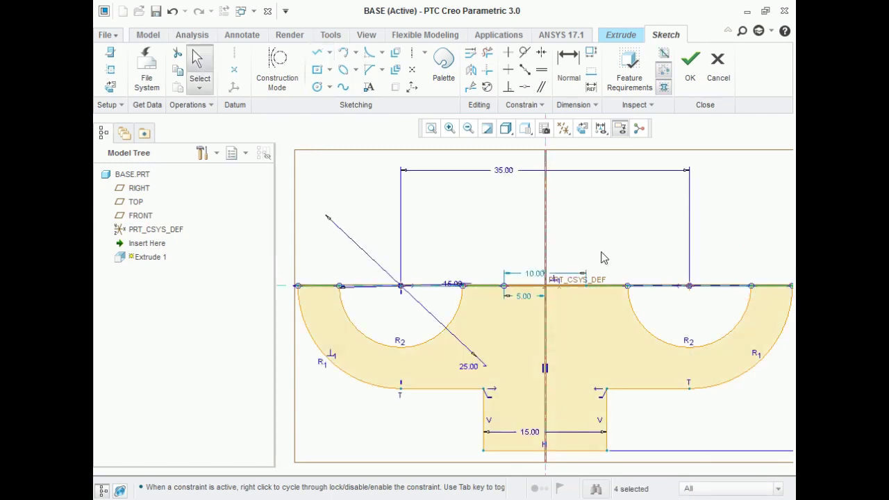
Step: Consult the assembly pictures and the Base top view in the reference drawing, and accept the closed profile sketch
scroll(602, 254, up, 1)
key(alt+Tab)
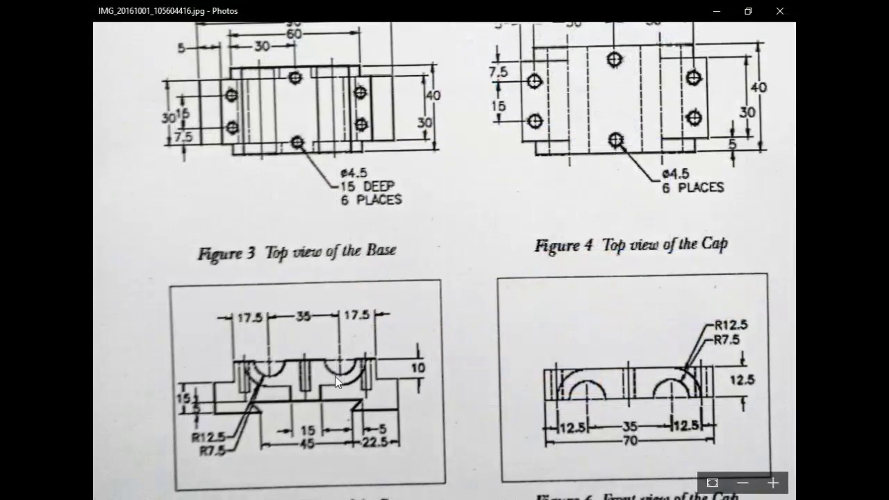
scroll(309, 376, up, 5)
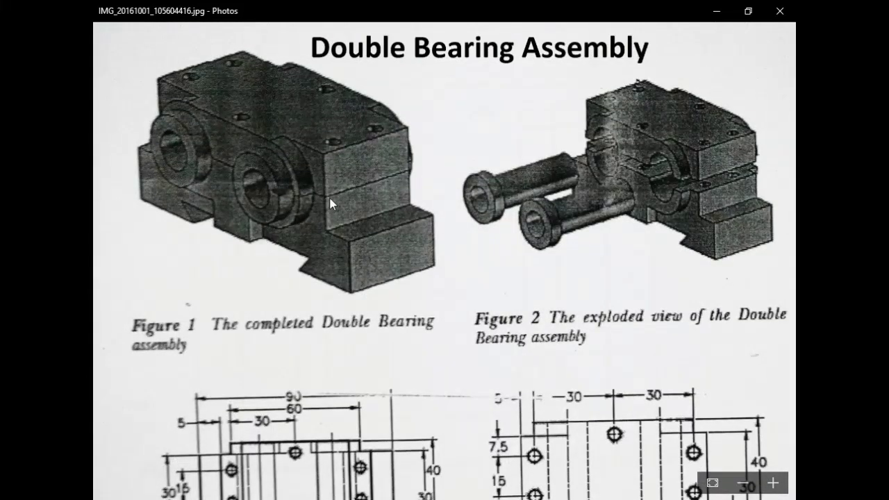
scroll(555, 274, down, 5)
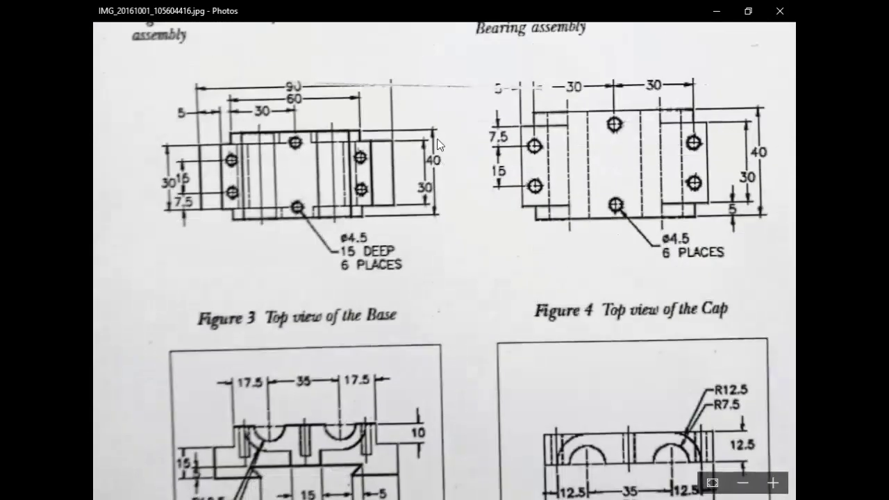
click(717, 11)
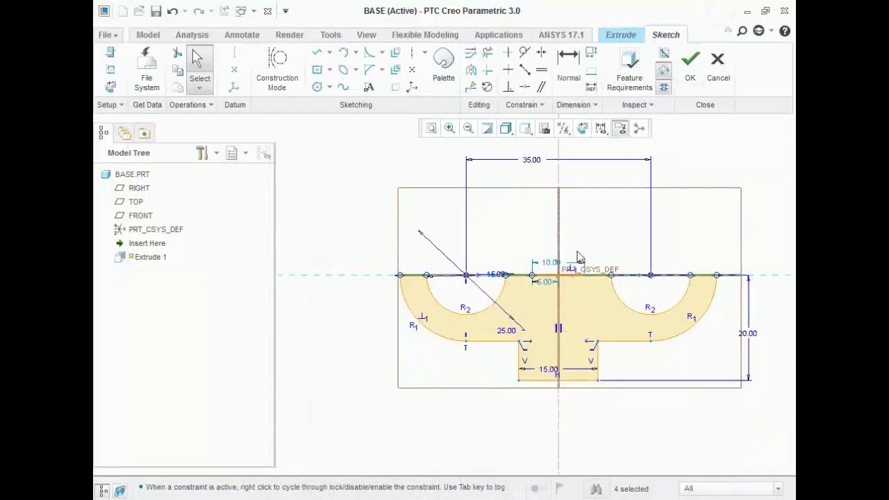
click(691, 70)
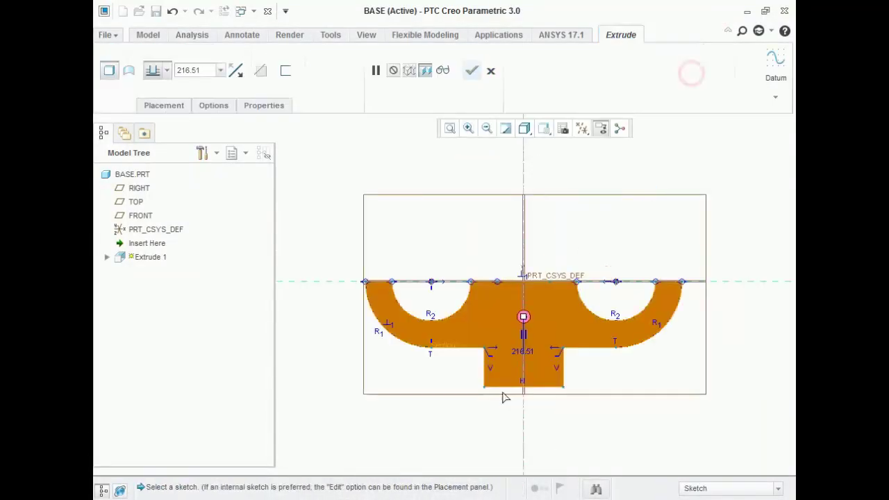
Step: Extrude the front profile symmetrically about the sketch plane to a total depth of 40 mm and accept the feature
click(169, 71)
click(153, 109)
scroll(433, 272, up, 2)
middle_drag(527, 264, 486, 278)
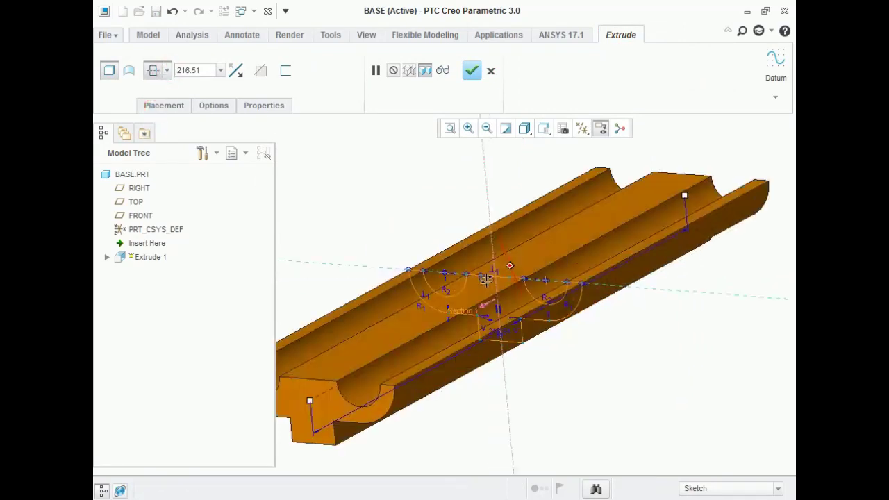
double_click(193, 68)
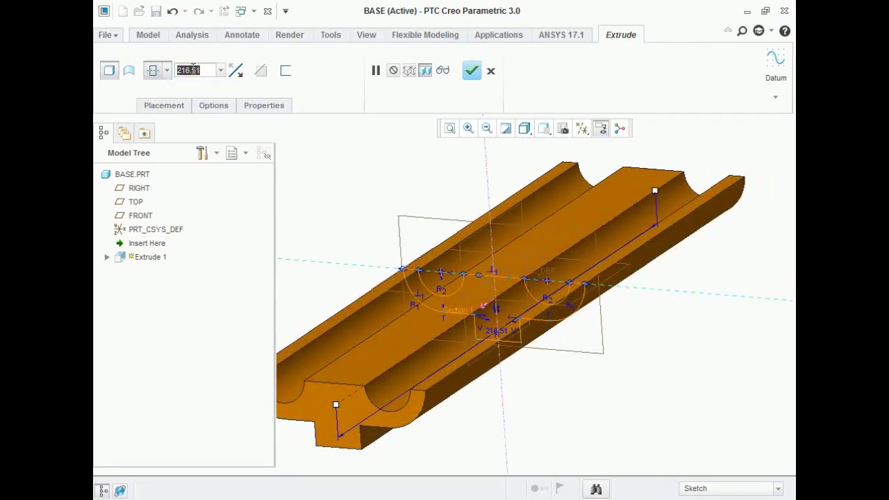
text(40)
key(Return)
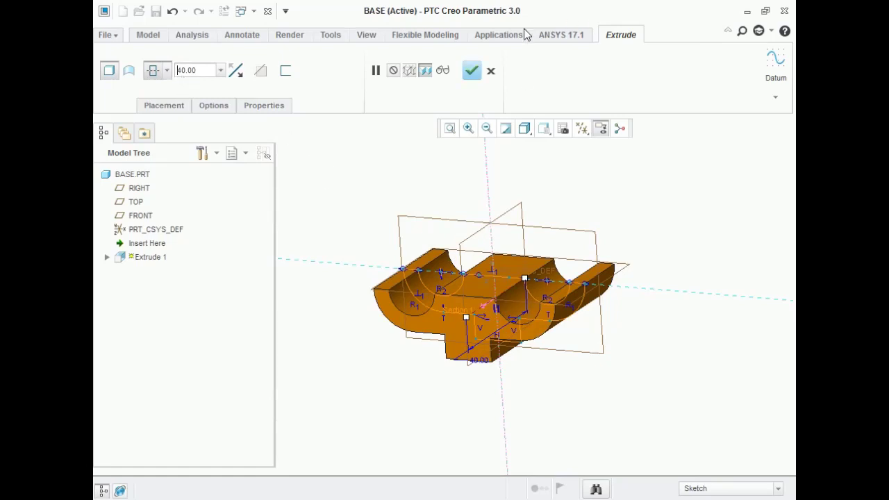
click(471, 71)
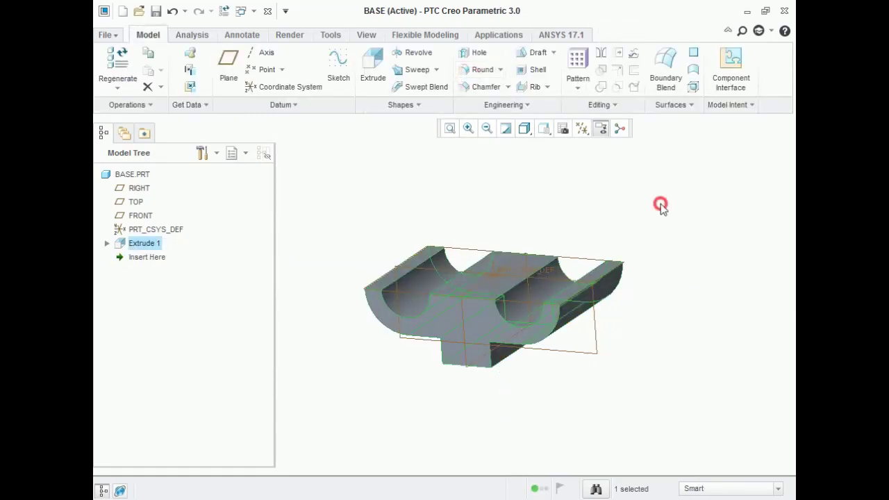
Step: Examine the Base top and front views in the reference drawing for the depth and shape of the surrounding block
click(554, 499)
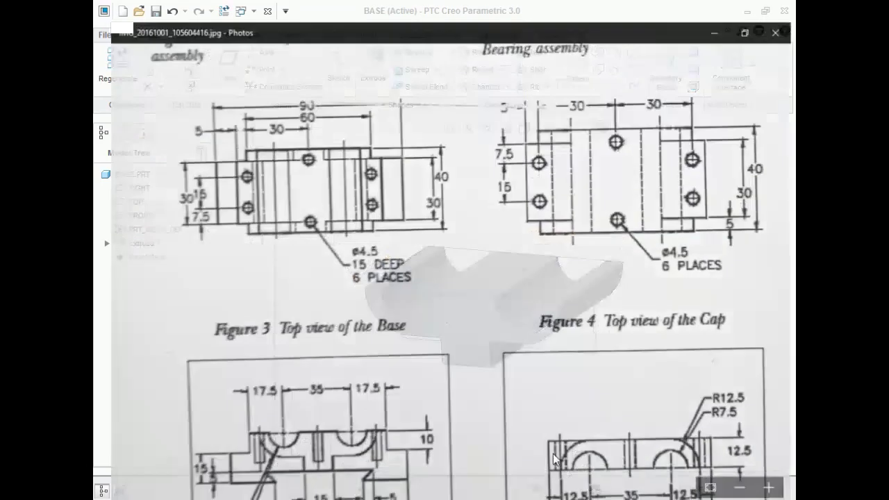
scroll(340, 299, down, 2)
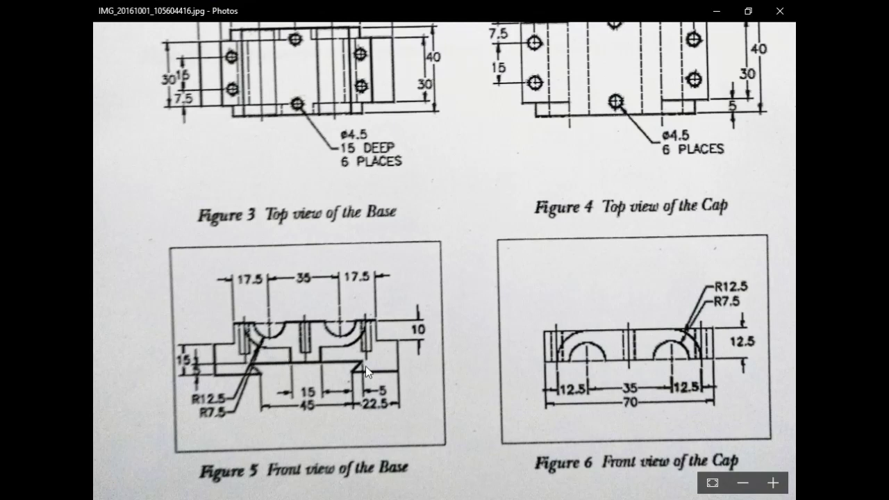
scroll(389, 309, up, 3)
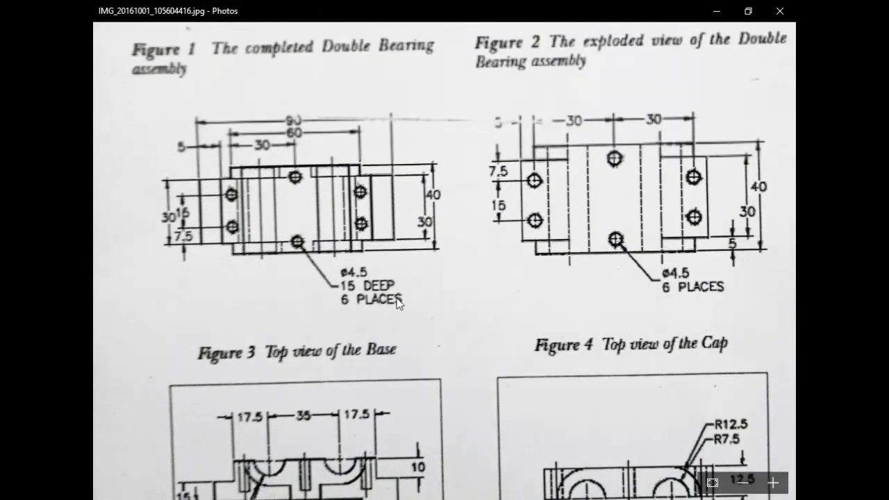
scroll(391, 281, down, 2)
scroll(393, 282, up, 3)
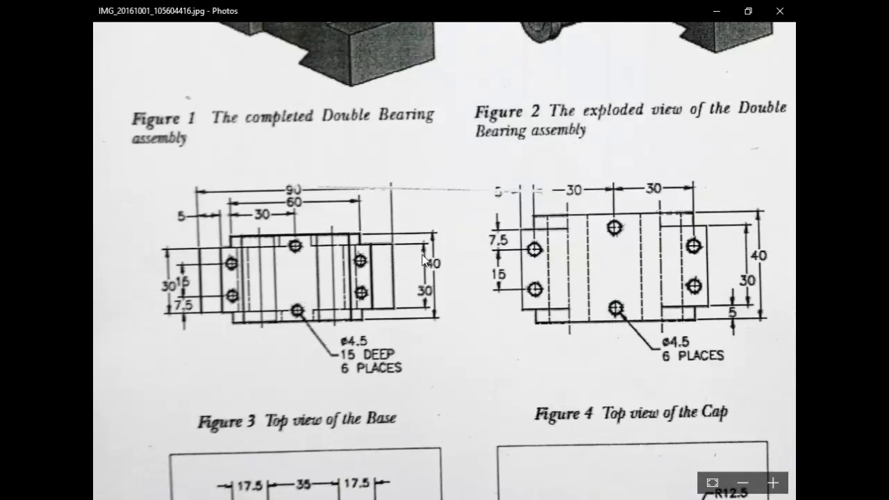
scroll(448, 274, down, 4)
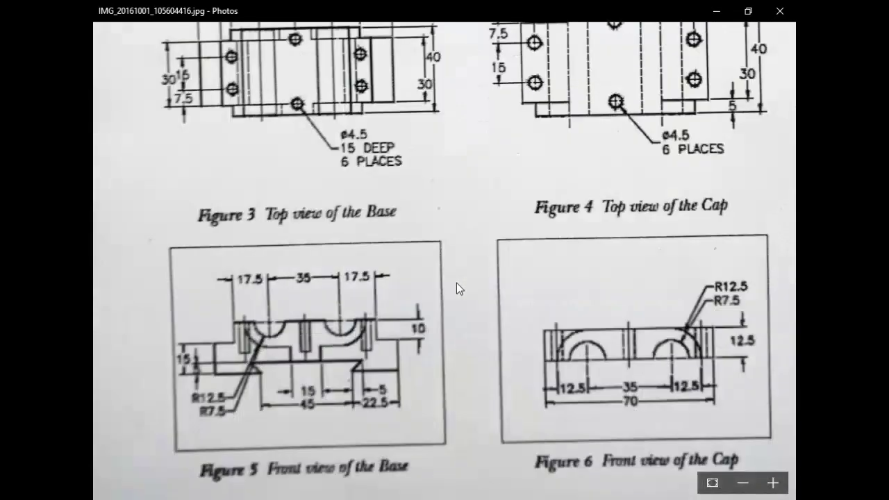
click(564, 499)
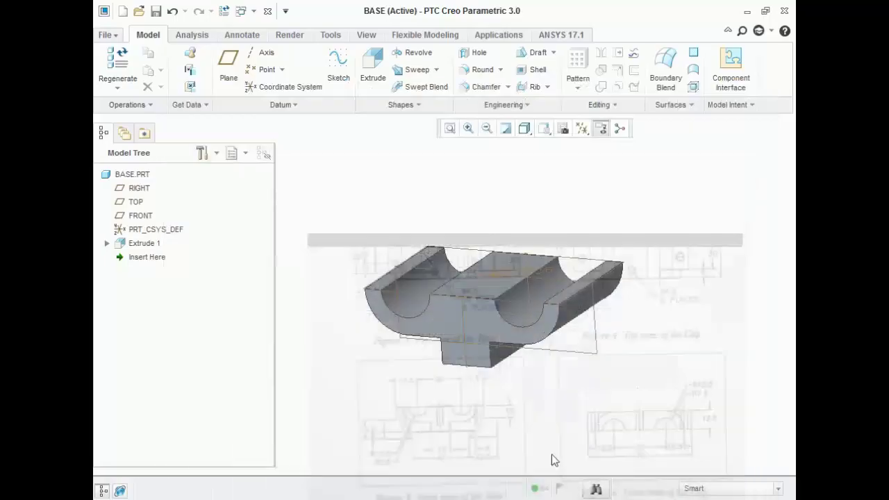
Step: Start a second extrusion sketch on the FRONT plane, facing the sketch view, and consult the Base front view in the reference drawing
click(625, 338)
click(382, 62)
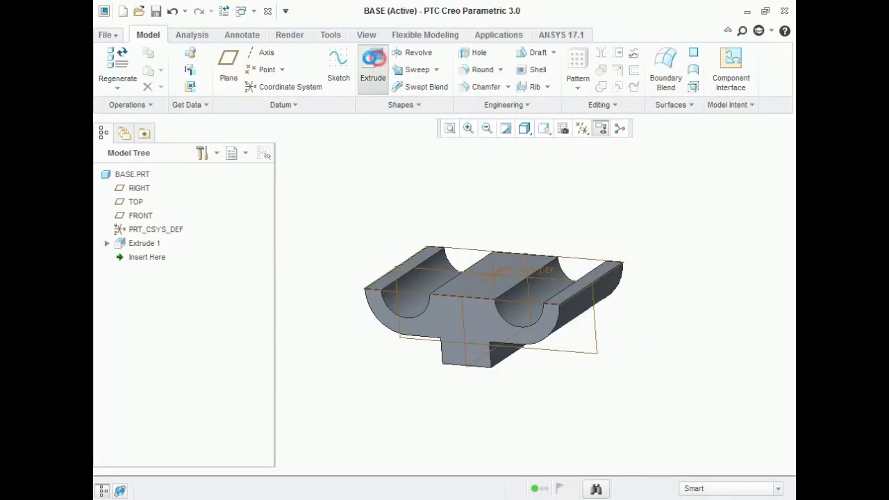
click(598, 339)
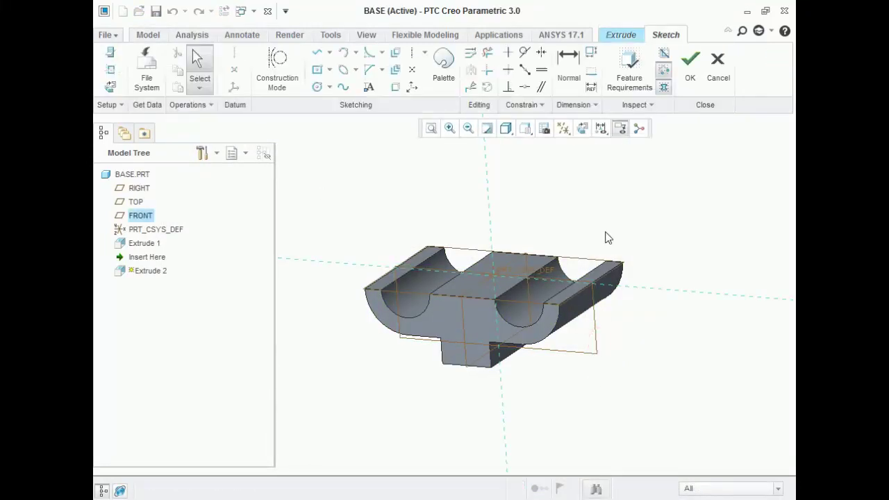
click(577, 131)
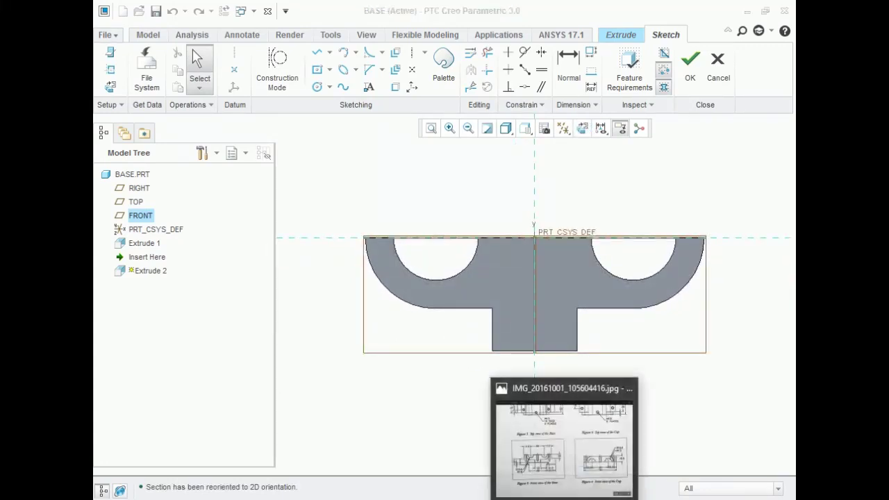
click(564, 445)
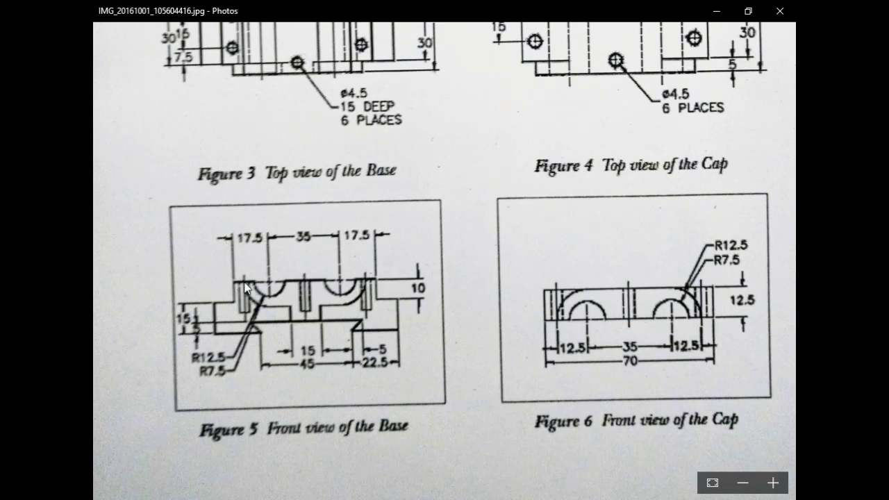
click(716, 12)
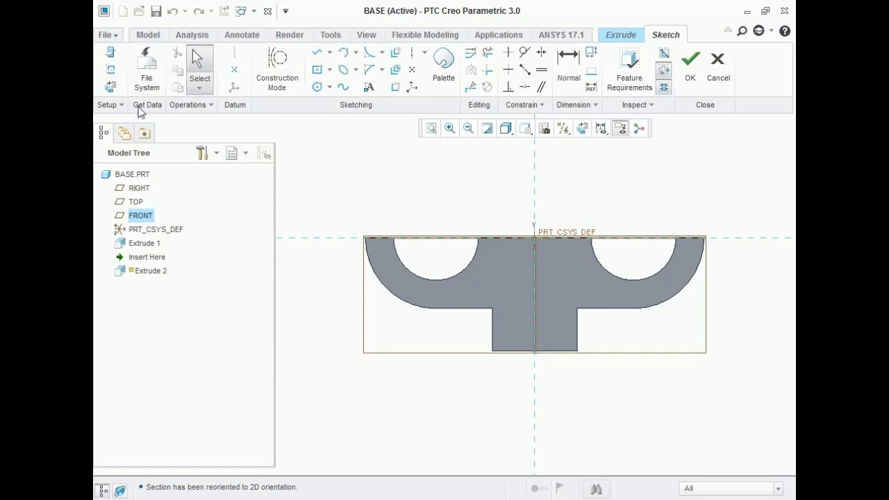
Step: Project the first extrusion's lower outline into the sketch as single edges: both outer arcs, both horizontal undersides, and the central leg's sides and bottom
click(392, 87)
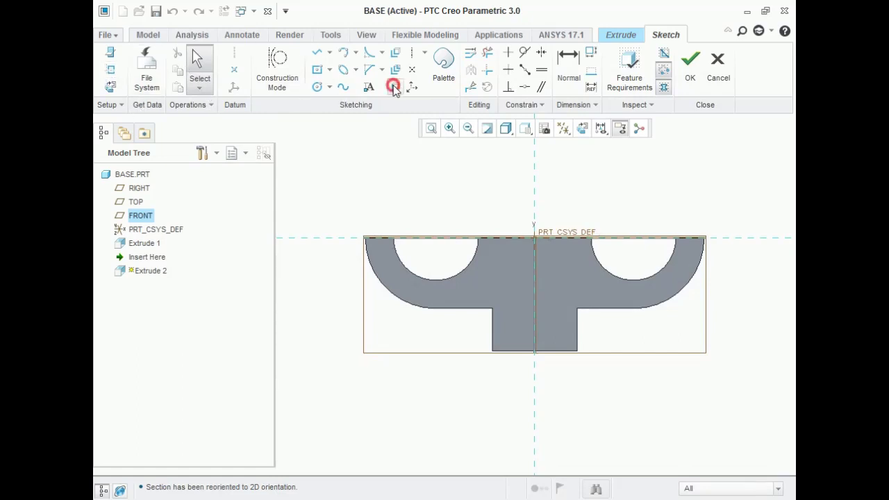
click(391, 295)
click(453, 310)
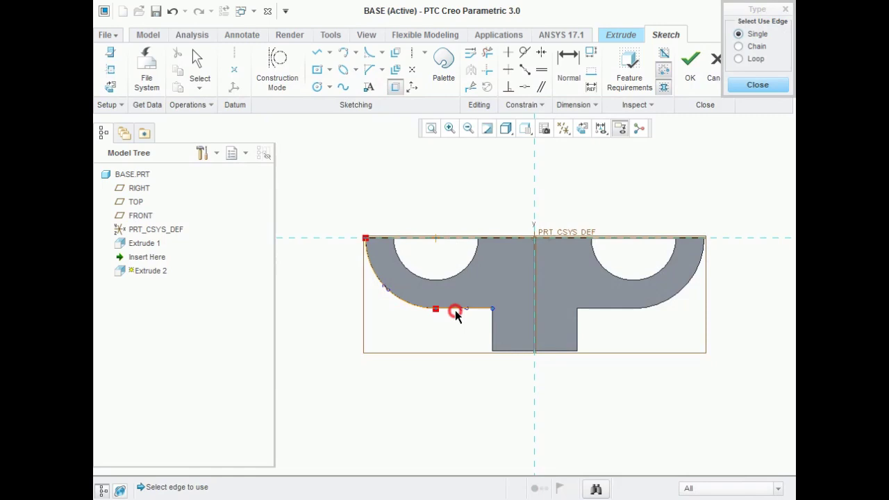
click(492, 329)
click(521, 351)
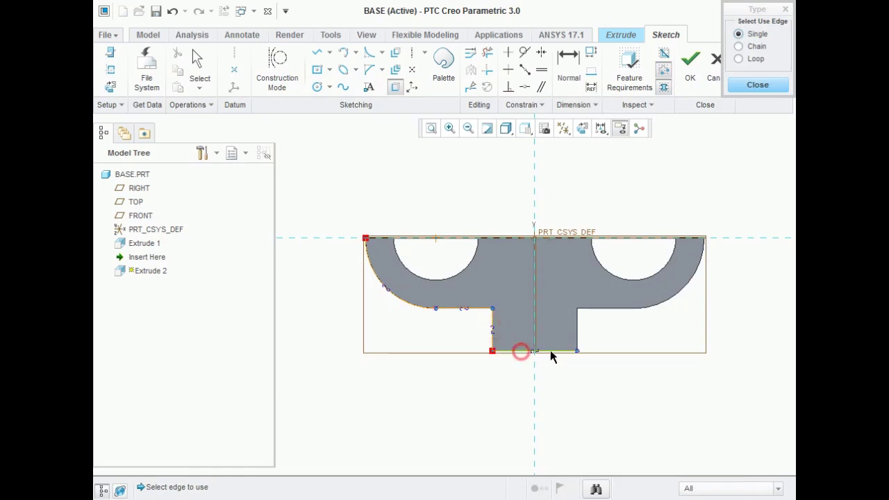
click(576, 325)
click(602, 309)
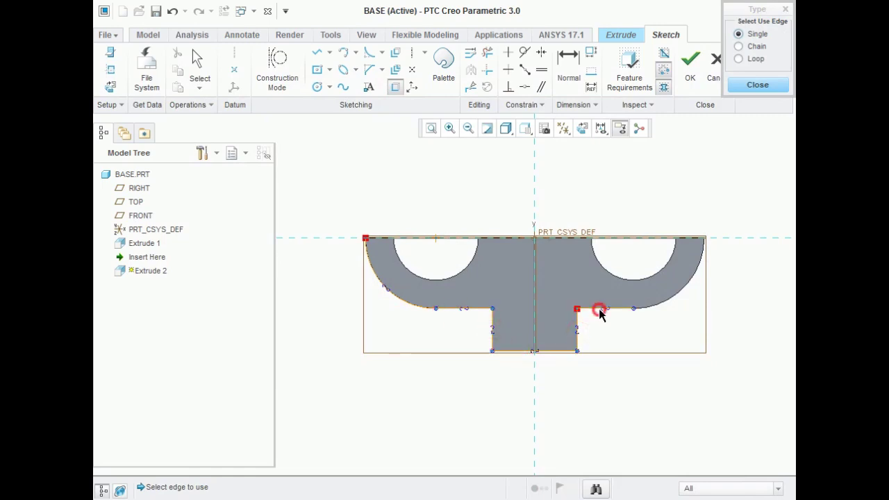
click(668, 300)
scroll(603, 382, down, 2)
click(757, 84)
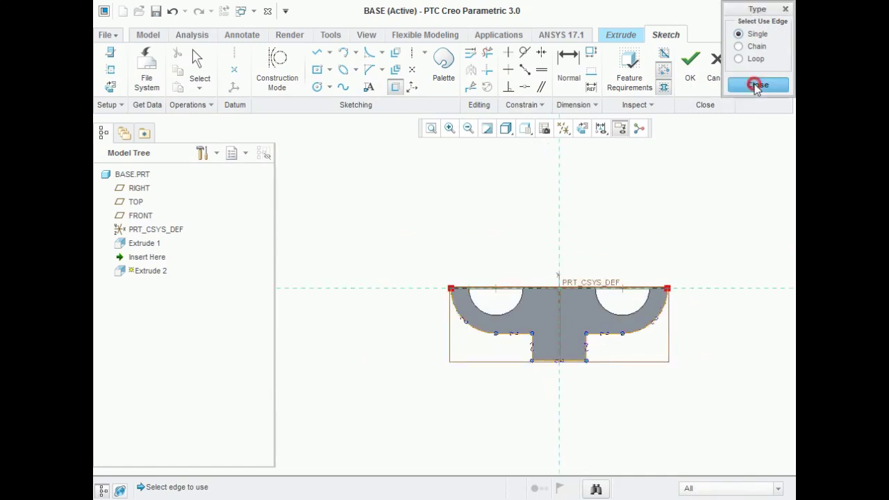
Step: Start a line chain at the left outer arc's upper end, going about 5.6 mm outwards along the horizontal axis and vertically down
scroll(523, 359, up, 2)
click(324, 53)
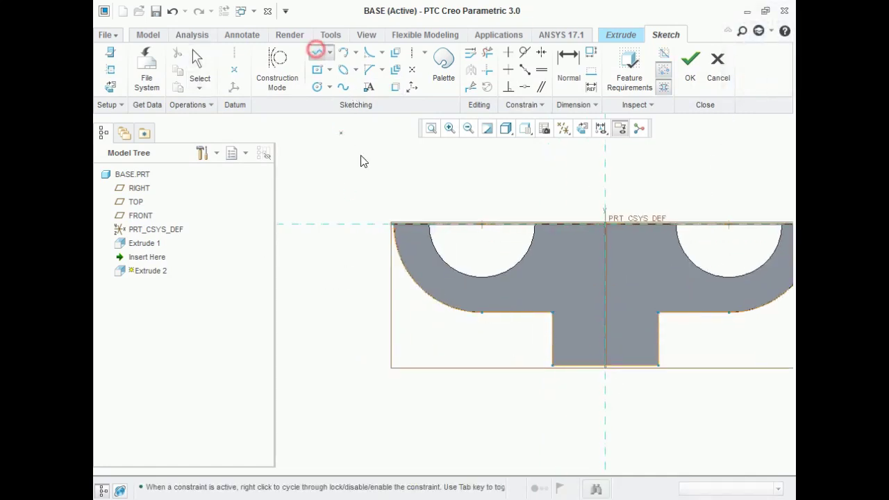
click(392, 225)
click(354, 223)
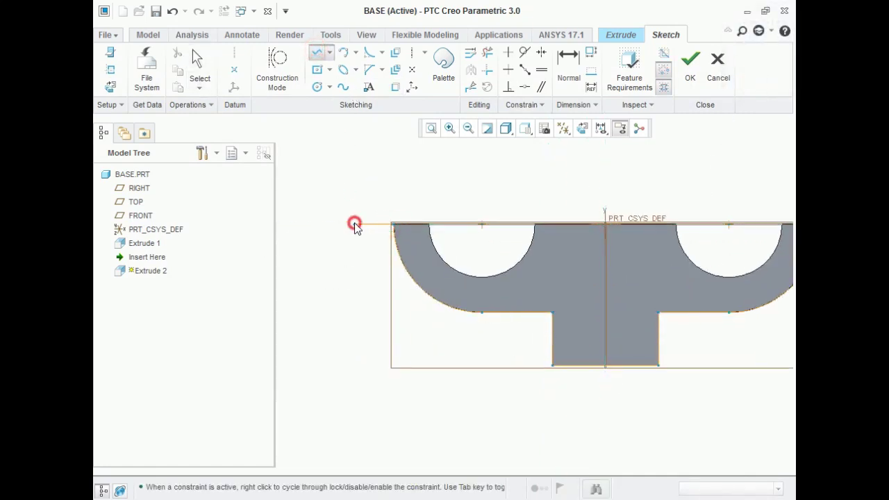
middle_click(360, 328)
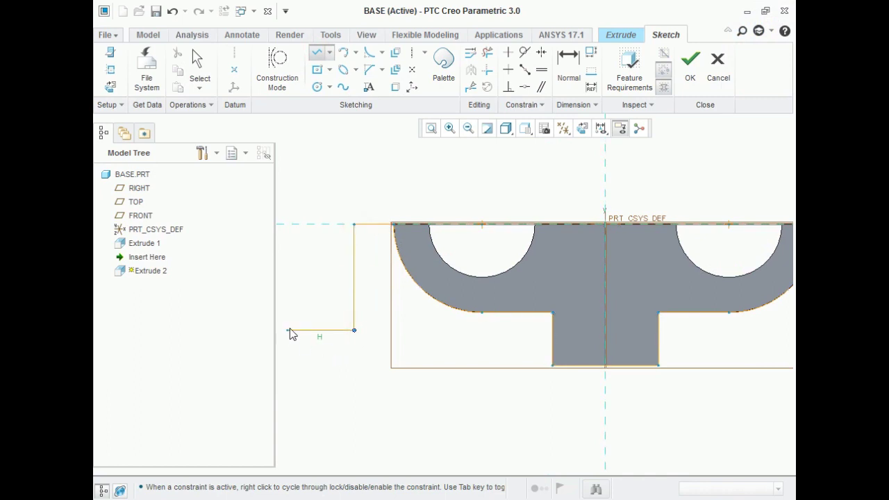
Step: Consult the Base front view and continue the chain about 6.9 mm outwards, down, and horizontally back to the vertical axis below the leg
key(alt+Tab)
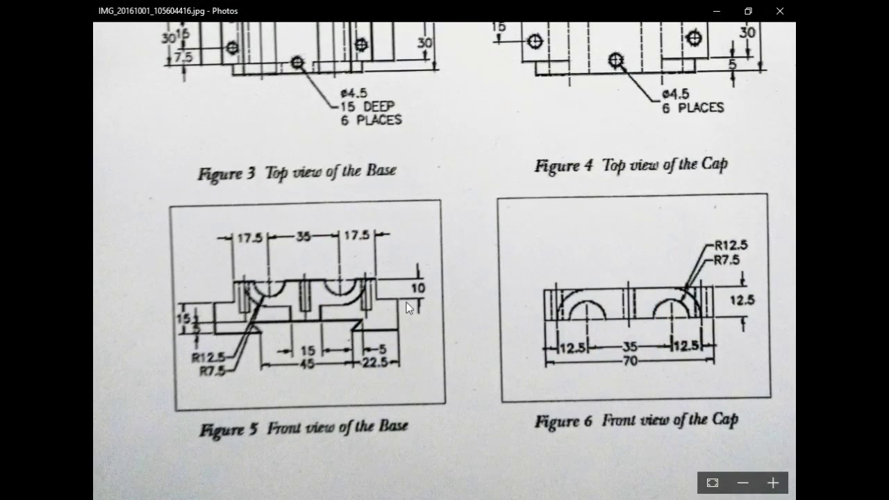
click(717, 12)
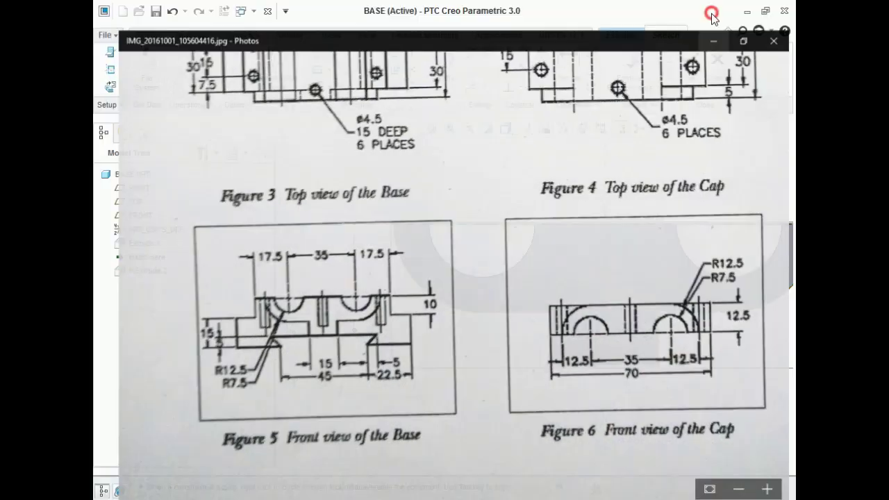
click(354, 330)
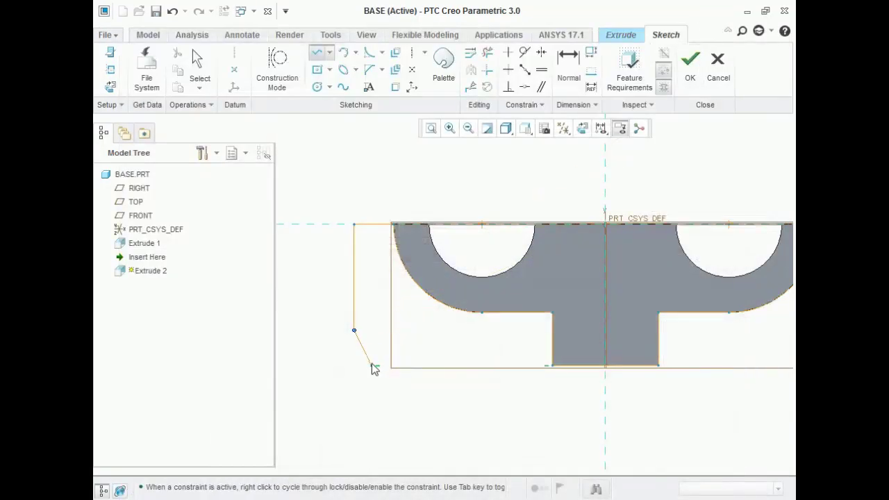
click(305, 330)
click(306, 400)
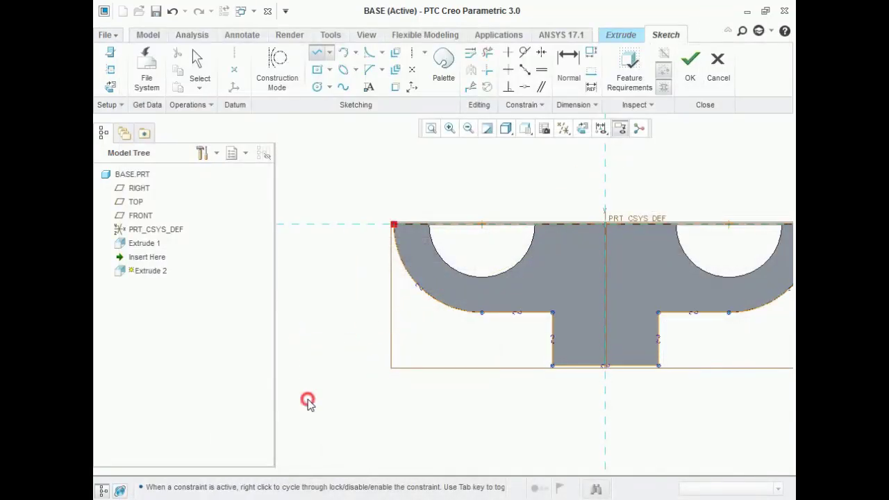
scroll(416, 411, down, 3)
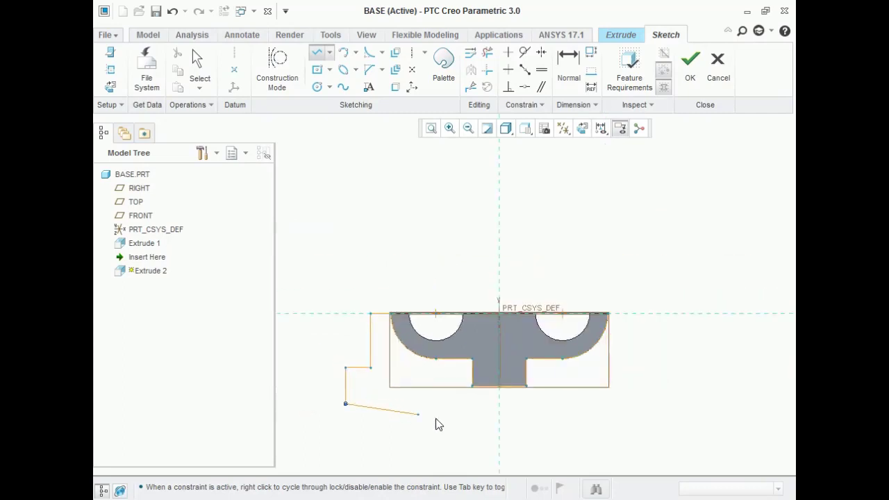
click(498, 403)
middle_click(546, 418)
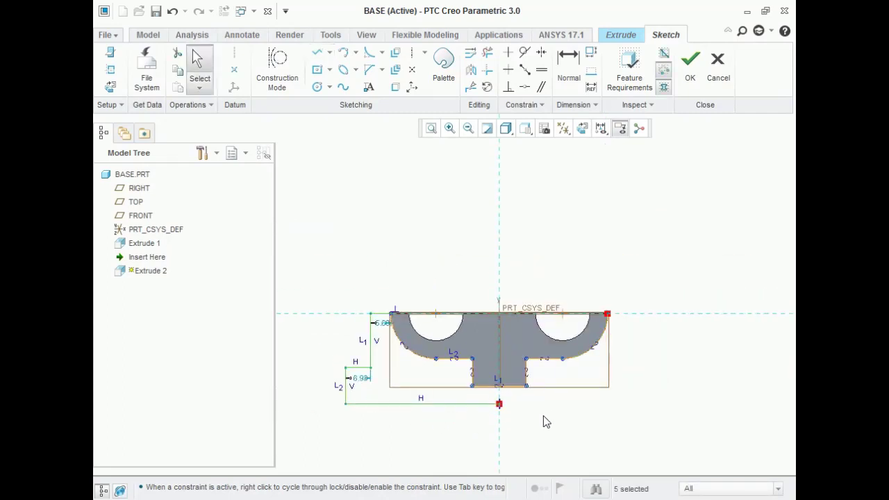
Step: Add a vertical centerline along the sketch's vertical axis as the mirror line for the stepped outline
click(387, 404)
click(343, 389)
ctrl+click(353, 371)
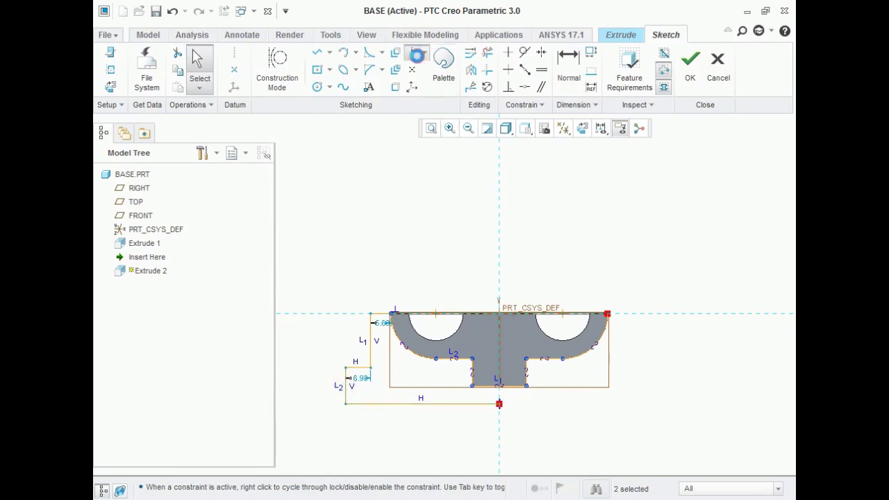
click(411, 52)
click(498, 183)
click(498, 263)
middle_click(591, 248)
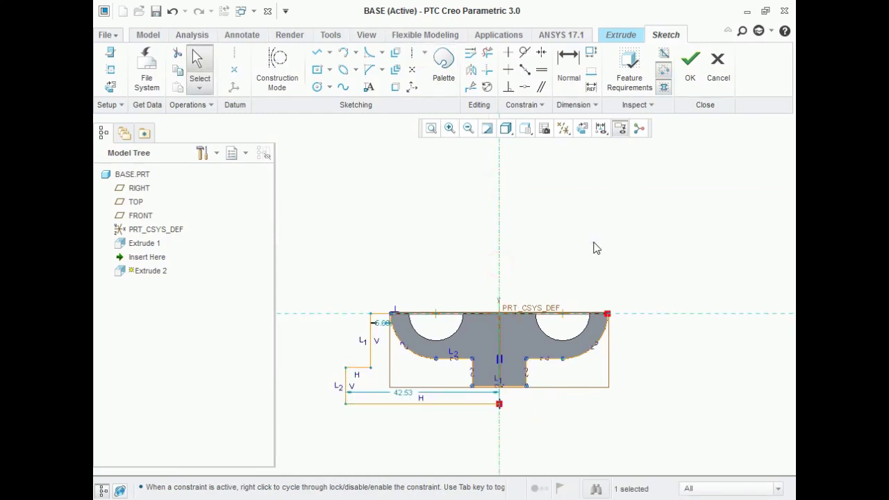
Step: Mirror the five lines of the left stepped outline about the vertical centerline to close the block profile
click(381, 314)
ctrl+click(370, 345)
ctrl+click(355, 366)
ctrl+click(346, 382)
ctrl+click(389, 404)
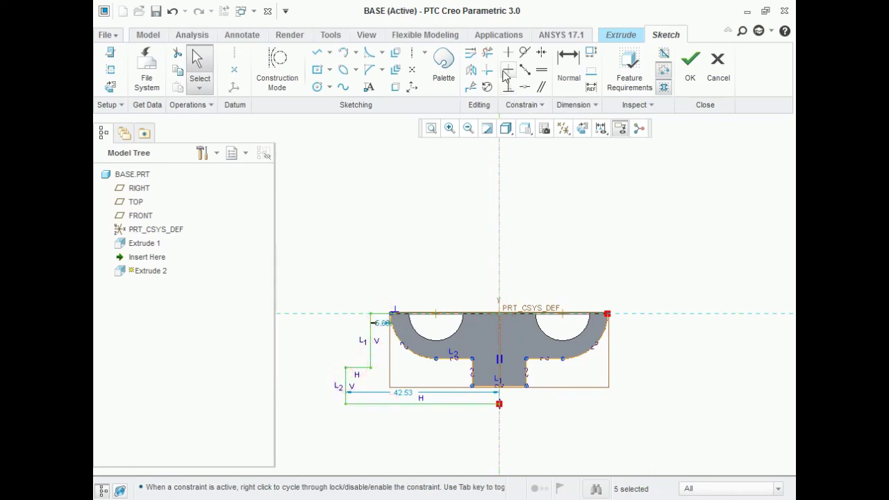
click(471, 70)
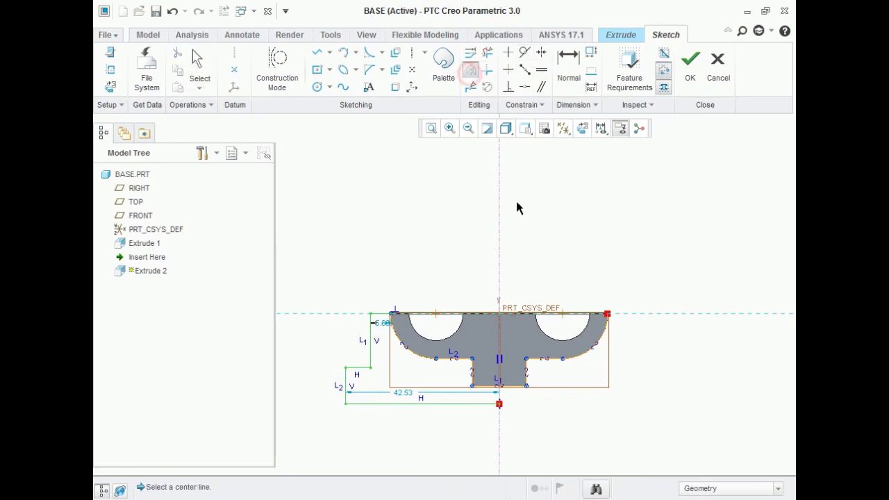
click(497, 206)
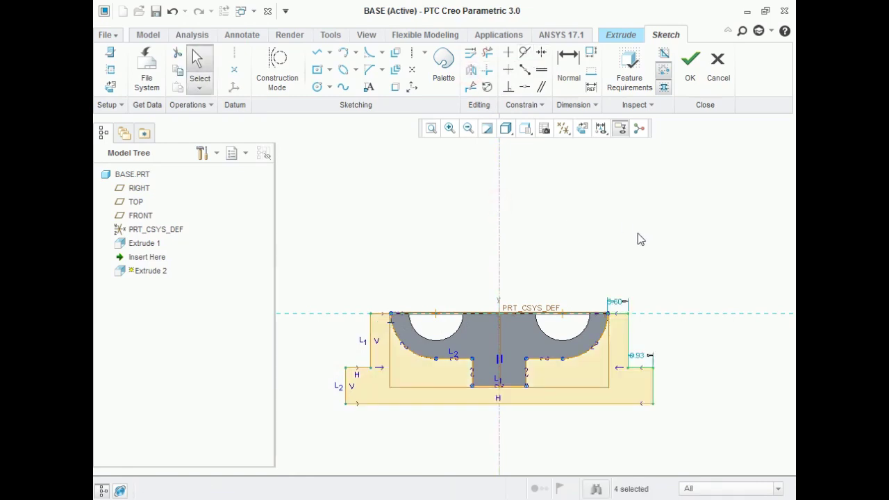
scroll(413, 330, up, 2)
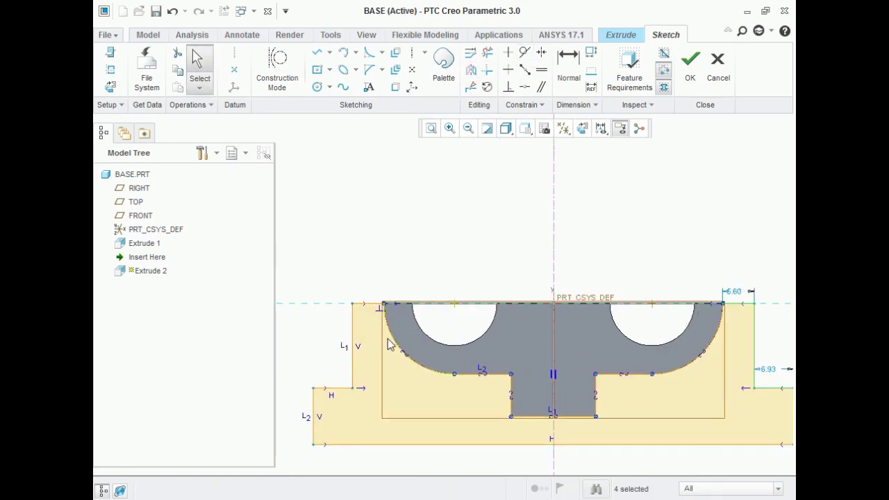
Step: Delete the equal-length constraint on the upper left vertical line and consult the Base front view for the step dimensions
click(343, 348)
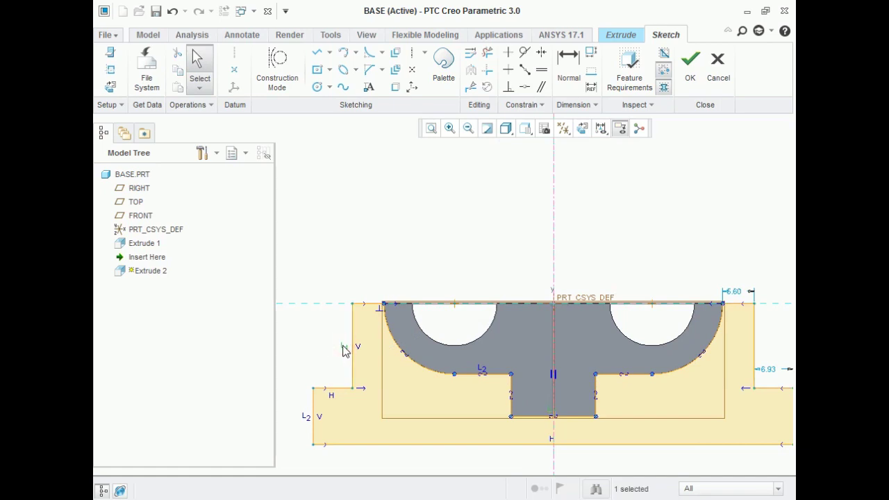
key(Delete)
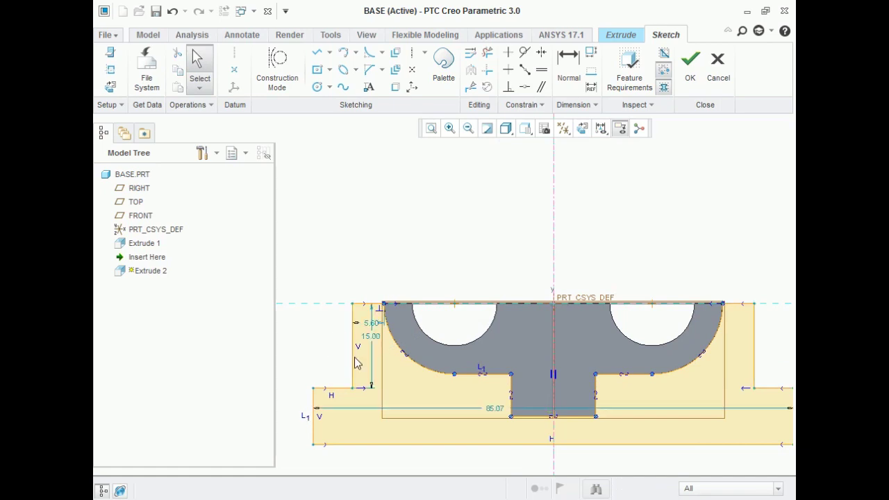
click(551, 497)
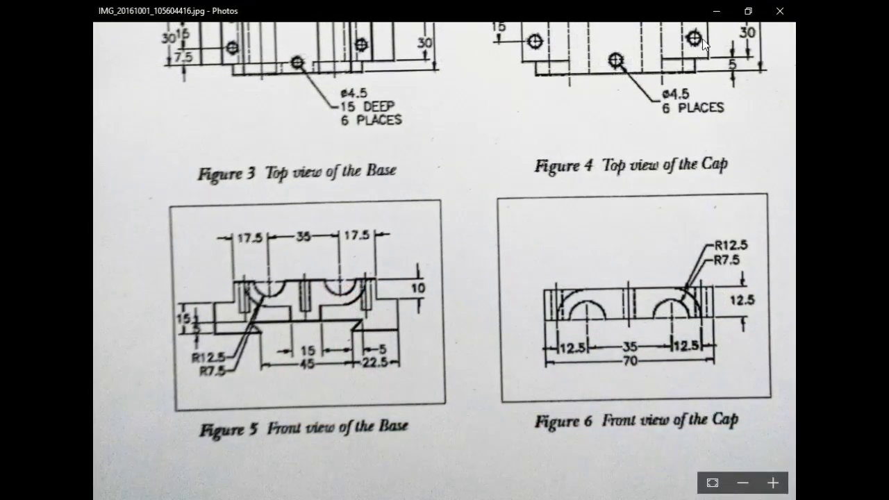
click(715, 11)
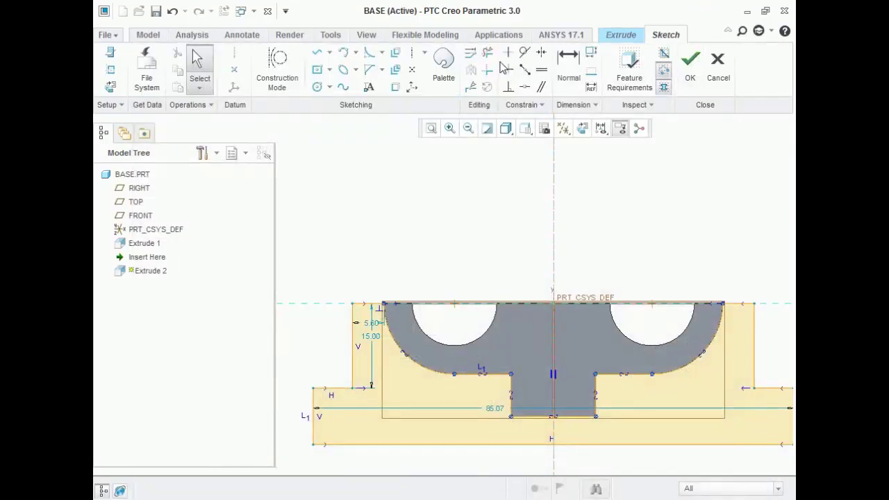
Step: Dimension the distance from the left bearing arc's center to the upper left vertical line as 17.5 mm
click(568, 63)
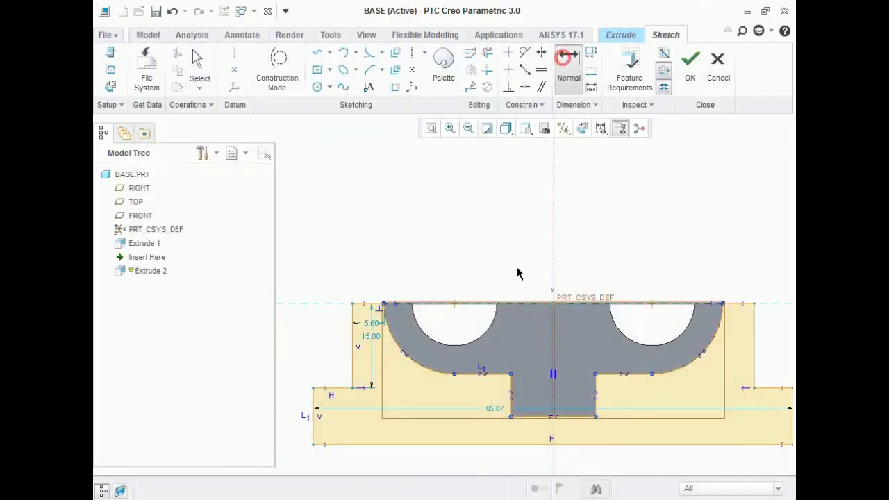
click(454, 304)
click(352, 312)
middle_click(401, 253)
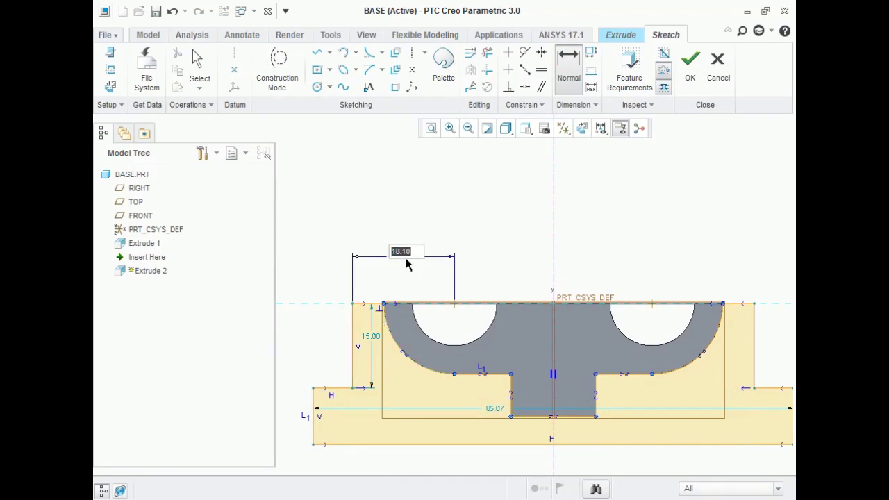
text(17.5)
key(Return)
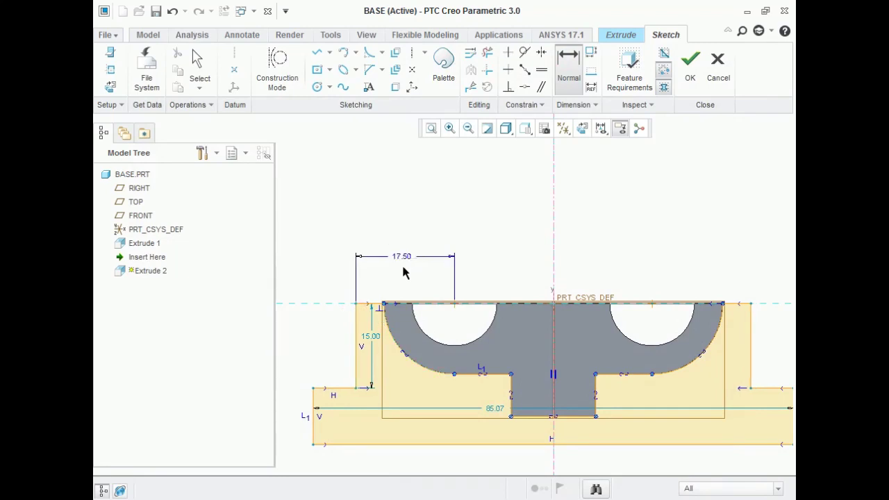
Step: Consult the Base front view and set the height of the upper left vertical line to 10 mm
click(558, 498)
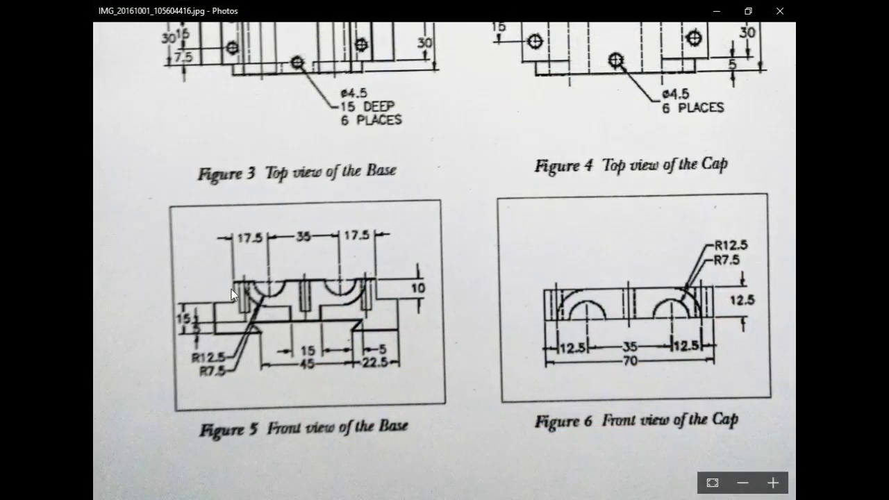
click(717, 11)
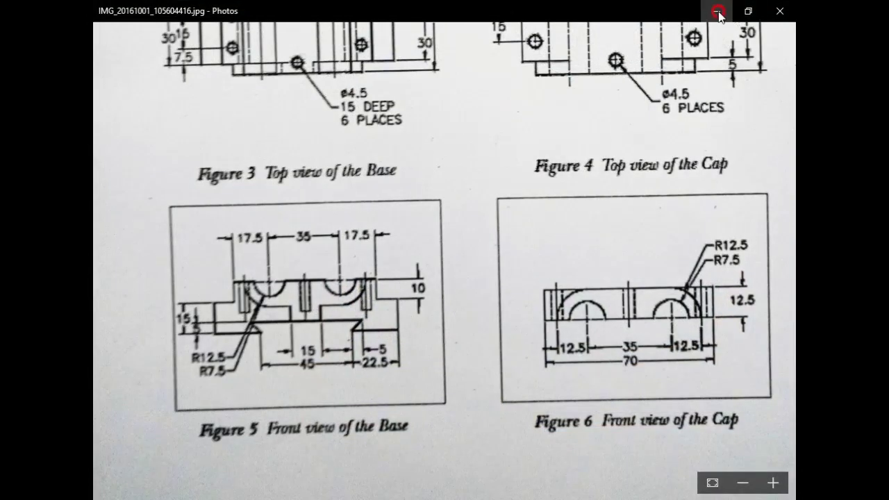
click(370, 337)
double_click(370, 337)
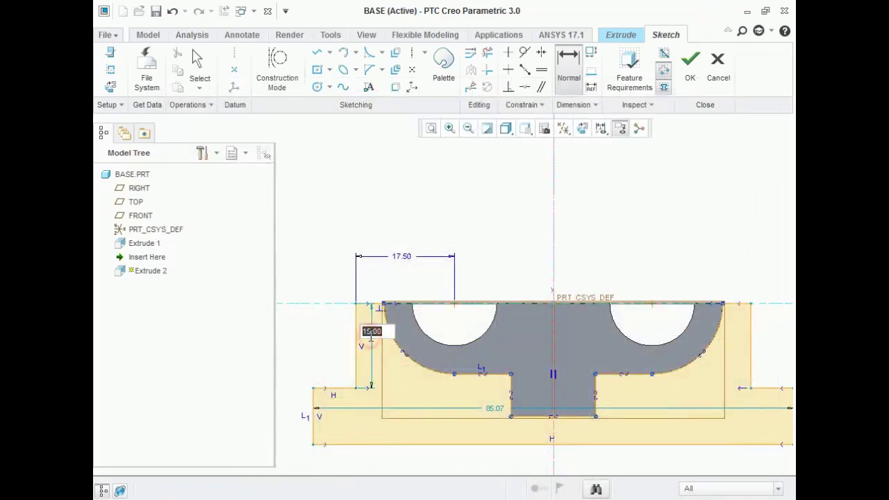
text(10)
key(Return)
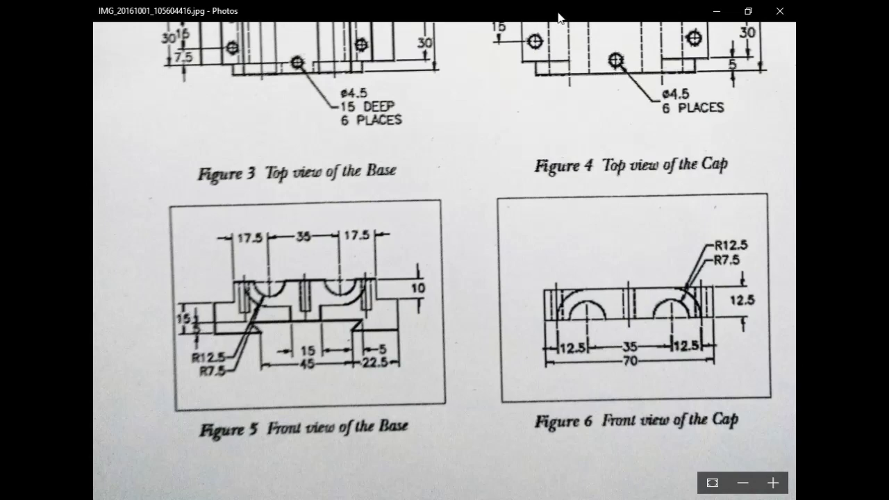
click(714, 11)
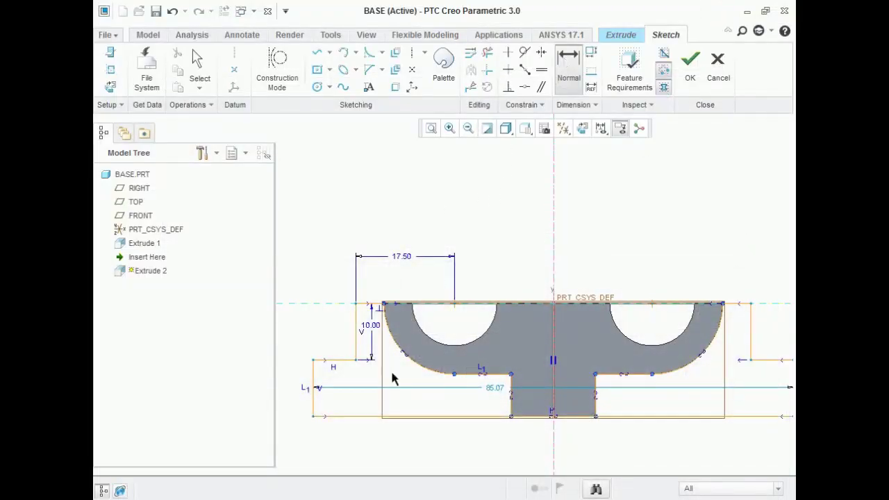
Step: Delete the remaining equal-length constraint on the lower left vertical line of the stepped outline
click(302, 389)
click(304, 391)
middle_click(292, 357)
click(304, 388)
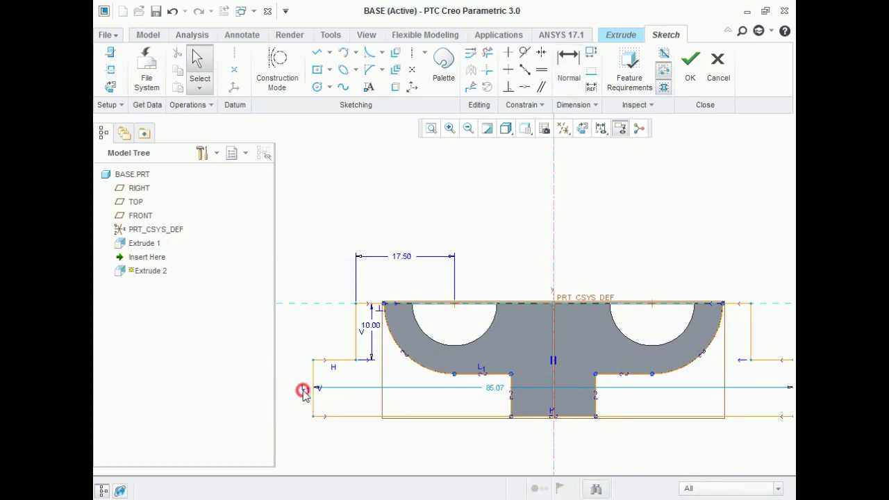
click(305, 389)
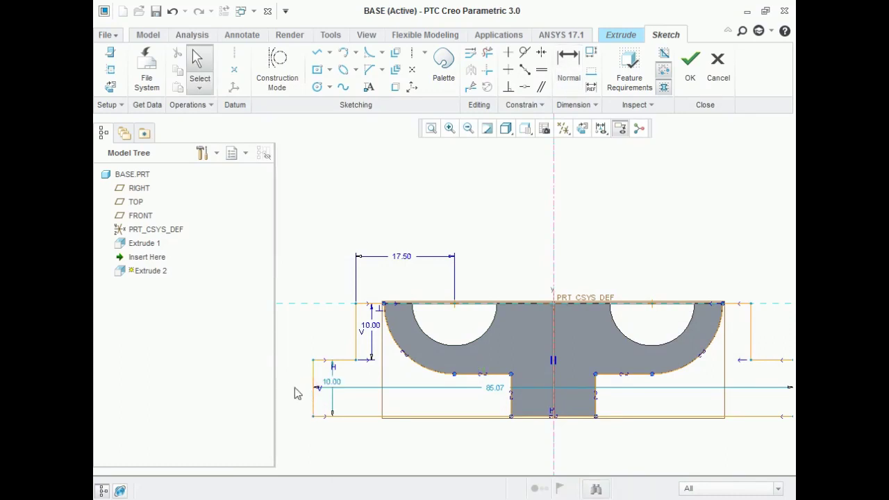
Step: Dimension the lower left vertical line of the stepped outline as 15 mm
click(574, 71)
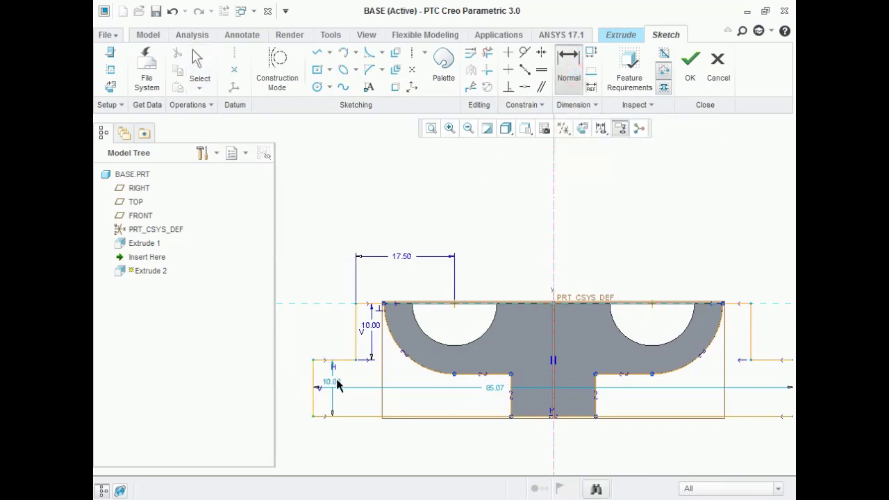
middle_click(300, 386)
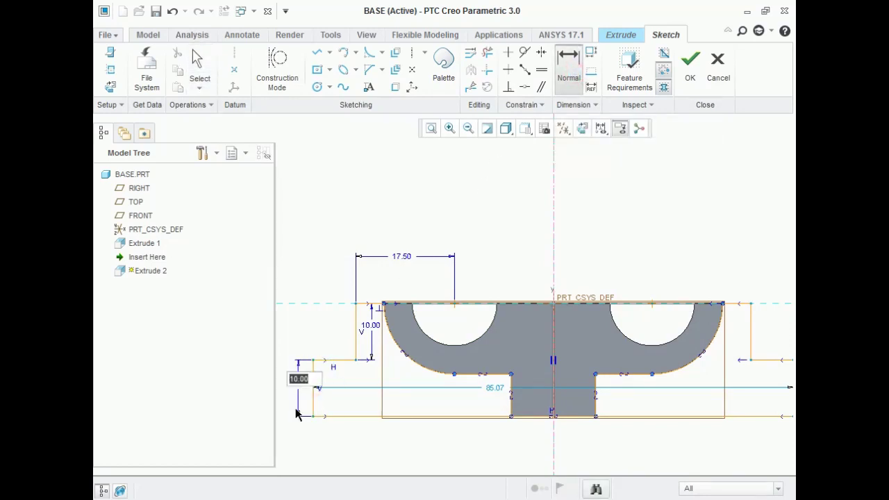
text(15)
key(Return)
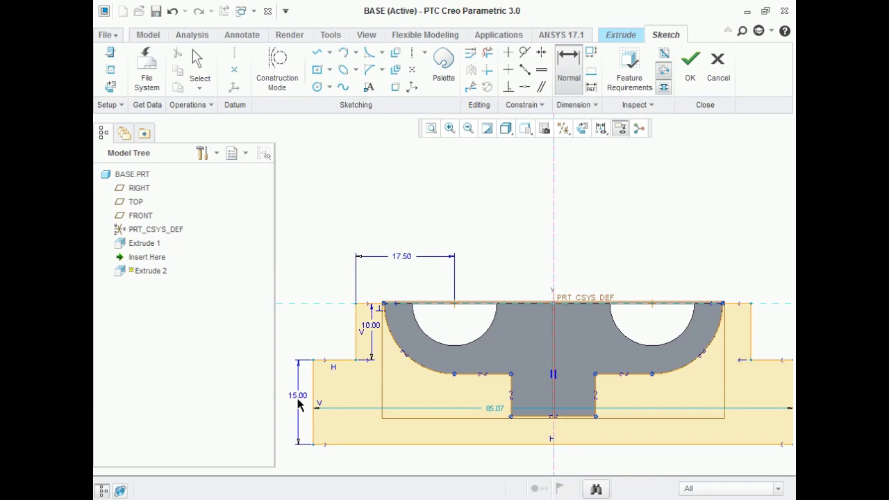
Step: Consult the Base top view for the overall width and set the stepped outline's total width to 90 mm
scroll(531, 420, down, 2)
scroll(530, 420, up, 2)
scroll(514, 409, down, 2)
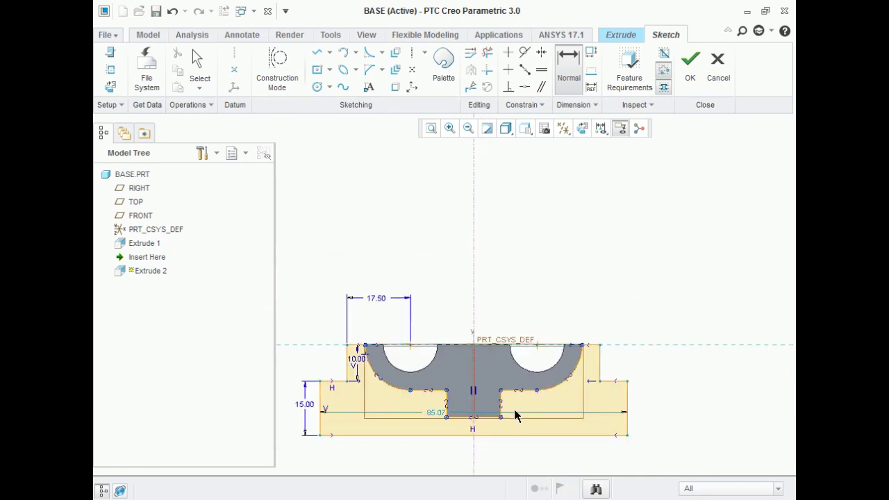
click(509, 499)
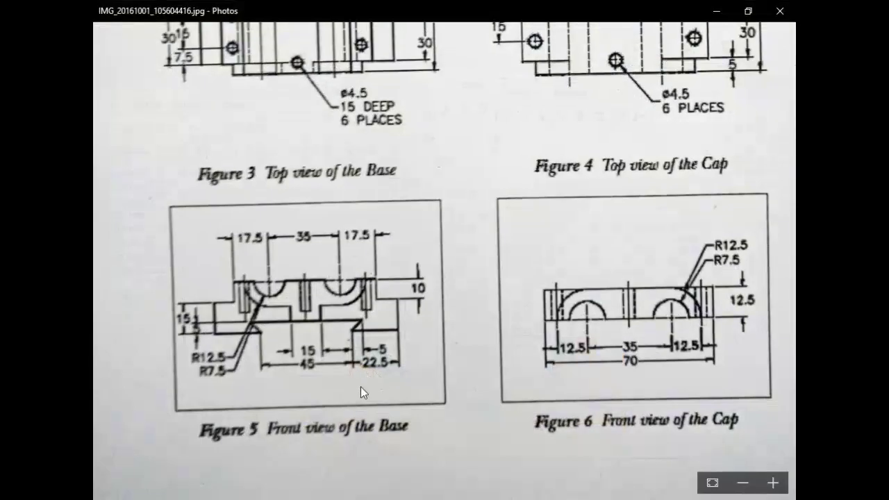
scroll(317, 352, up, 5)
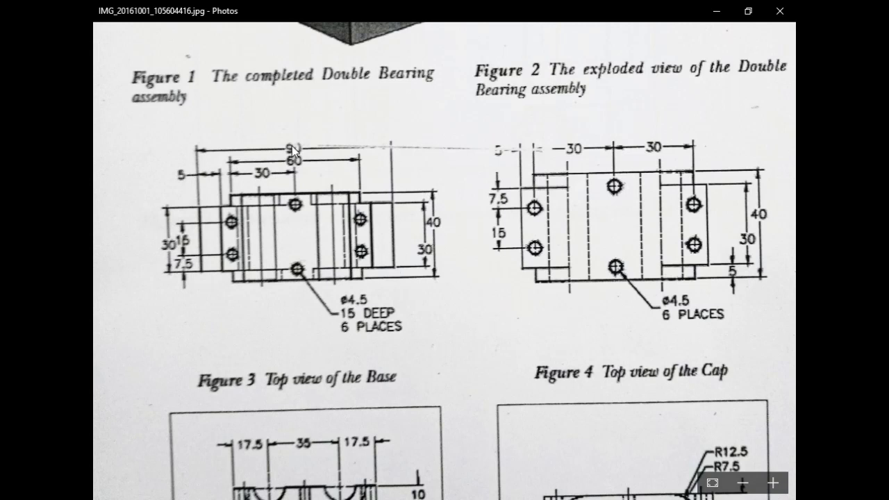
click(719, 12)
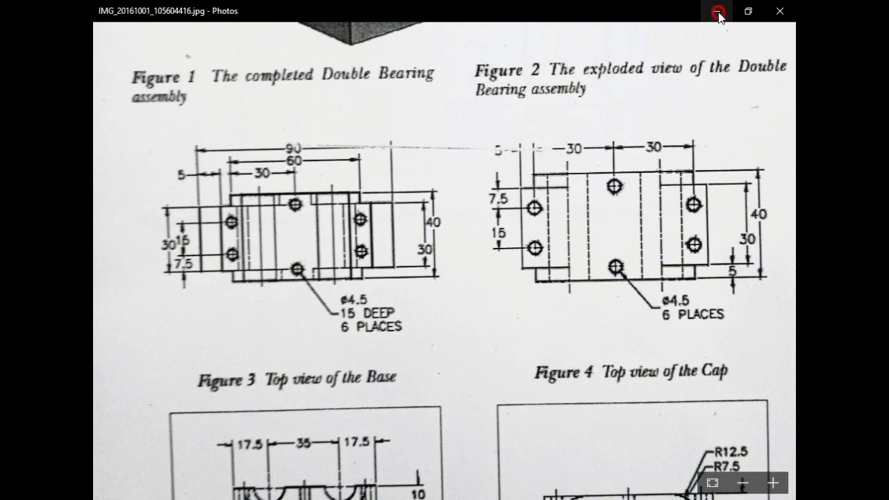
scroll(373, 175, down, 2)
scroll(421, 331, up, 1)
middle_click(411, 335)
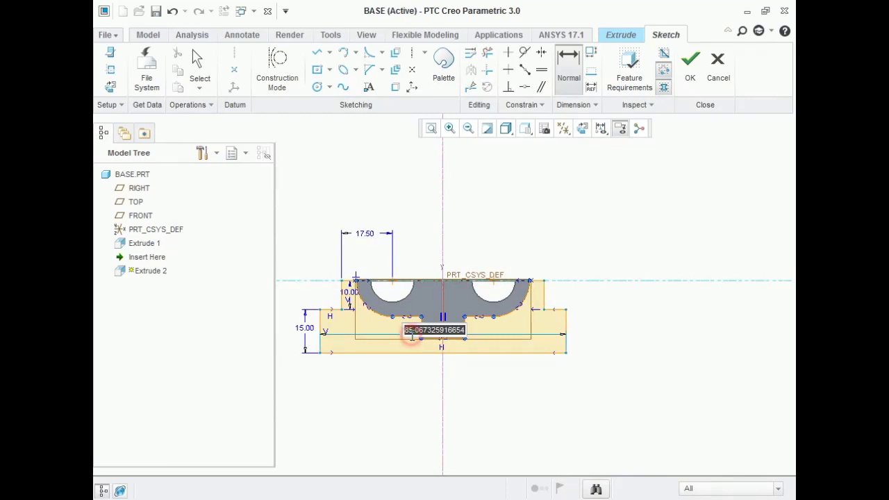
text(90)
key(Return)
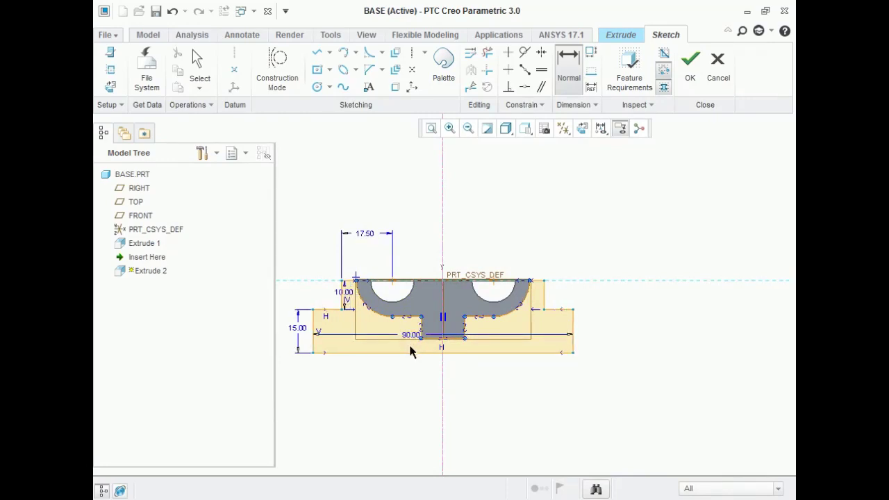
Step: Check the Base top and front views in the reference drawing, and finish the stepped block sketch
key(alt+Tab)
scroll(334, 363, down, 3)
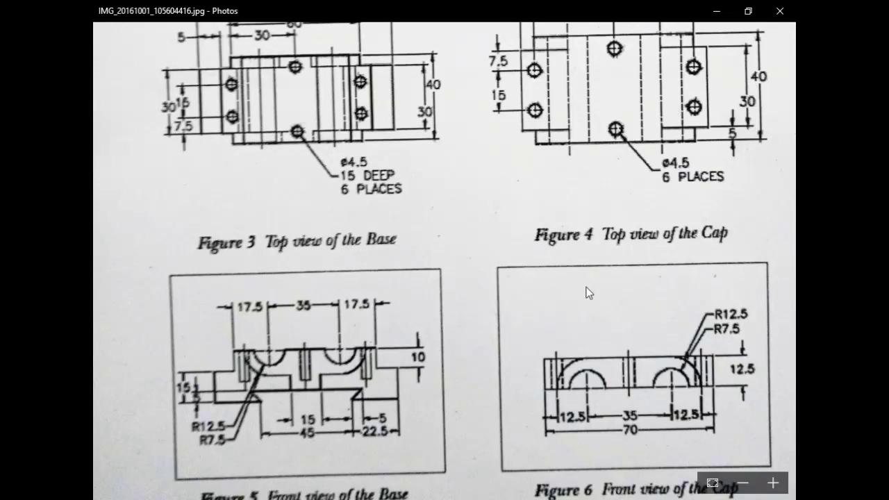
click(716, 11)
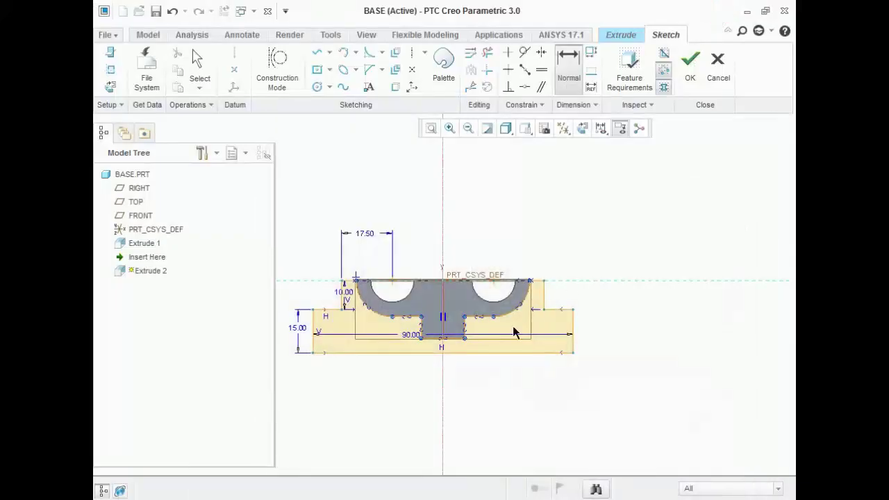
click(688, 61)
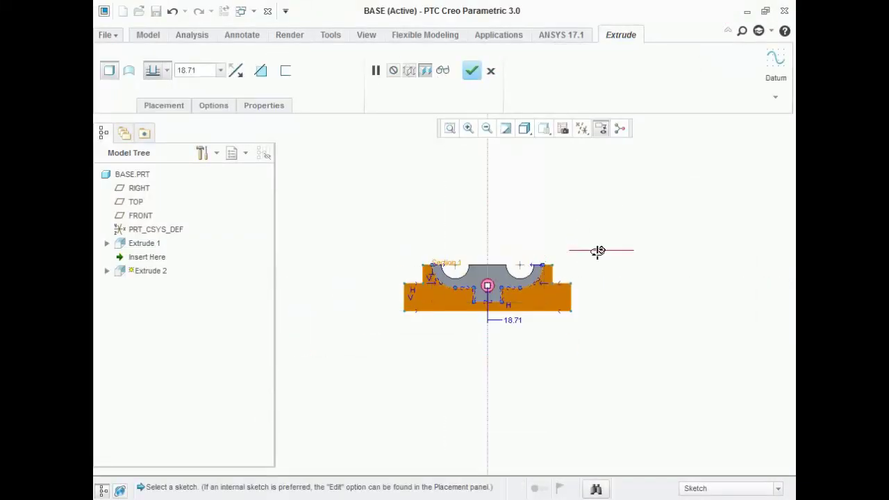
Step: Extrude the stepped profile symmetrically about the sketch plane to a depth of 30 mm and complete the feature
click(167, 71)
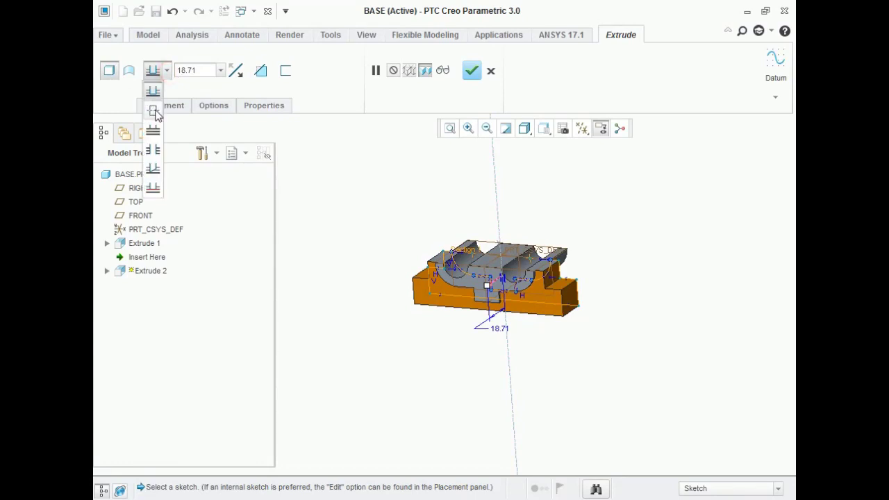
click(154, 112)
double_click(191, 71)
text(30)
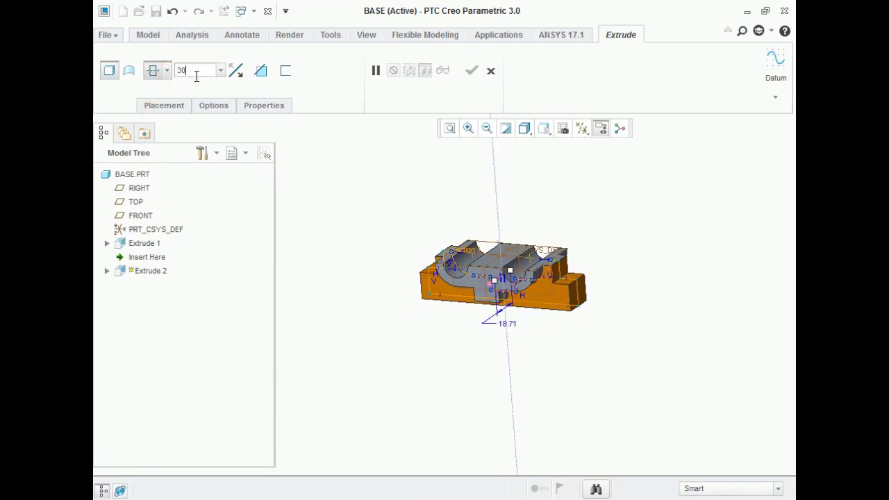
key(Return)
click(477, 73)
scroll(490, 286, up, 1)
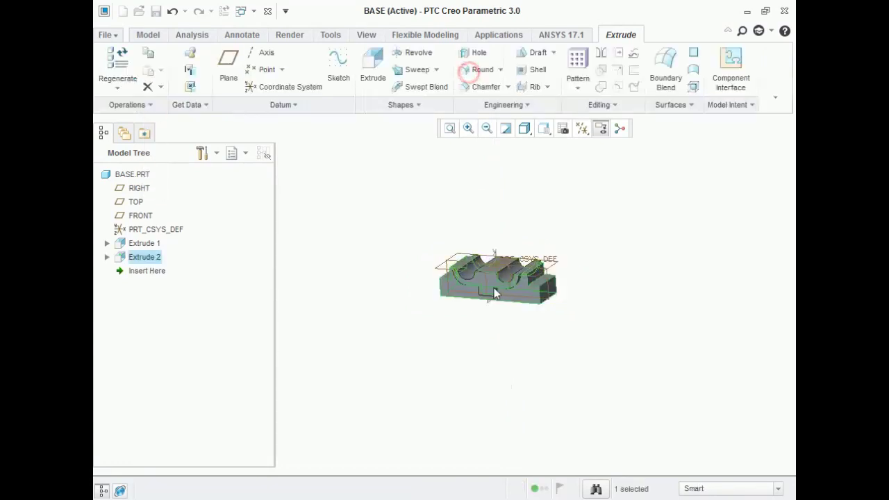
scroll(508, 278, down, 3)
middle_drag(511, 276, 543, 292)
click(649, 282)
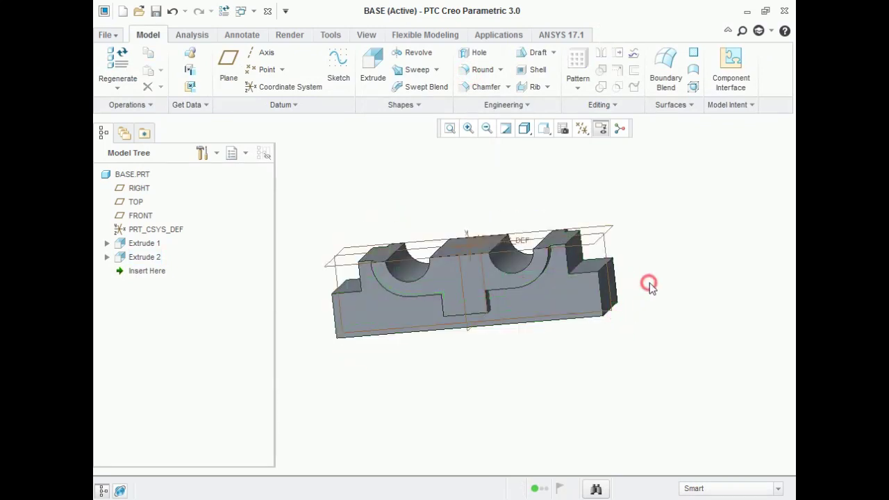
Step: Start a new Extrude sketch on the front face of the stepped block and orient the view parallel to it
scroll(533, 338, up, 3)
click(368, 59)
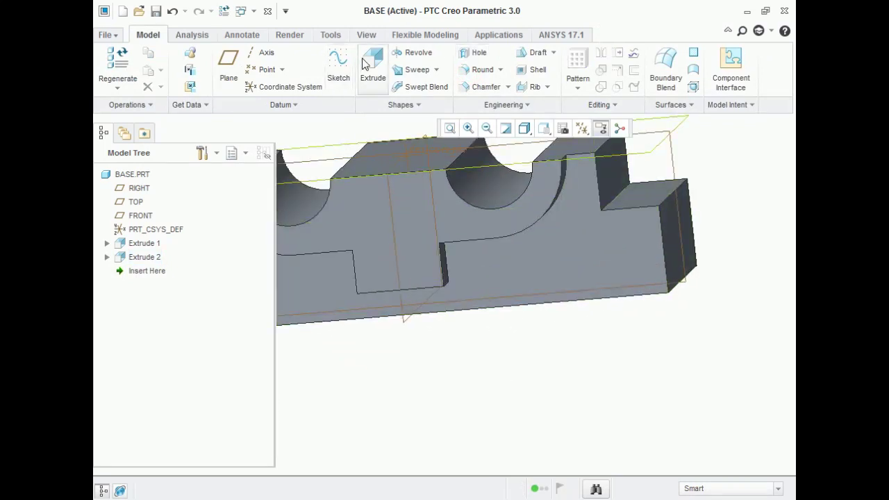
click(517, 249)
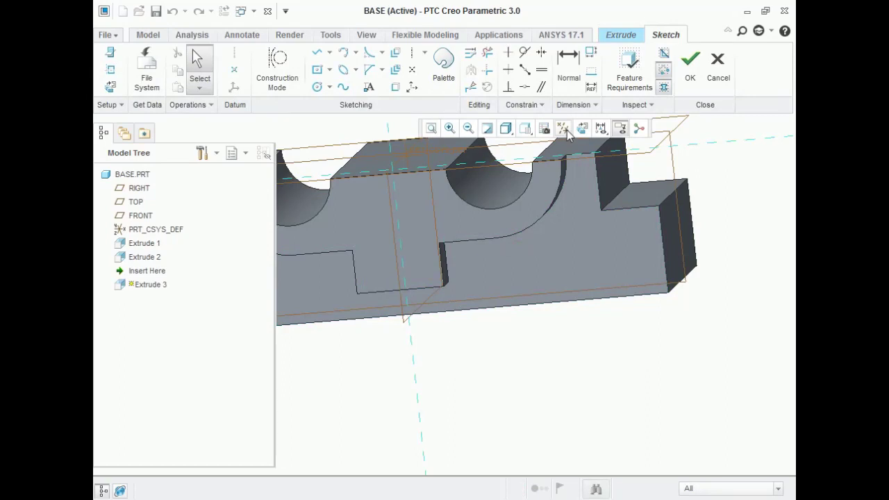
click(566, 130)
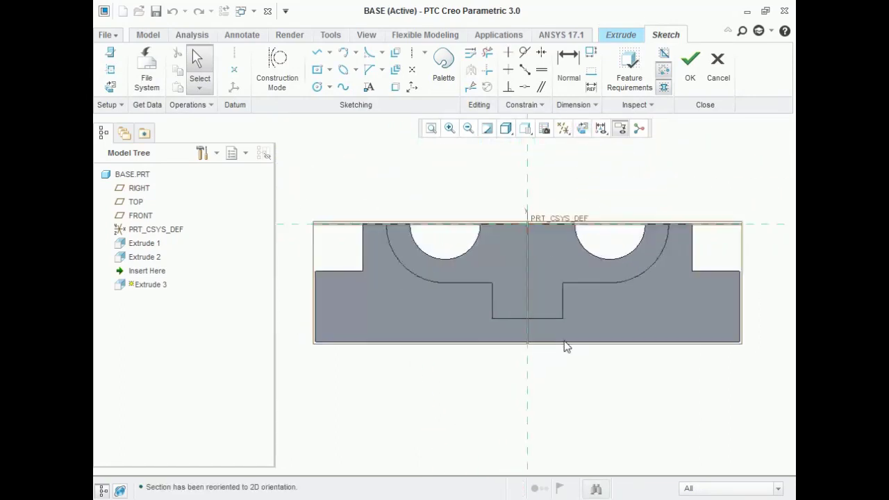
Step: Add the stepped block's bottom edge and the central projection's lower edge as sketch references
scroll(566, 346, up, 2)
click(109, 69)
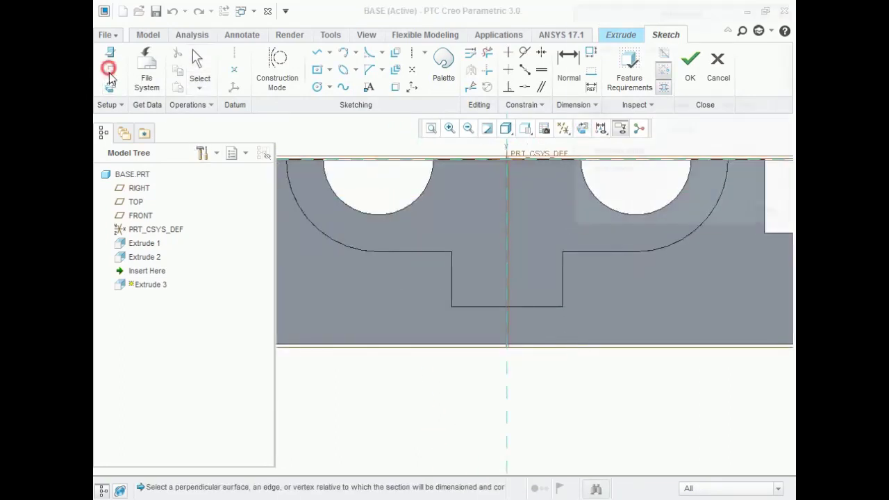
click(452, 345)
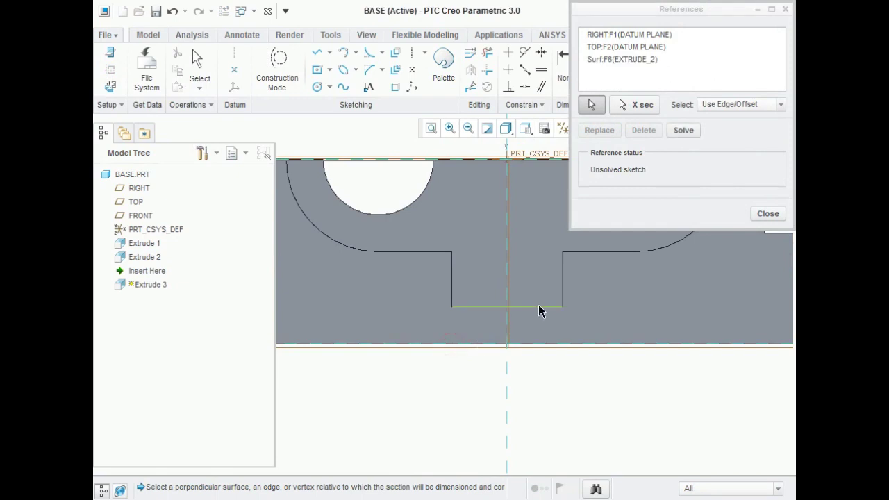
click(782, 214)
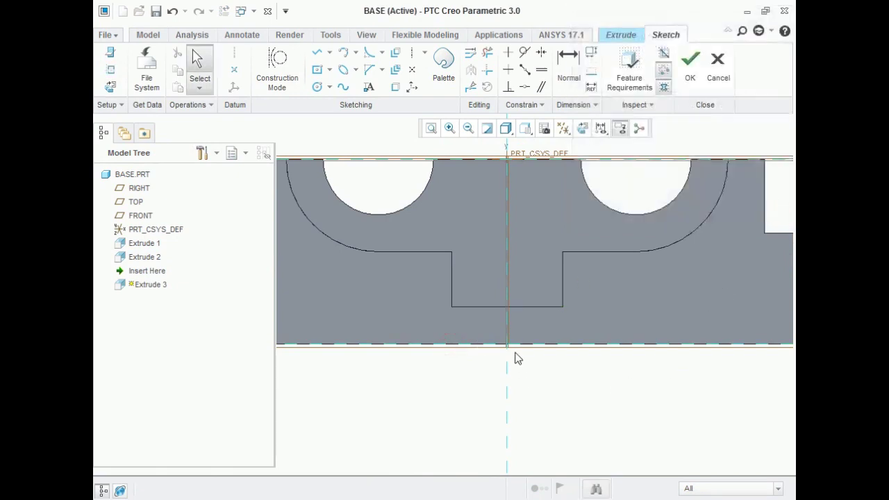
click(109, 69)
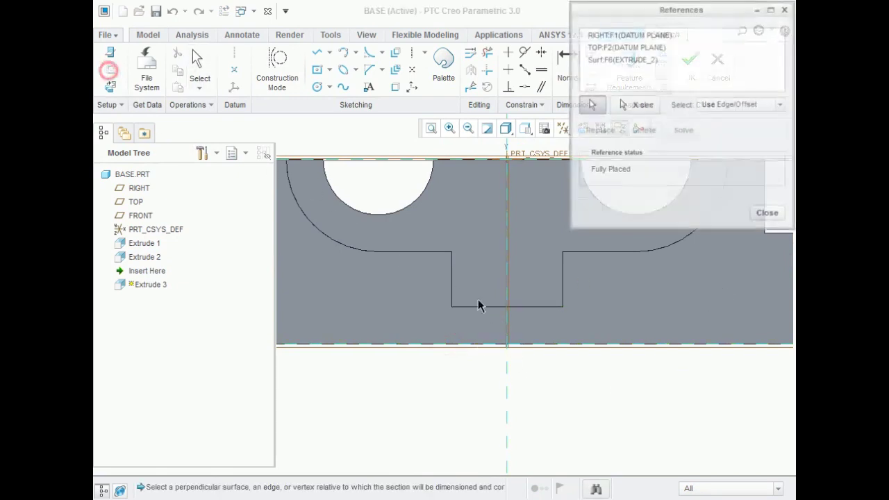
click(480, 307)
click(779, 214)
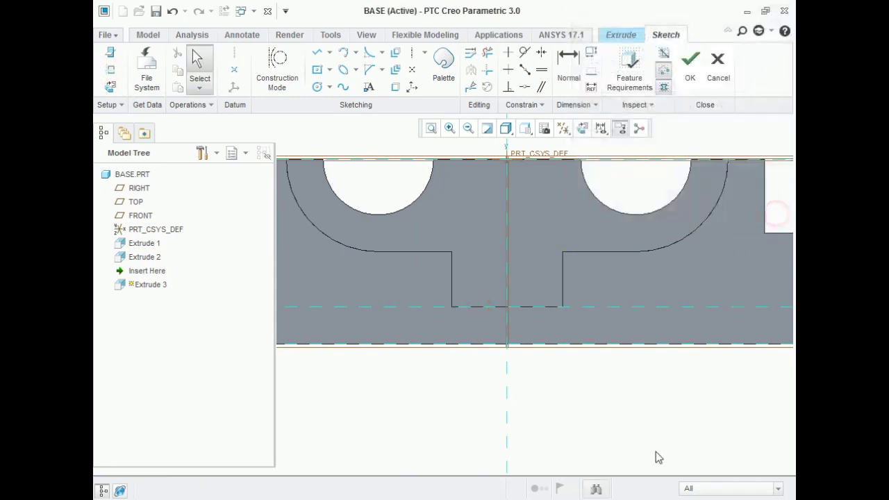
Step: Consult the Base front view and sketch an outward-slanting line between the two lower references, starting about 20 mm right of the vertical axis
click(555, 499)
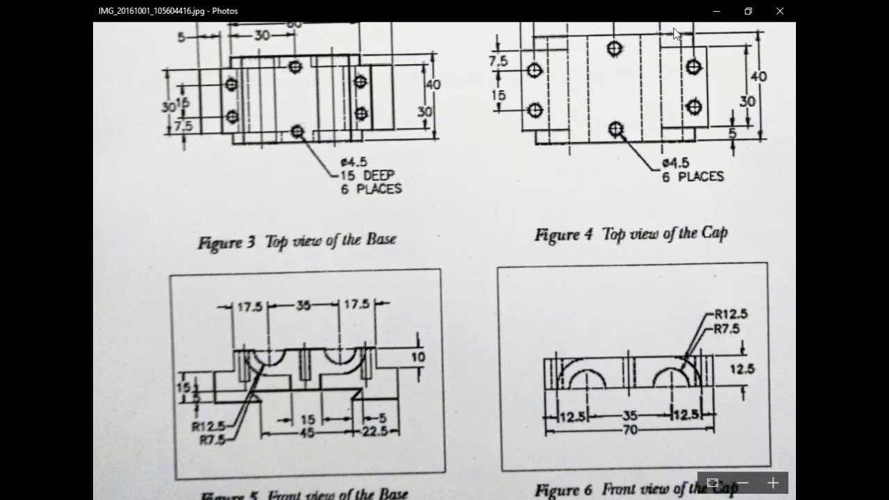
click(716, 11)
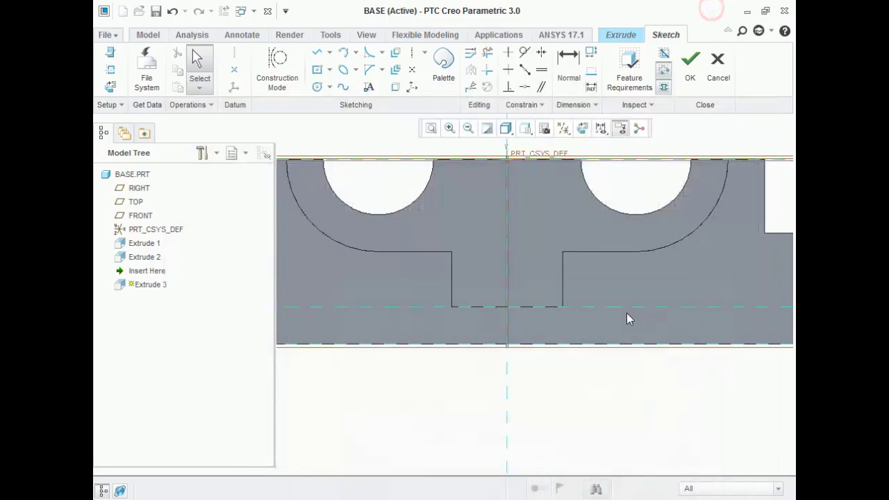
click(321, 55)
scroll(295, 222, up, 2)
click(525, 300)
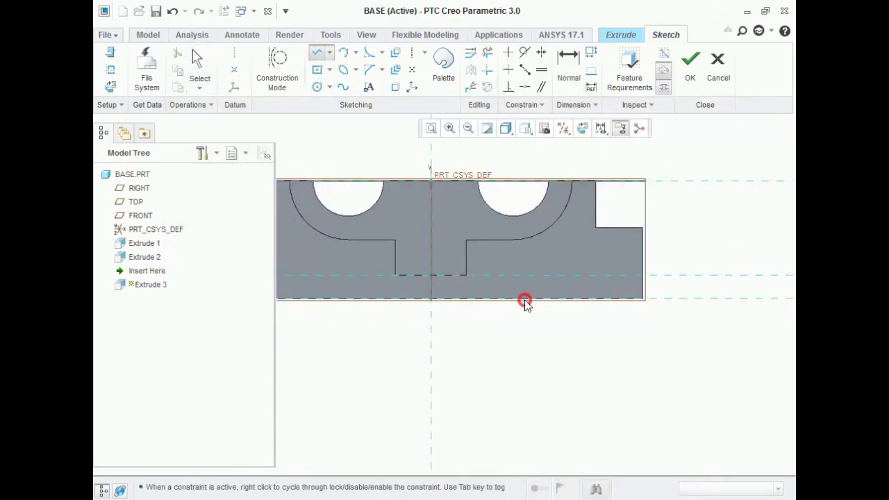
click(549, 275)
middle_click(512, 351)
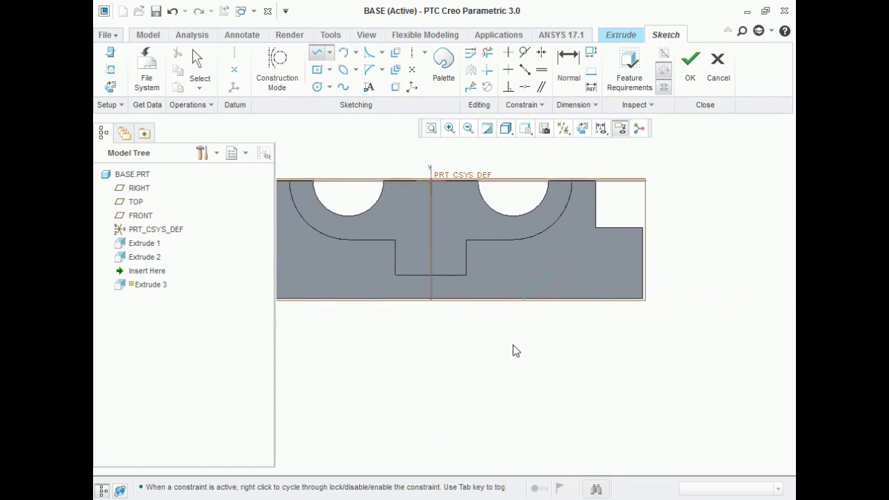
middle_click(548, 336)
Step: Set the slanted line's lower end to 45/2 mm from the vertical axis and dimension its horizontal span as 5 mm
double_click(476, 305)
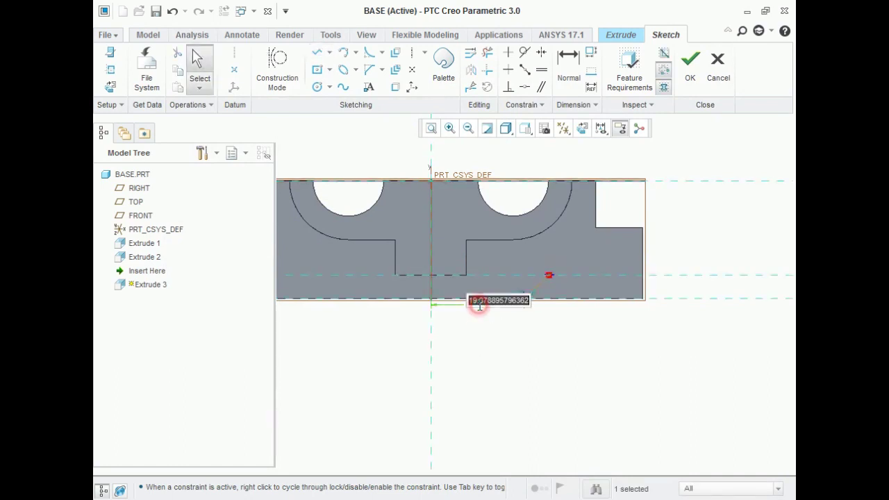
text(45/2)
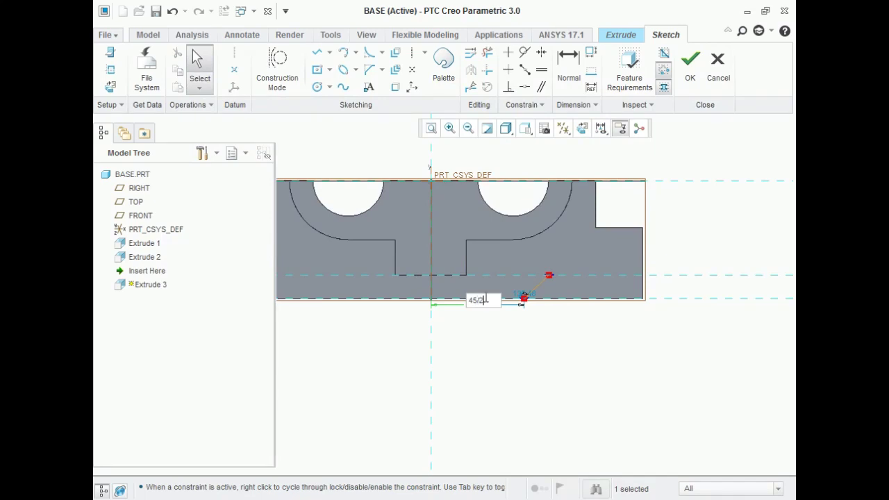
key(Return)
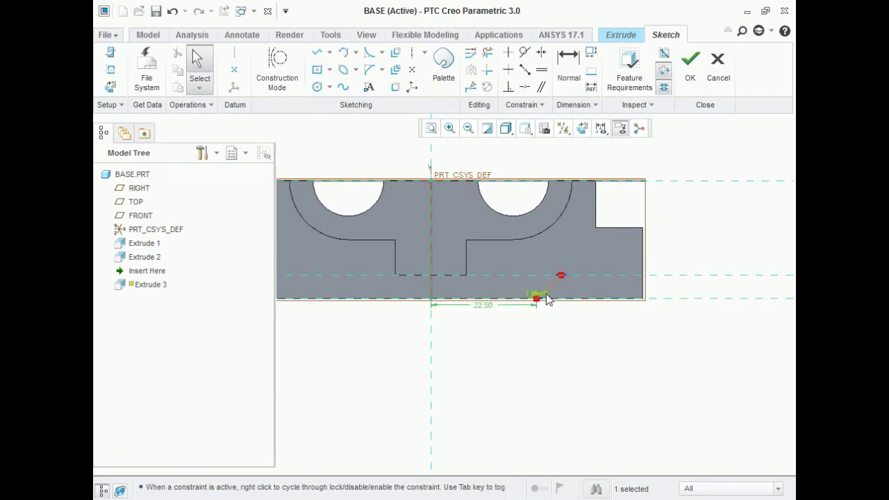
click(569, 64)
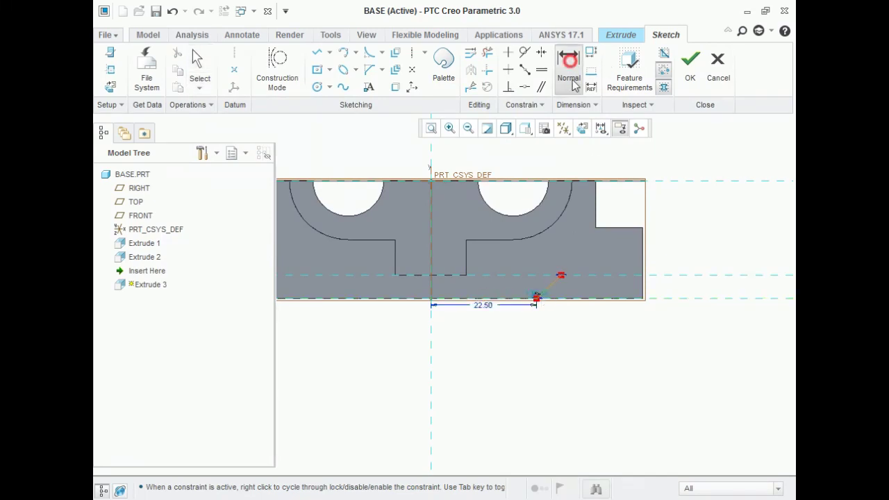
click(561, 277)
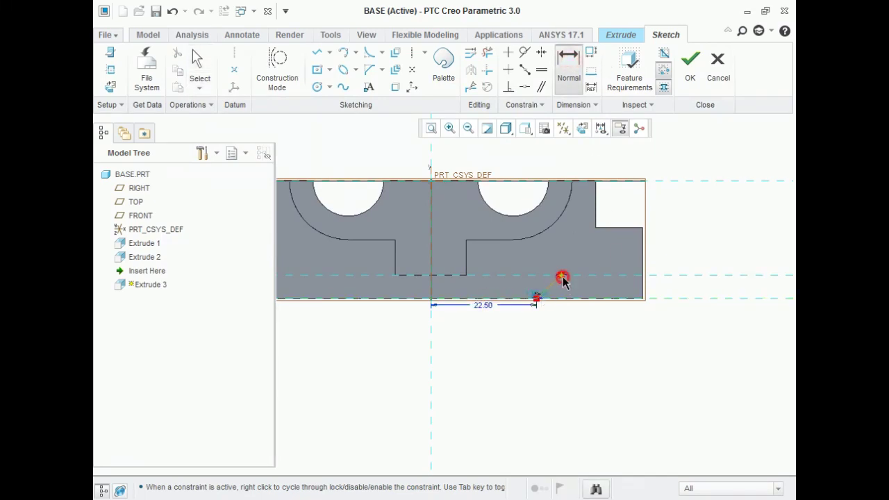
middle_click(551, 346)
text(5)
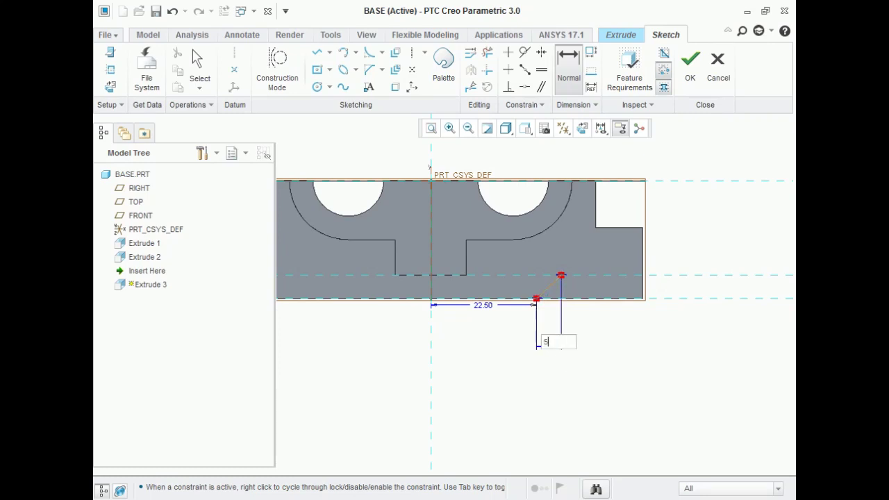
key(Return)
Step: Add a vertical centerline along the middle reference and mirror the slanted line about it
click(412, 53)
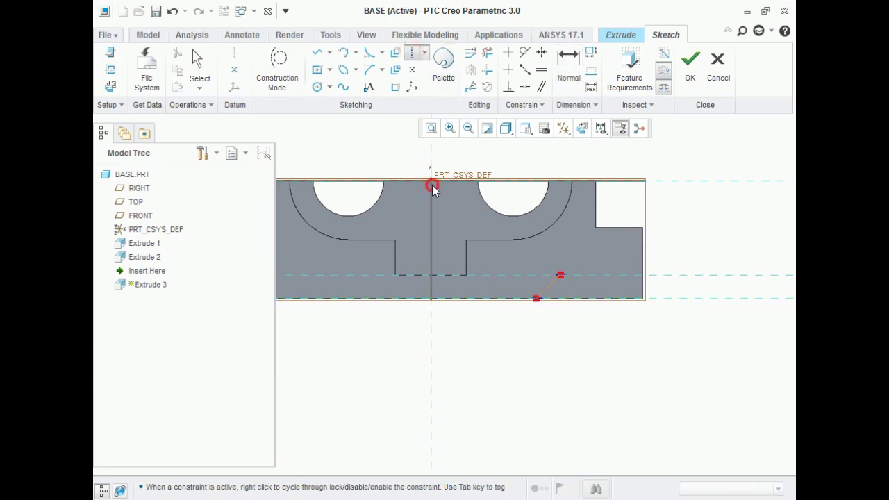
click(432, 186)
click(432, 244)
middle_click(707, 306)
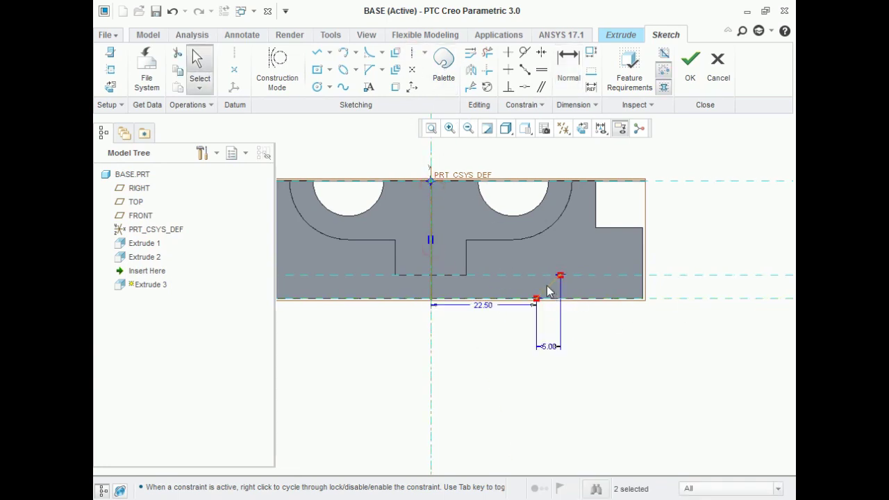
click(472, 69)
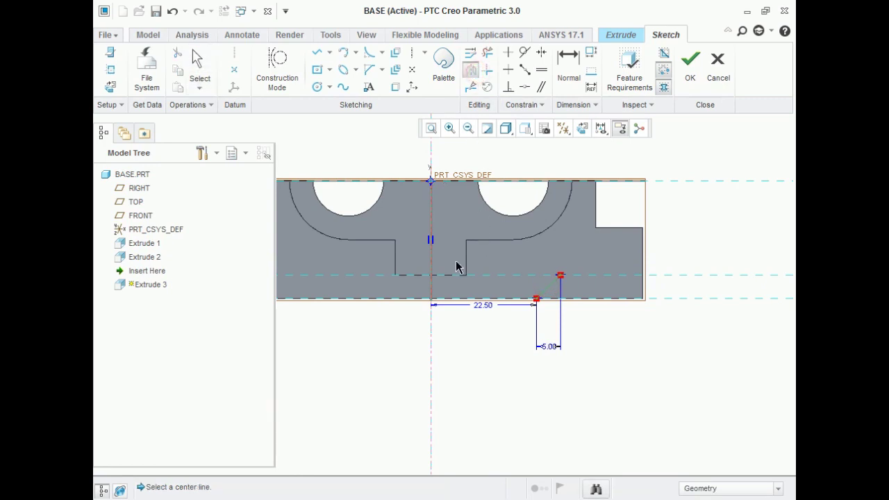
click(430, 258)
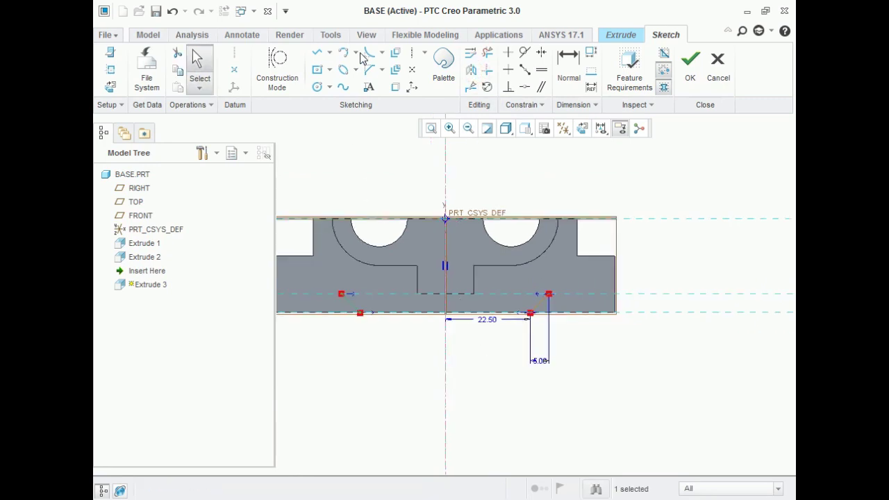
Step: Close the dovetail profile with horizontal lines joining the lower and upper ends of the slanted lines, and finish the sketch
click(317, 53)
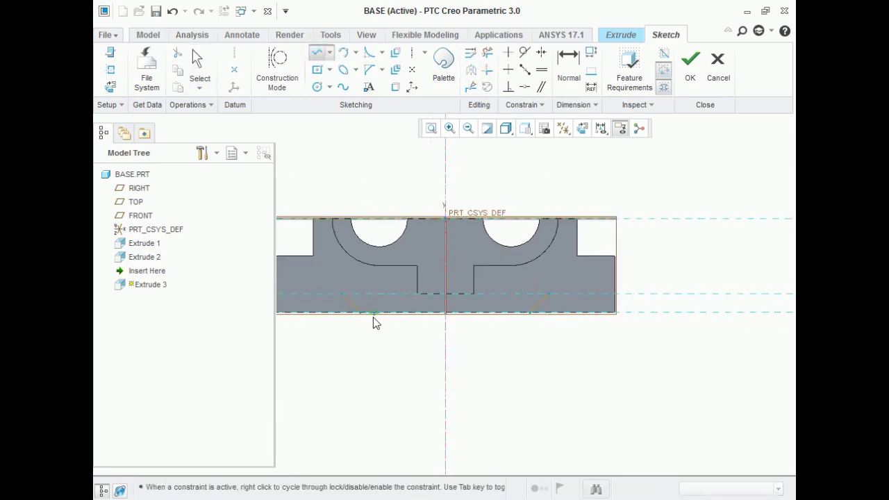
click(532, 313)
middle_click(517, 354)
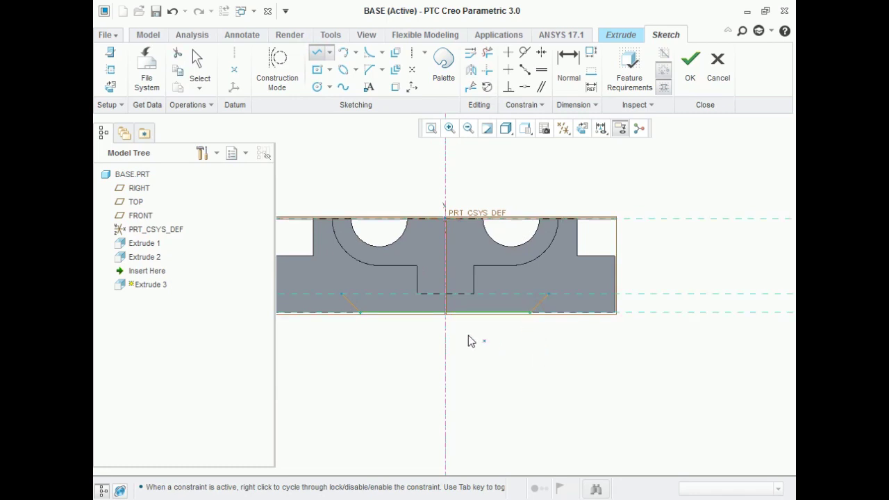
click(341, 294)
click(549, 294)
middle_click(694, 239)
middle_click(665, 188)
click(690, 66)
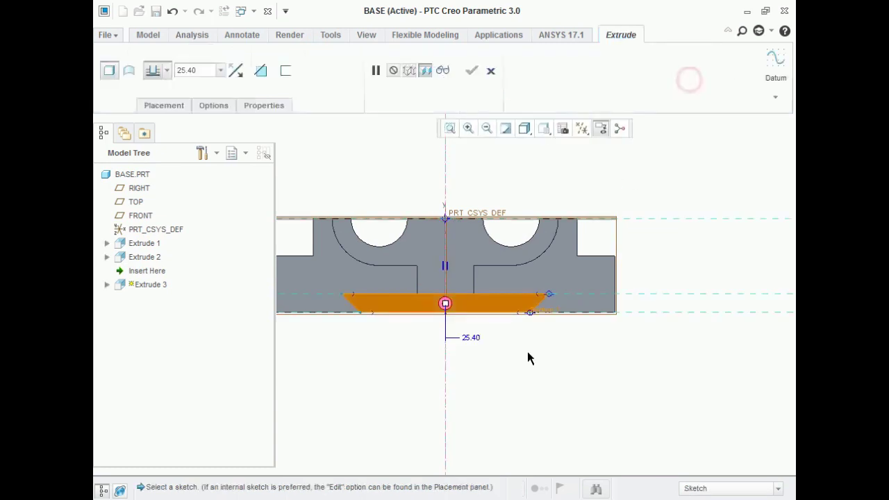
Step: Extrude the dovetail profile as a material-removing cut into the block with Through All depth, and complete the feature
click(235, 70)
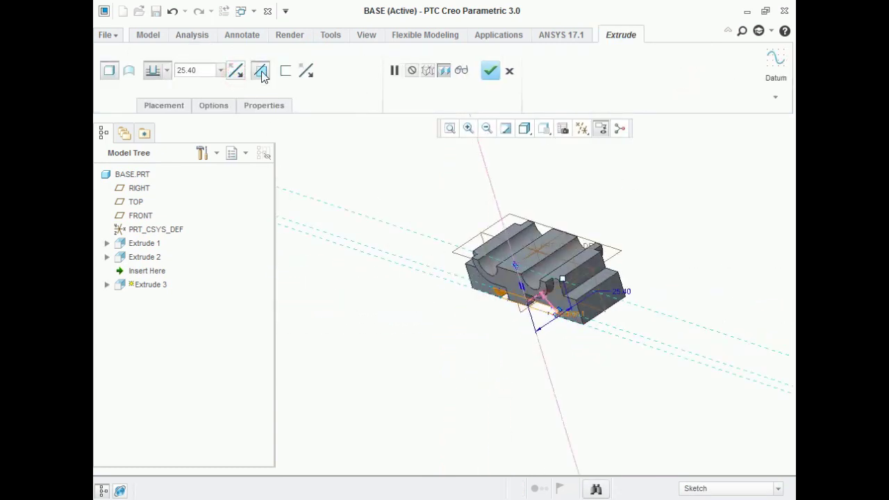
click(167, 70)
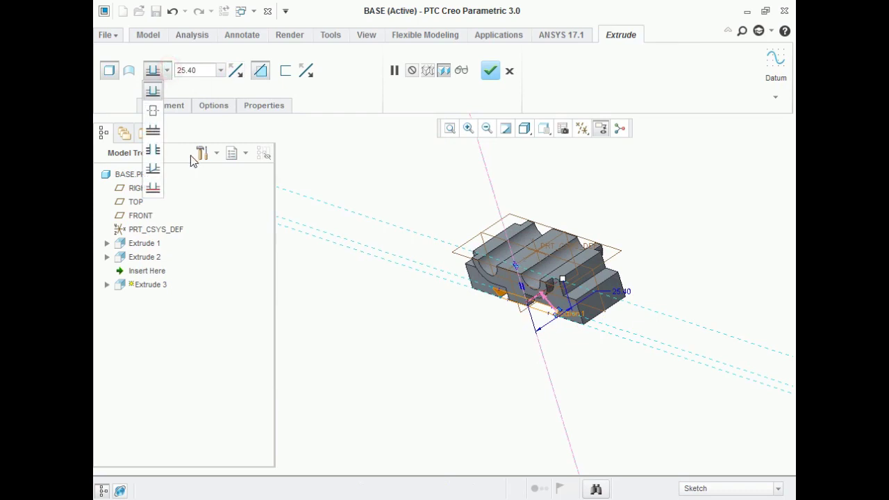
click(154, 150)
scroll(464, 268, up, 2)
middle_drag(464, 268, 490, 222)
click(490, 70)
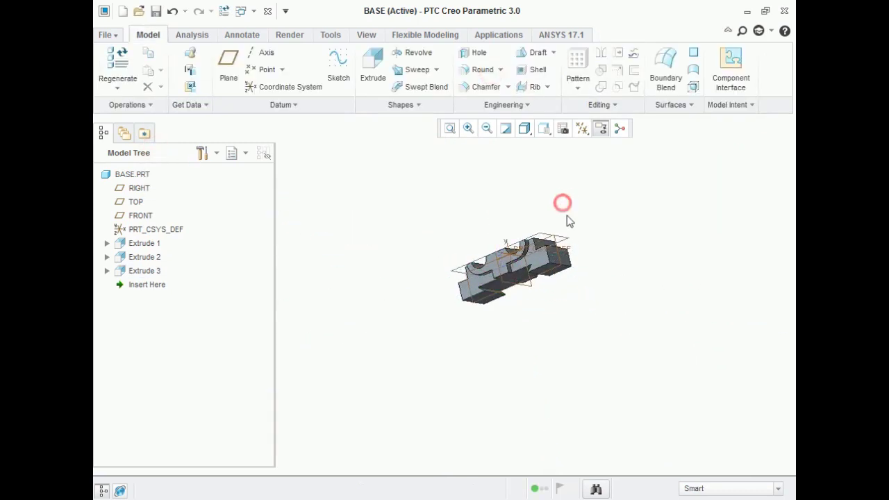
middle_drag(566, 215, 556, 315)
Step: Examine the Base top view in the reference drawing for the layout and spacing of the six holes
key(alt+Tab)
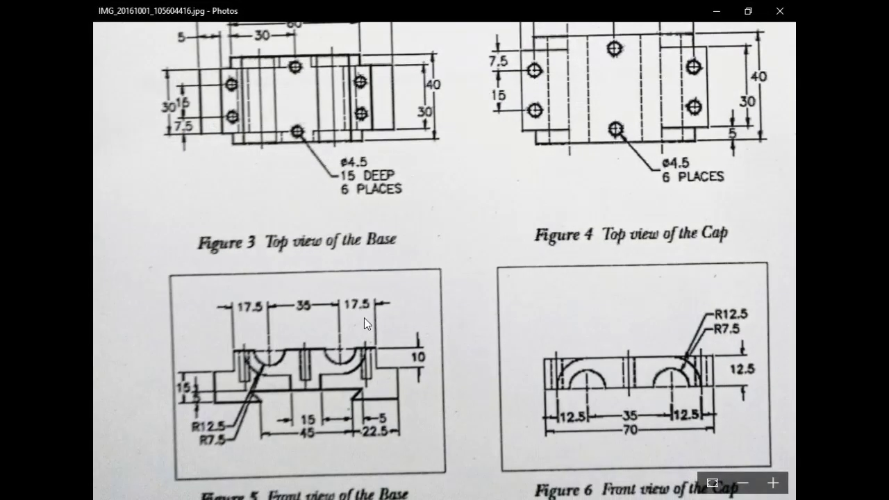
scroll(349, 291, up, 1)
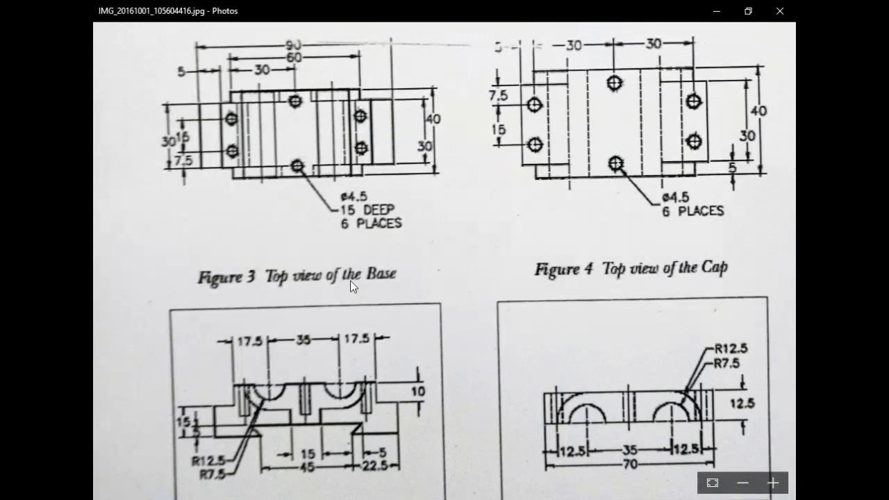
scroll(350, 280, down, 1)
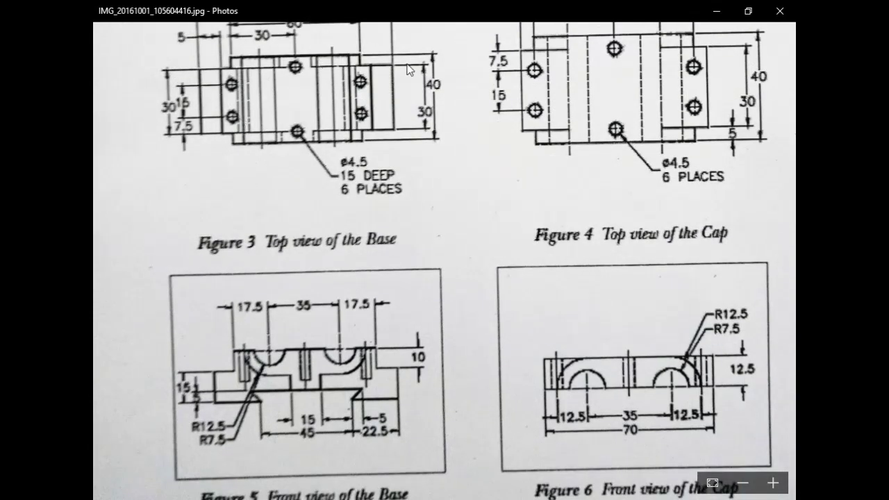
scroll(300, 209, up, 2)
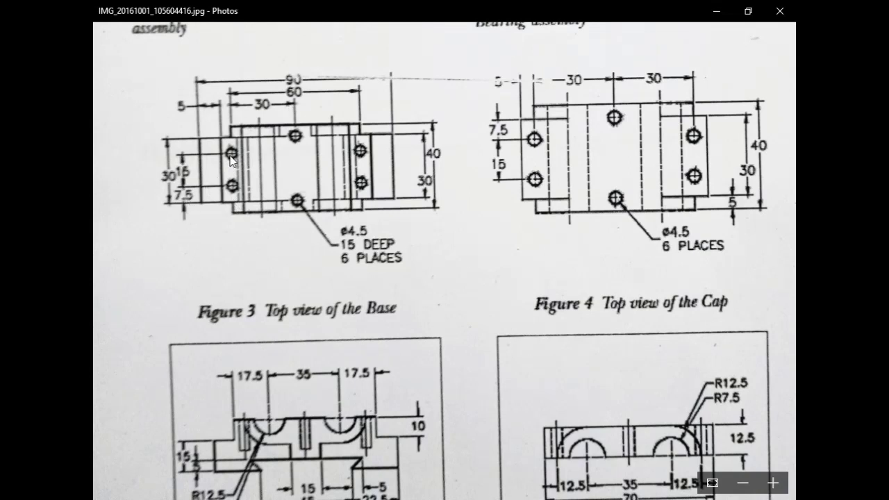
click(716, 11)
Step: Start a hole on the narrow flat strip of the grooved face beside the block's first semicircular groove
scroll(476, 217, down, 5)
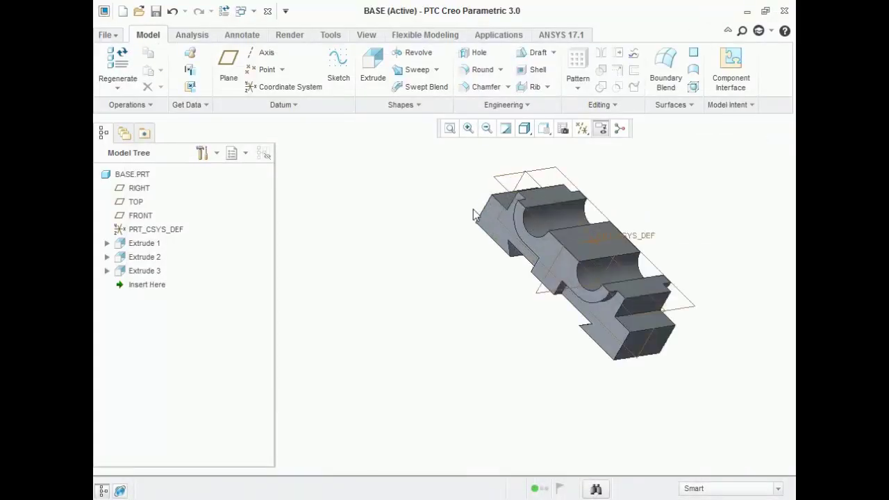
scroll(448, 217, up, 4)
middle_drag(425, 209, 453, 182)
scroll(477, 259, up, 3)
scroll(474, 244, down, 5)
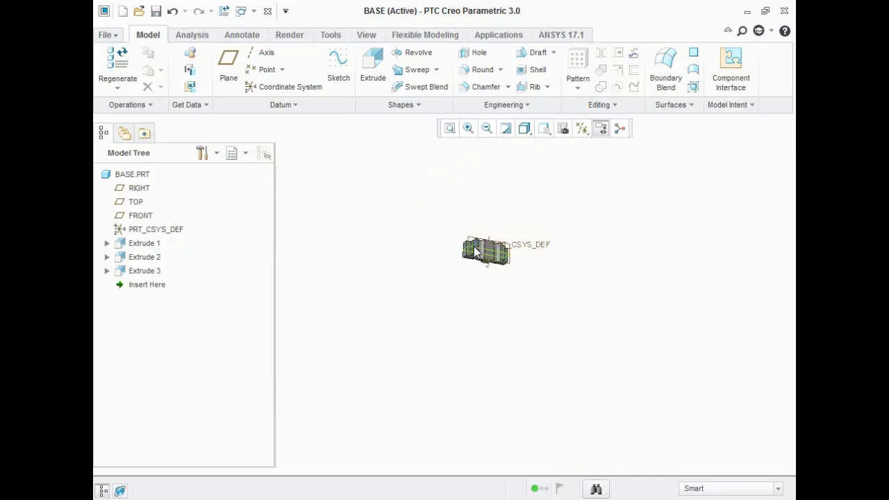
scroll(484, 221, up, 3)
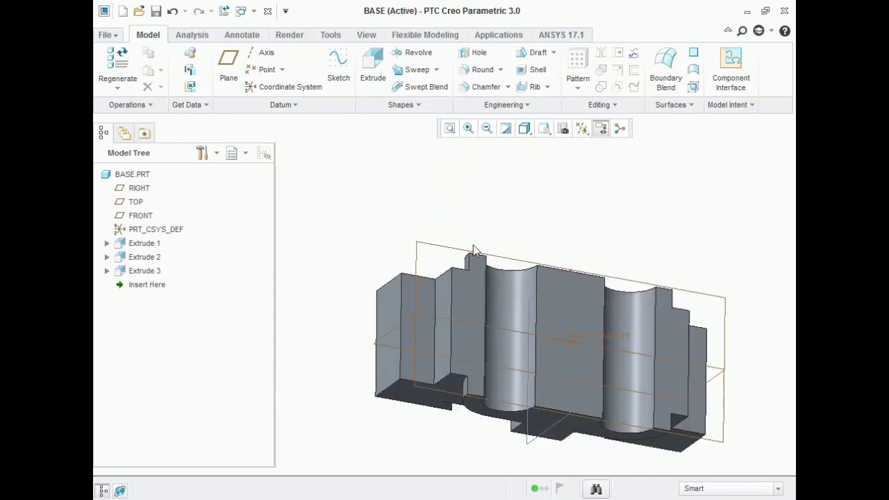
click(478, 52)
click(471, 287)
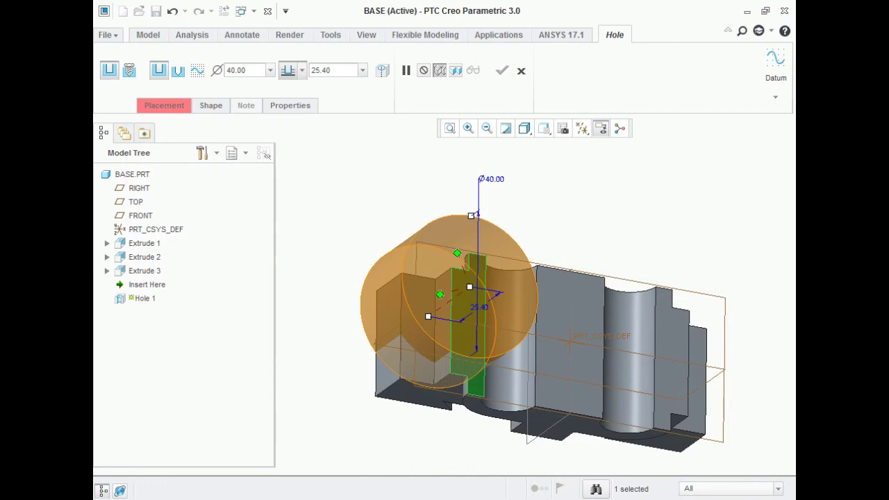
Step: Set the hole's diameter to 4.5 and its depth to 15, following the Base top view in the reference drawing
key(alt+Tab)
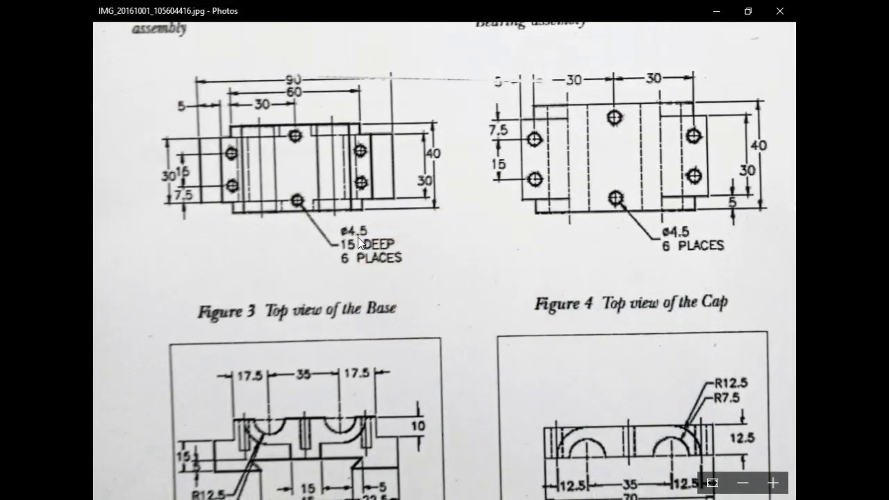
click(717, 11)
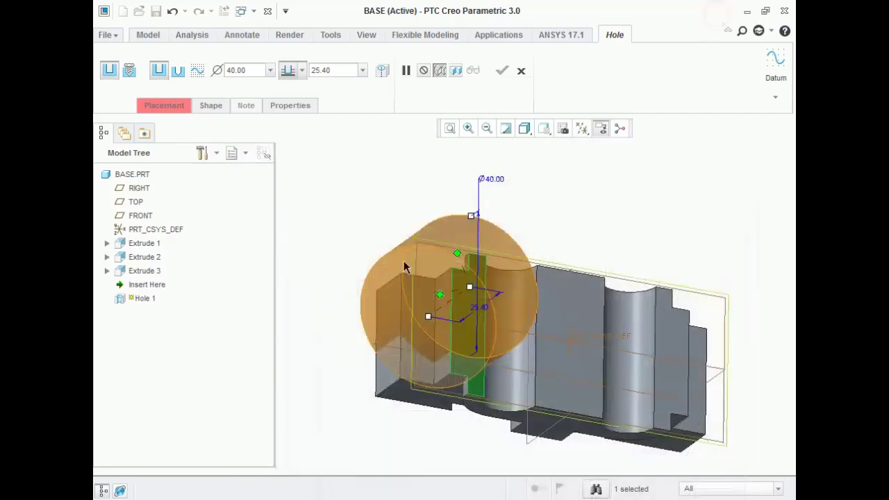
double_click(238, 71)
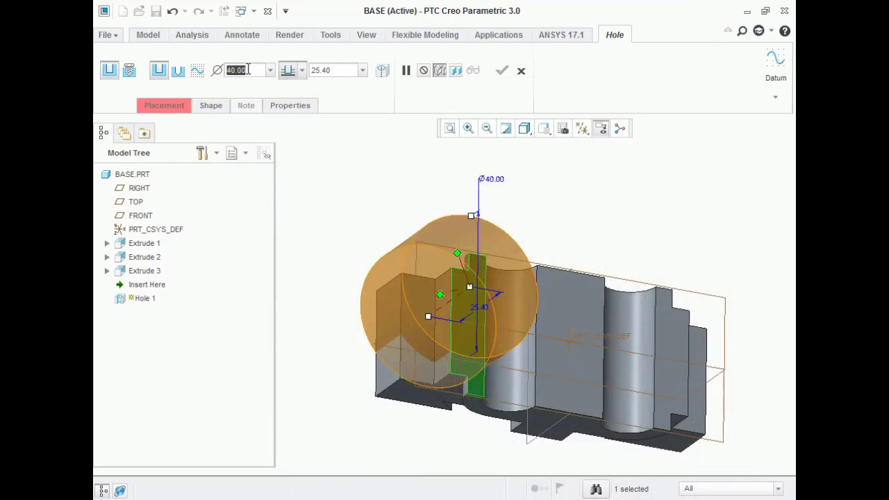
text(4.5)
key(Return)
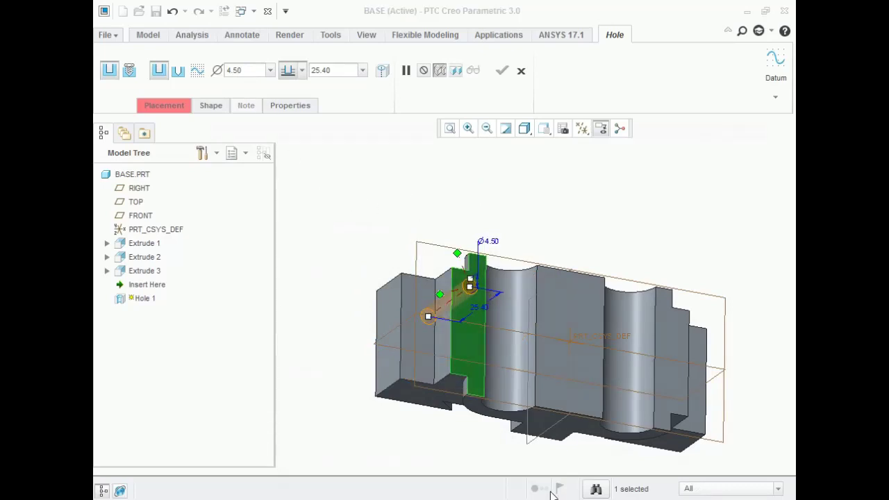
key(alt+Tab)
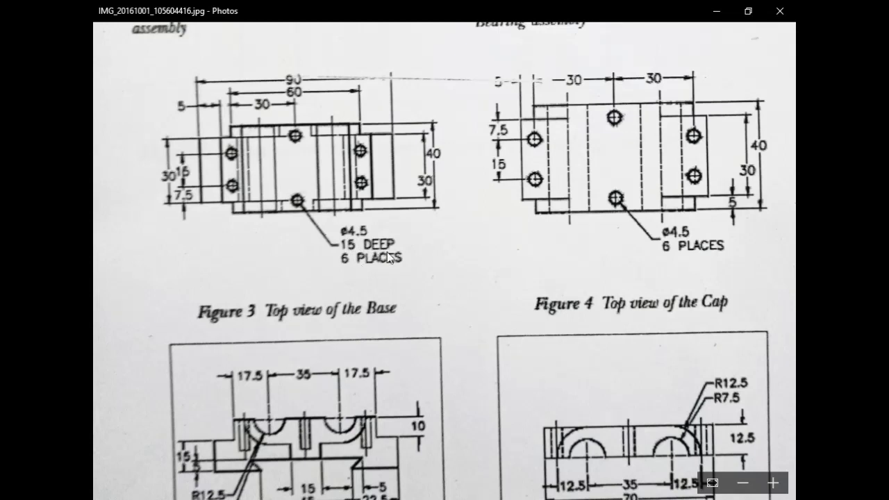
click(715, 11)
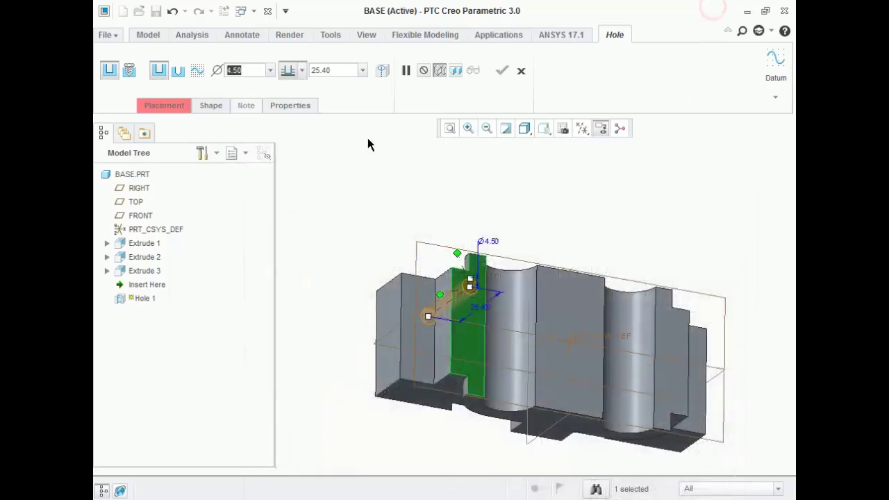
double_click(320, 70)
text(15)
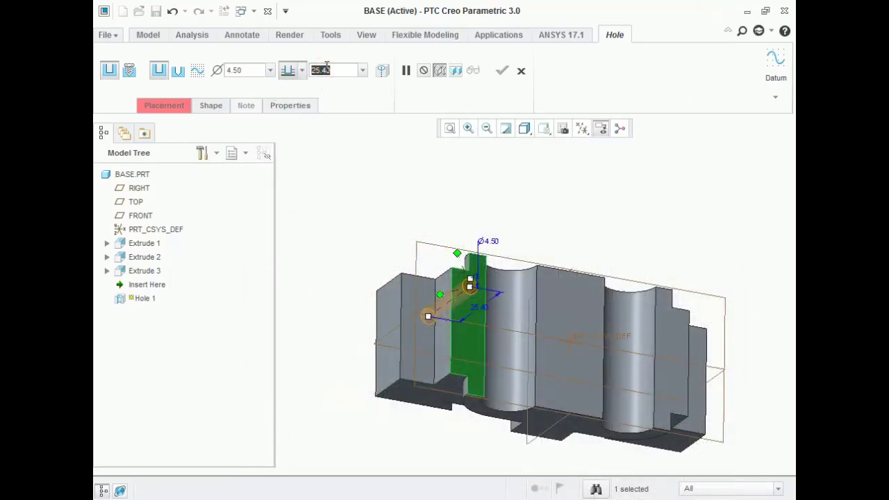
key(Return)
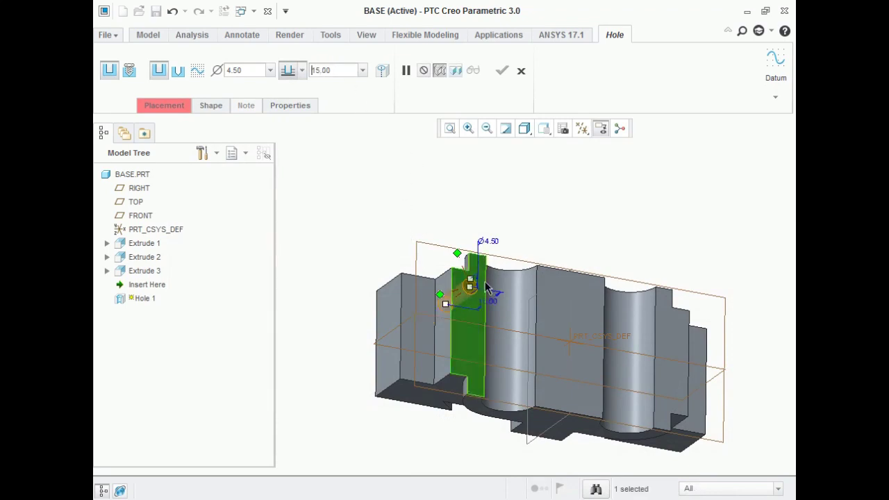
Step: Reposition one of the hole's offset reference handles and check the hole spacing in the Base top view
middle_drag(408, 235, 470, 264)
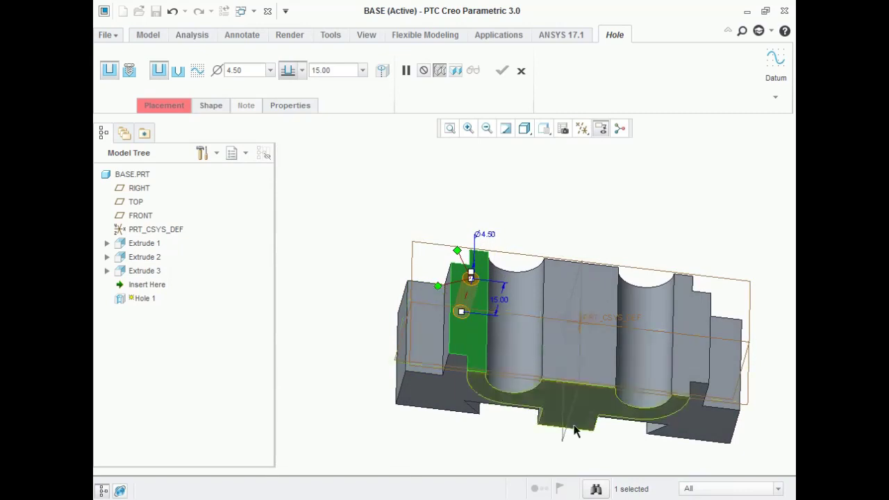
key(alt+Tab)
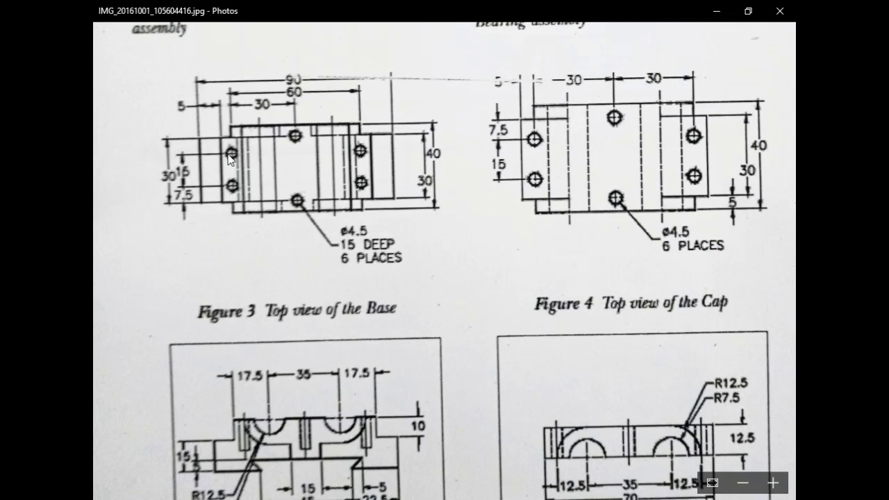
click(716, 12)
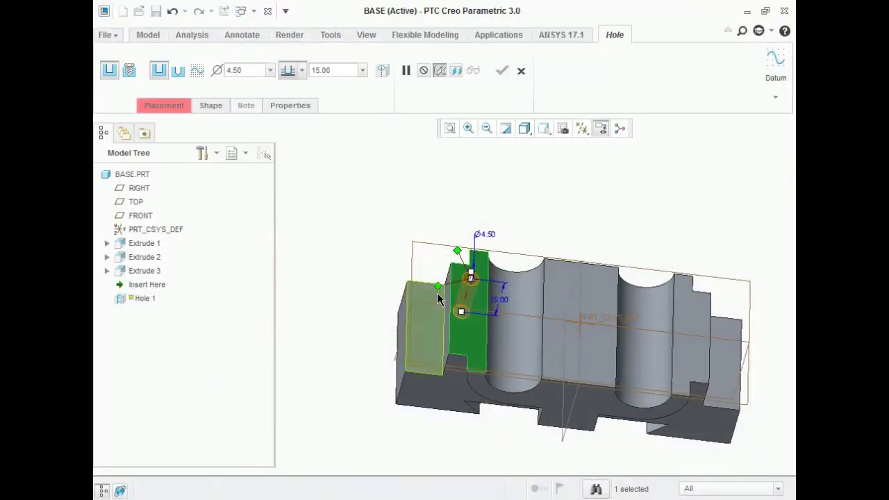
mouse_move(457, 250)
mouse_down()
mouse_move(518, 267)
mouse_move(509, 288)
mouse_move(524, 218)
mouse_move(446, 218)
mouse_move(462, 216)
mouse_up()
click(565, 497)
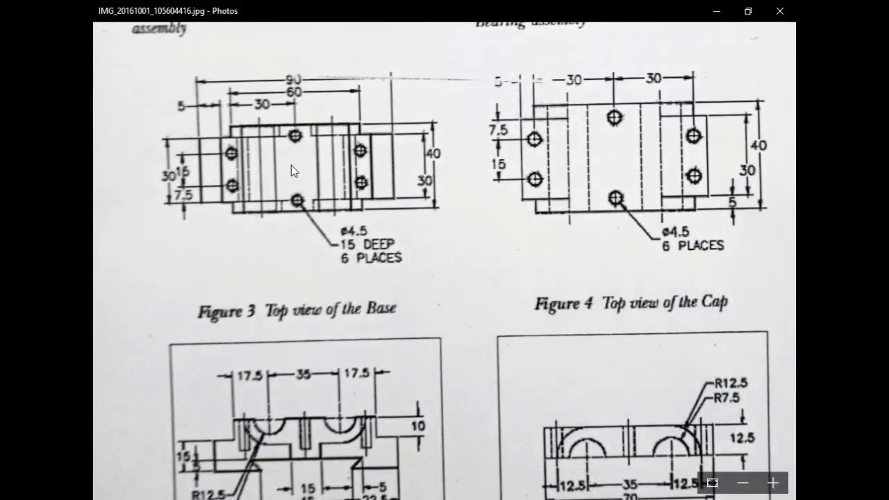
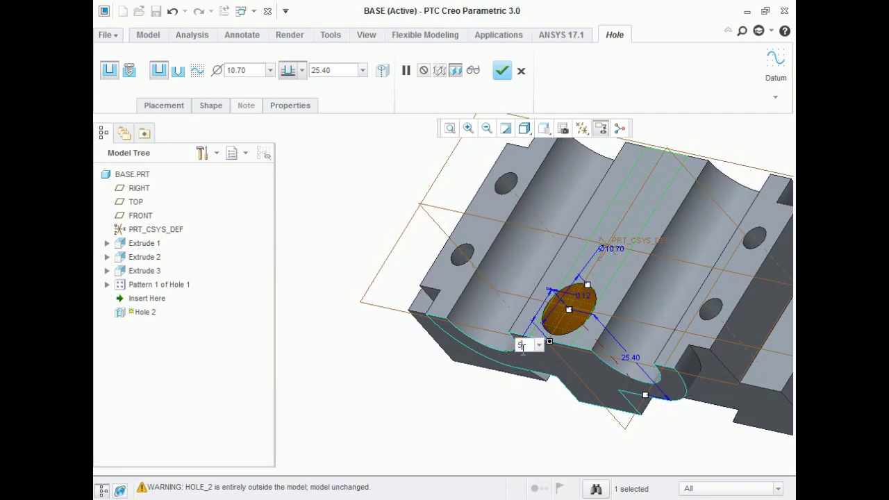
Step: Set the diameter of the hole on the central raised strip to 4.5 and its depth to 15, and complete the hole
click(251, 71)
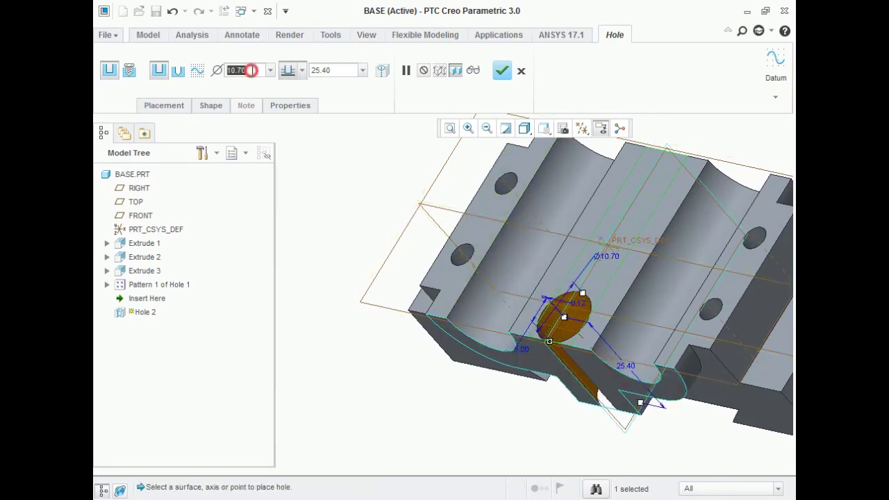
text(4)
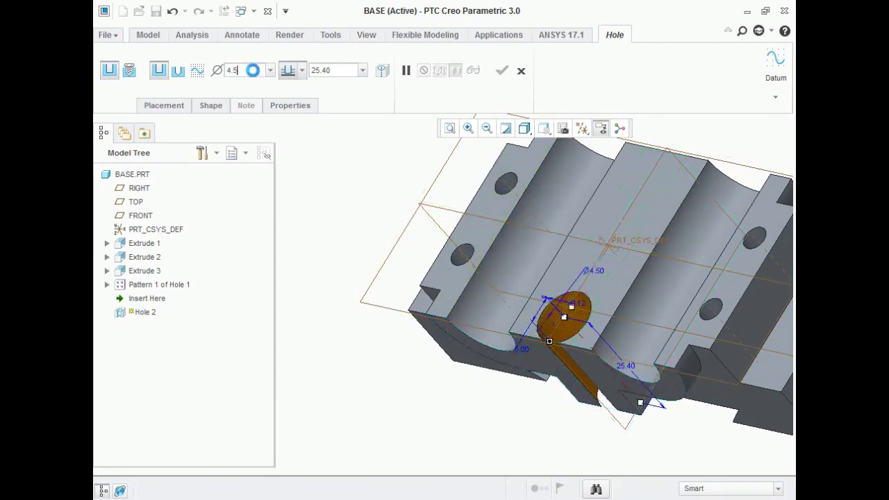
text(.5)
key(Return)
double_click(333, 70)
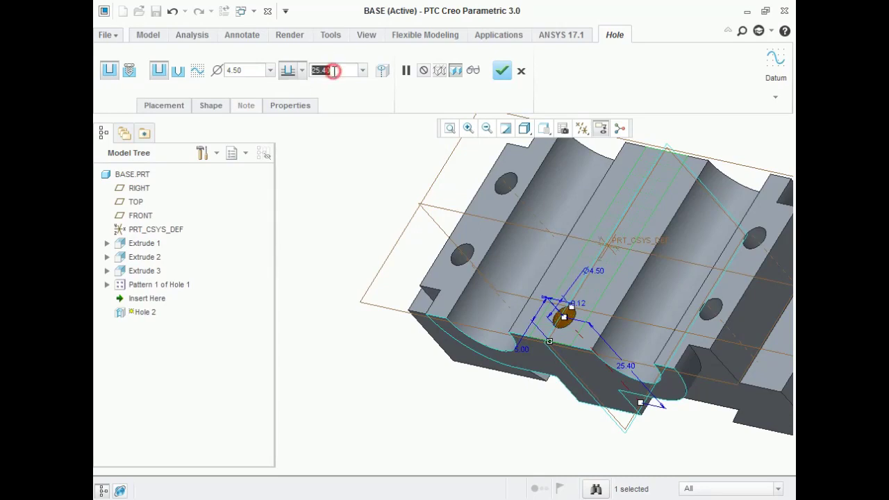
text(15)
key(Return)
middle_drag(436, 263, 521, 221)
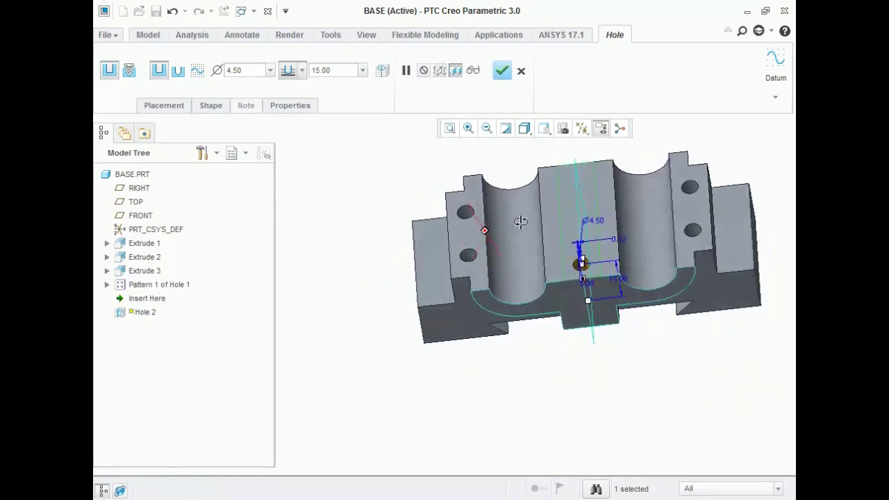
click(503, 72)
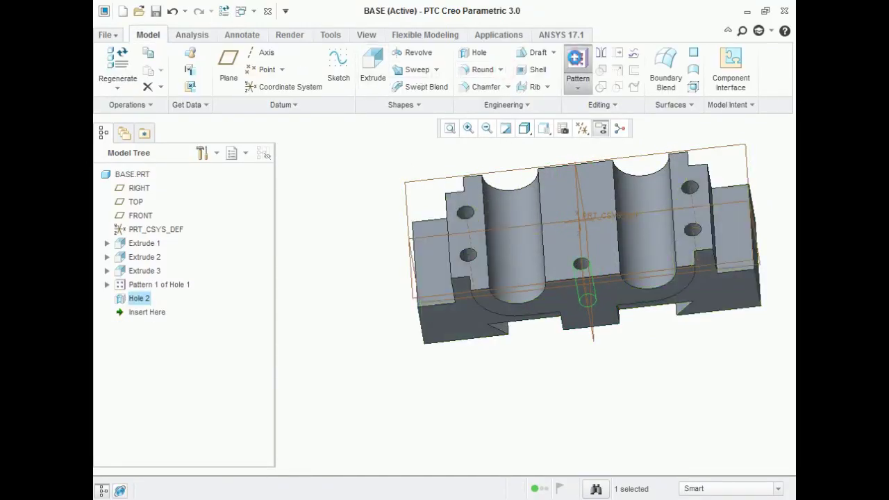
Step: Start a Direction pattern of the central strip's hole along the strip's long edge, with the direction flipped towards the block's far end
click(577, 63)
click(151, 70)
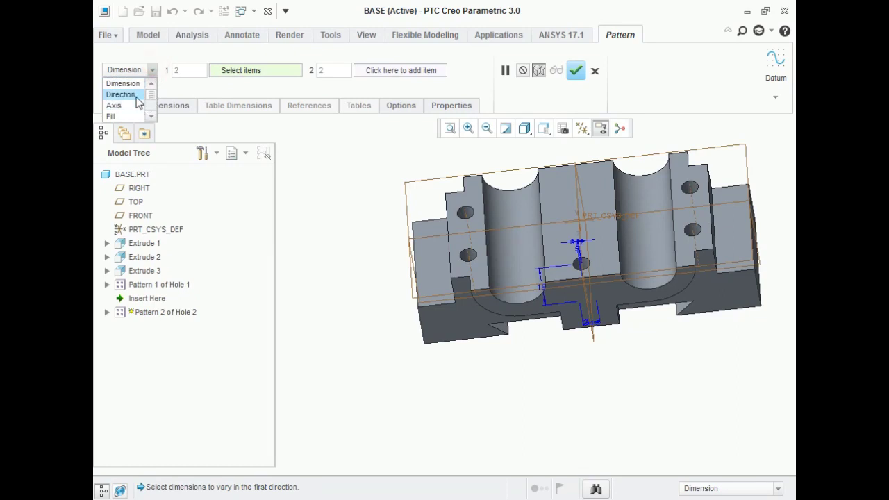
click(134, 94)
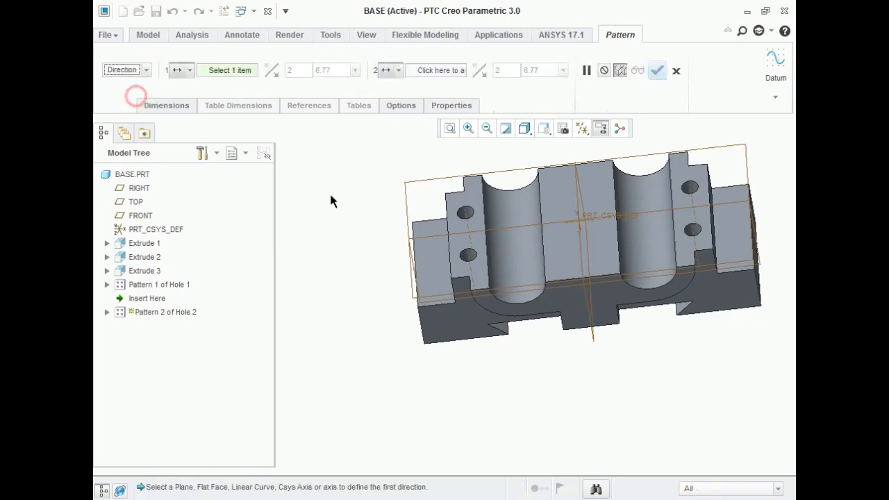
click(540, 203)
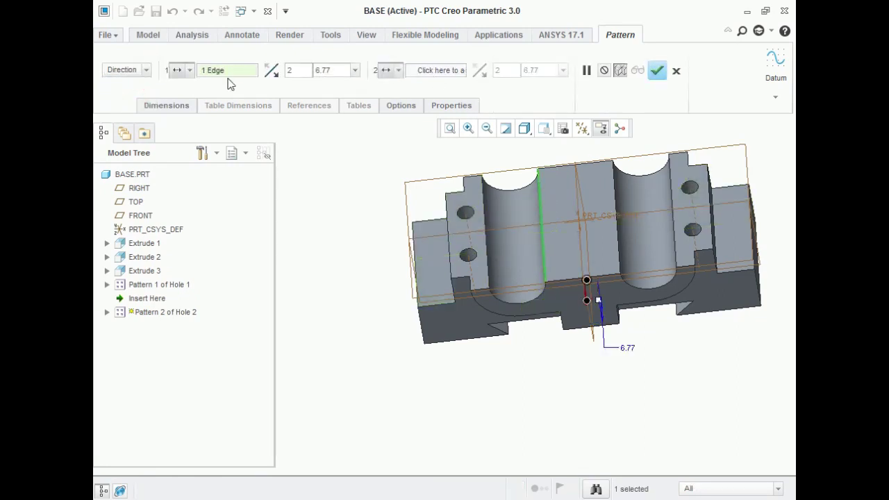
click(271, 70)
Step: Set the pattern spacing to 30 with two members, checking it against the drawing, and complete the pattern
key(alt+Tab)
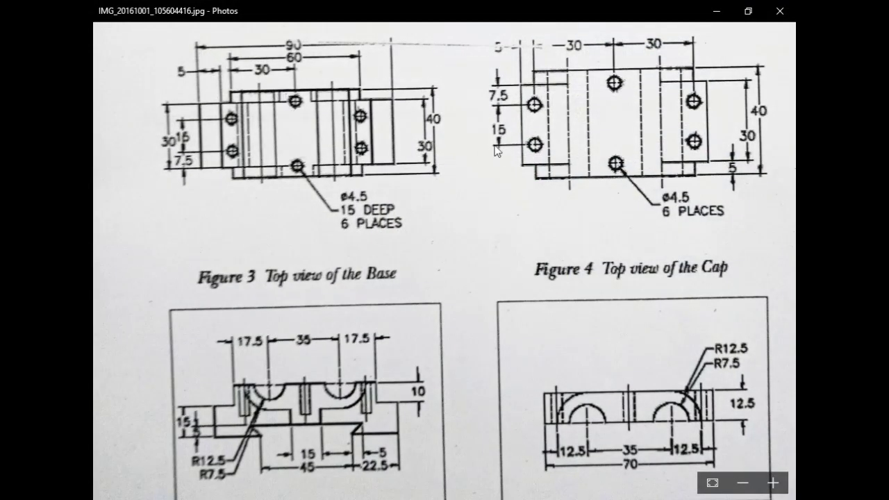
click(710, 17)
double_click(332, 70)
text(30)
key(Return)
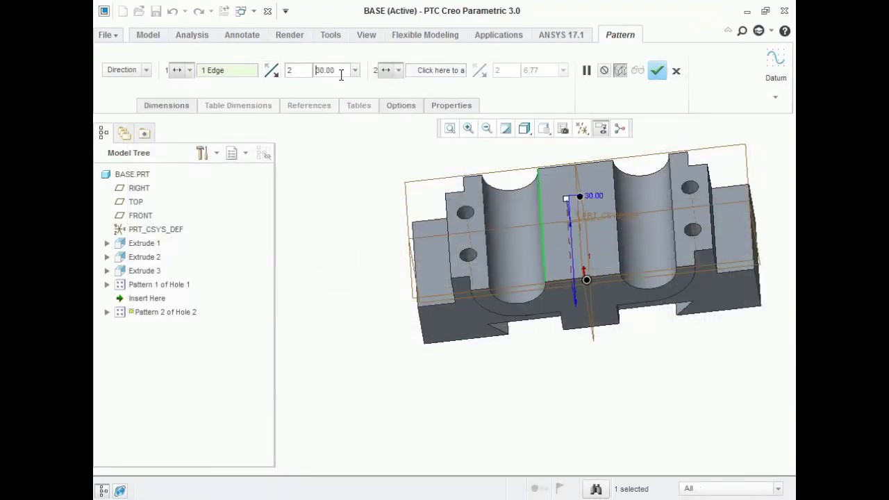
click(657, 70)
click(379, 384)
middle_drag(532, 343, 548, 319)
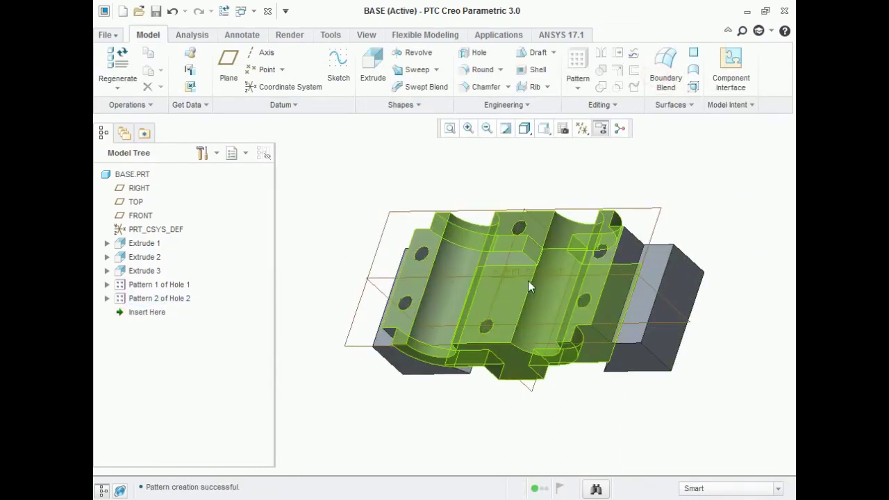
Step: Save the BASE part in the duoble bearing folder and close it after viewing the Cap views in the drawing
click(154, 12)
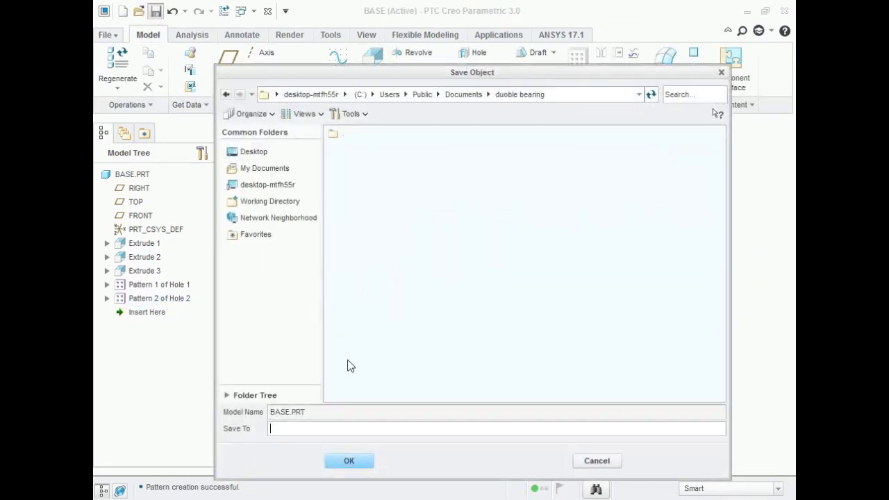
click(347, 461)
key(alt+Tab)
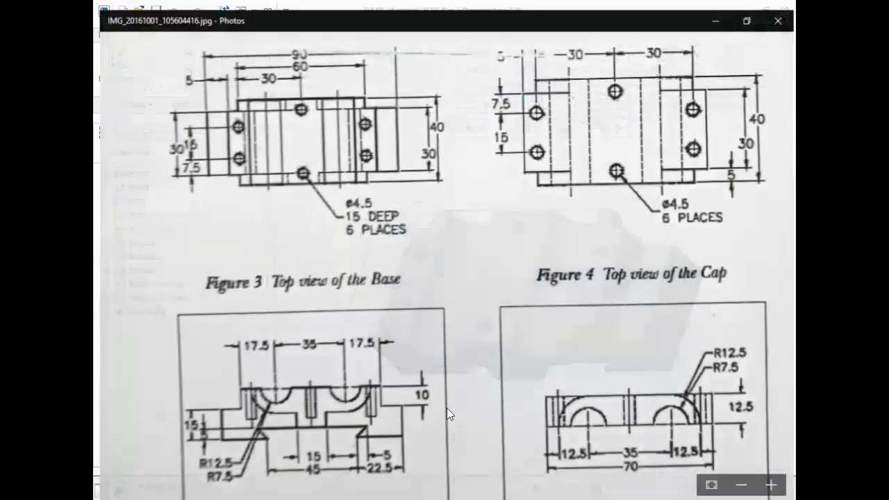
drag(430, 299, 413, 300)
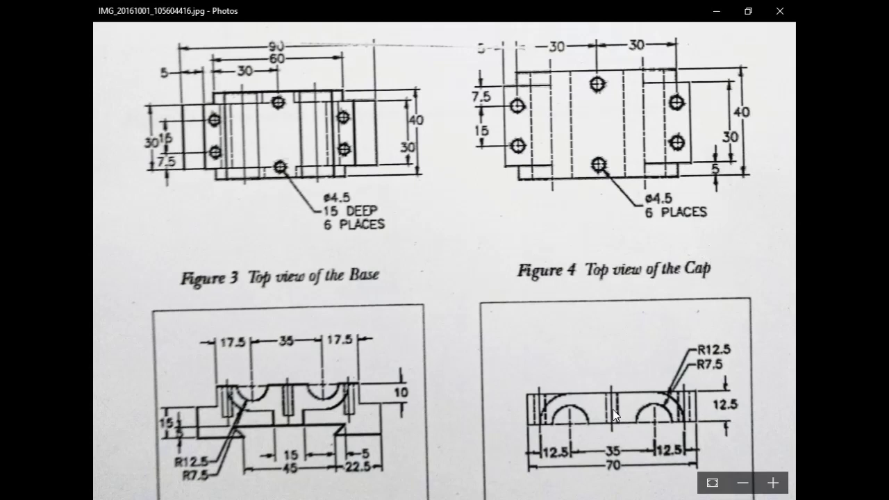
key(alt+Tab)
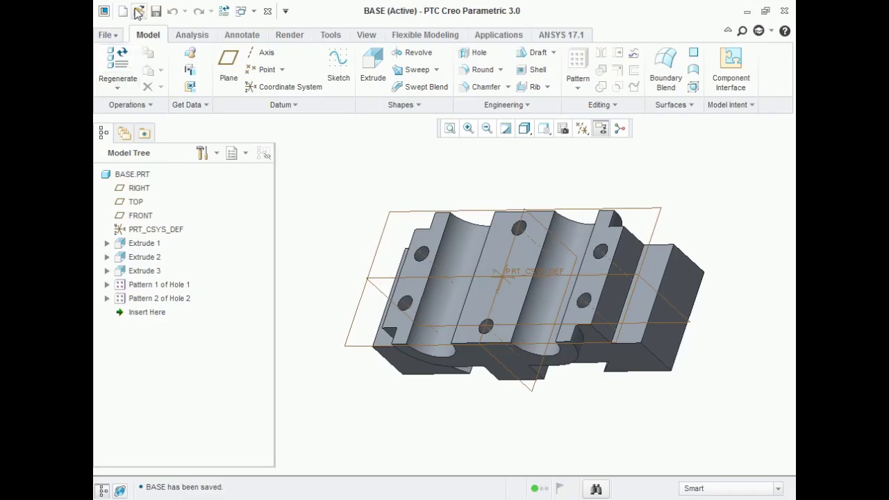
click(155, 11)
click(267, 11)
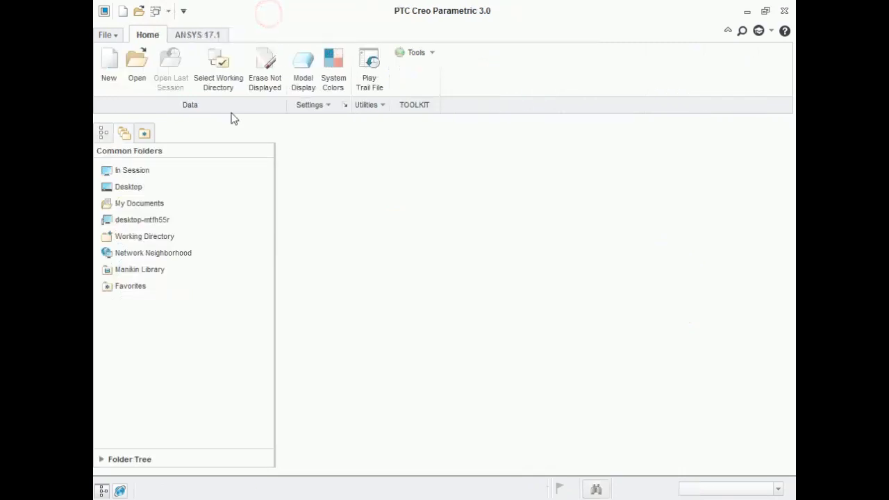
Step: Create a new solid part named cap from the mmns_part_solid template instead of the default template
click(110, 61)
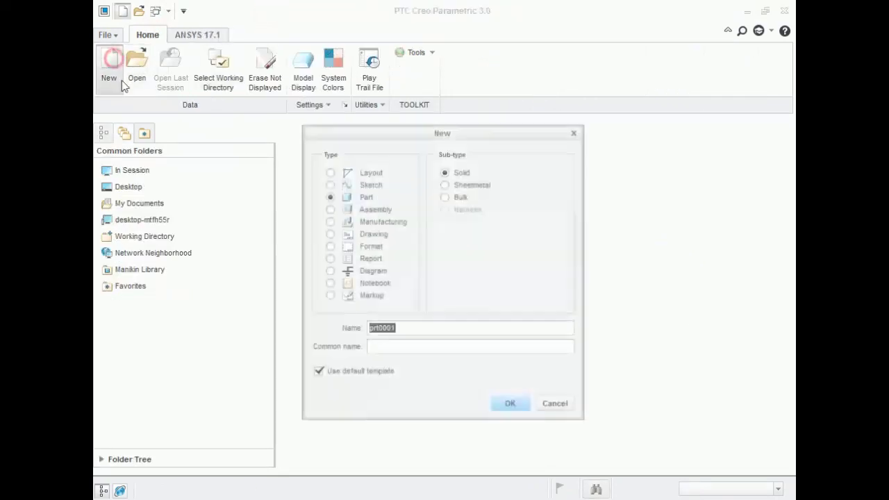
click(317, 373)
click(340, 330)
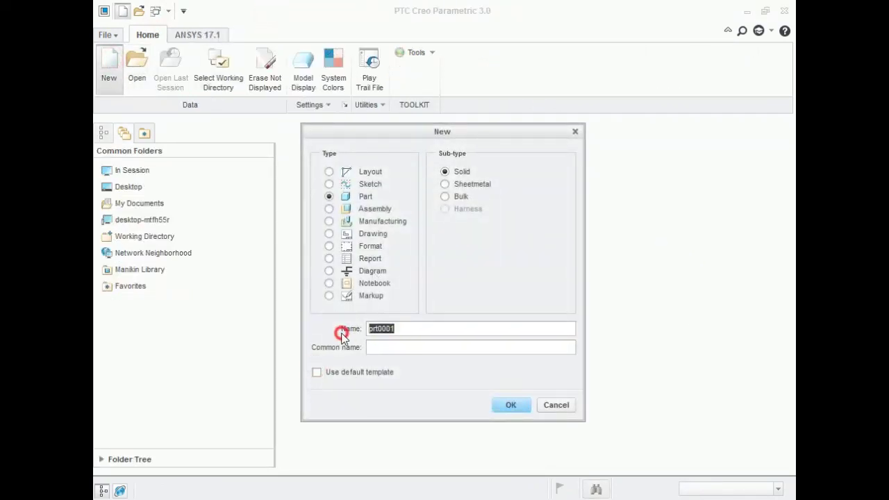
text(cap)
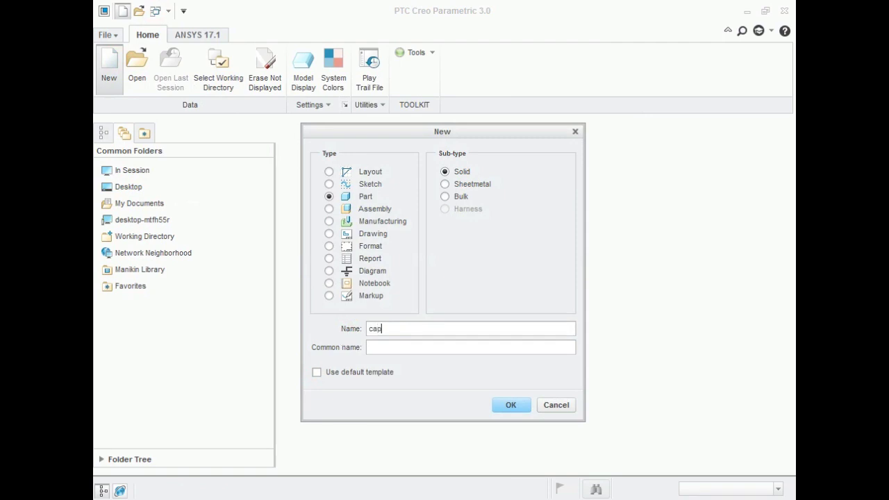
click(511, 404)
click(396, 211)
click(496, 383)
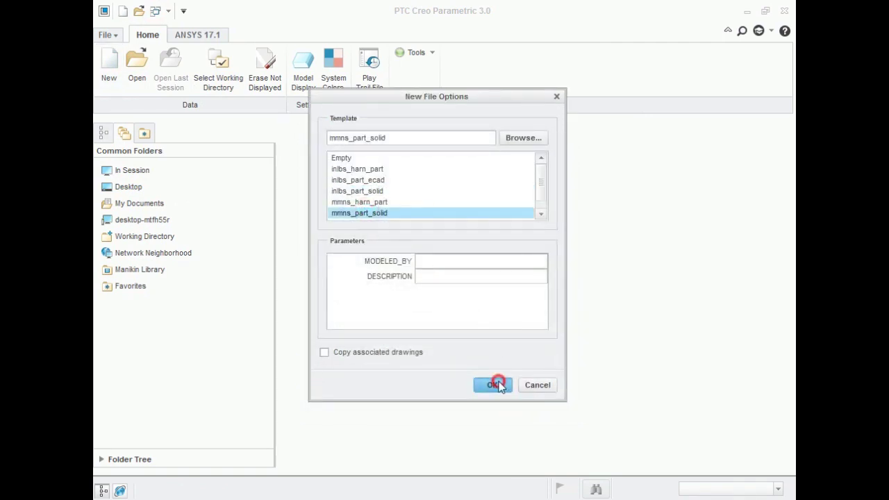
Step: Check the Cap views in the reference drawing and start an Extrude with its sketch on the FRONT plane
key(alt+Tab)
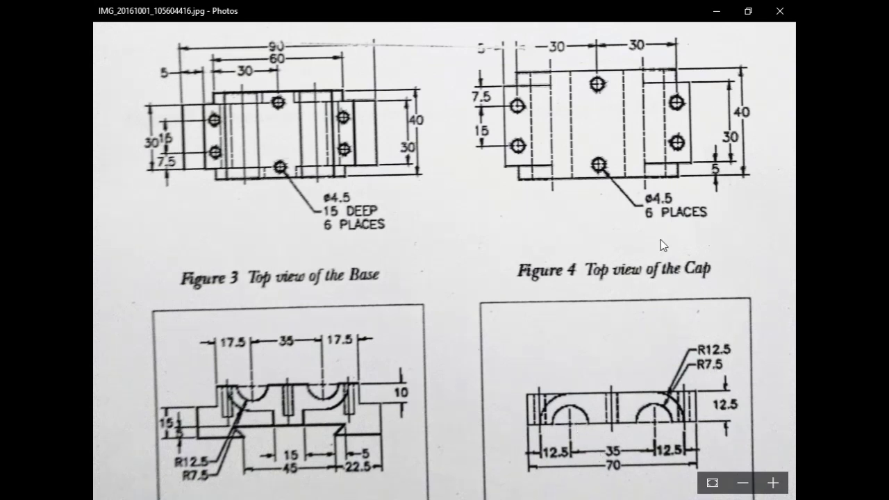
click(716, 11)
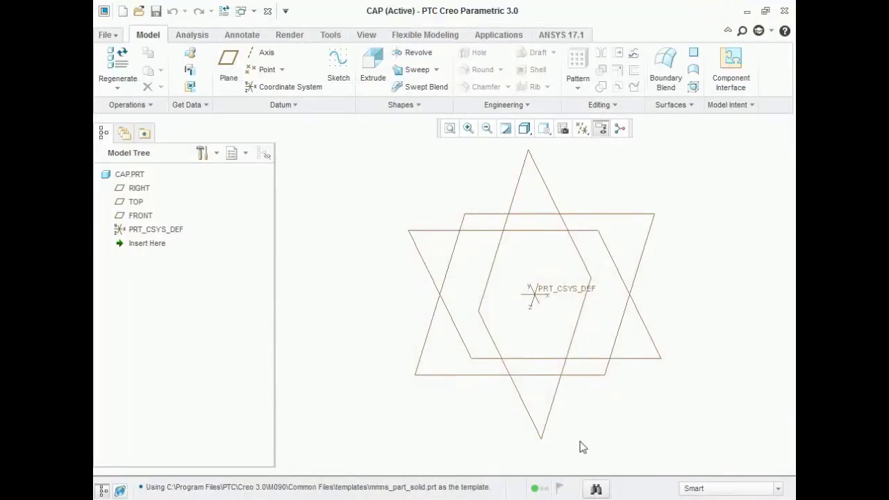
click(373, 70)
click(434, 229)
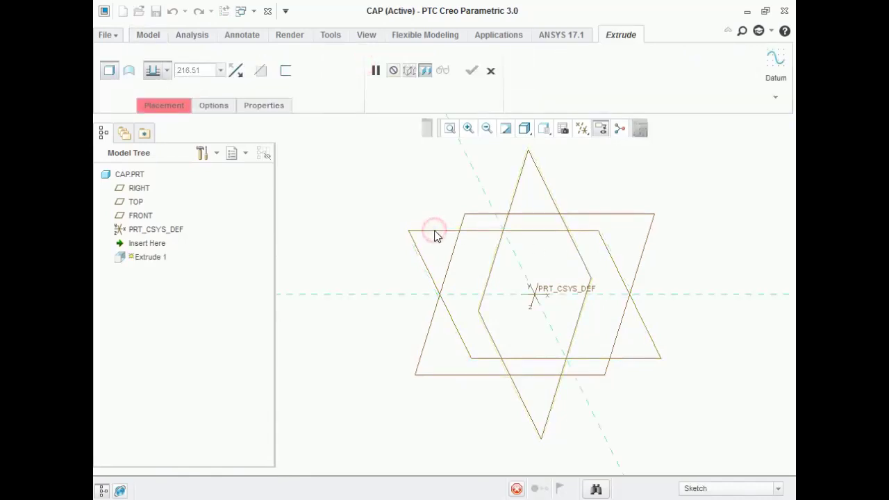
Step: Orient the sketch plane to face the screen and sketch two concentric circles, about 166 and 109 in diameter, on the horizontal reference about 182 left of the origin
click(582, 128)
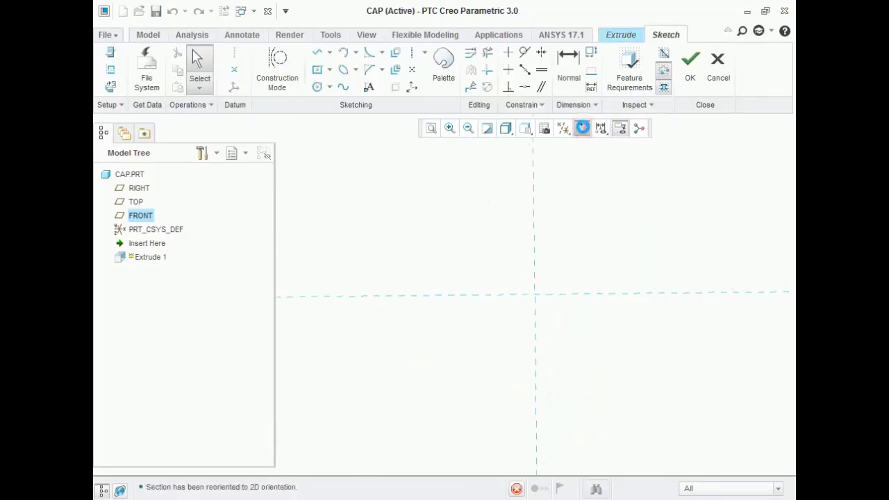
click(318, 88)
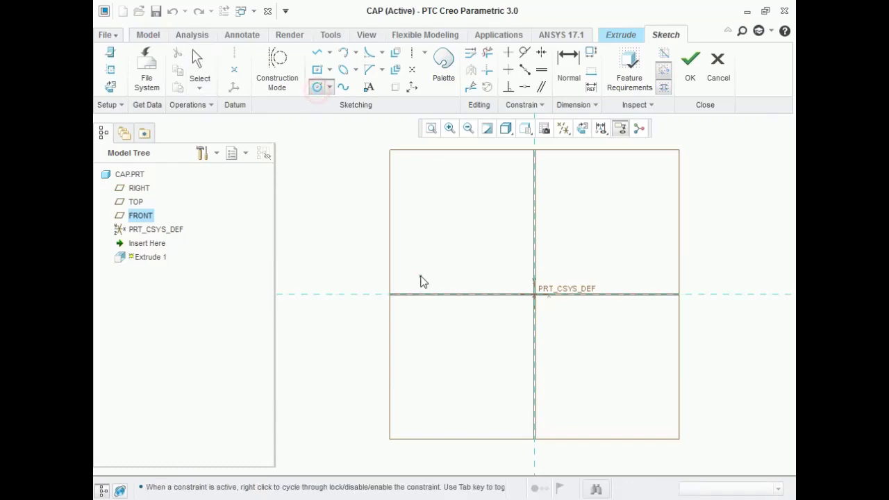
click(431, 294)
click(443, 249)
click(432, 294)
click(440, 264)
middle_click(470, 200)
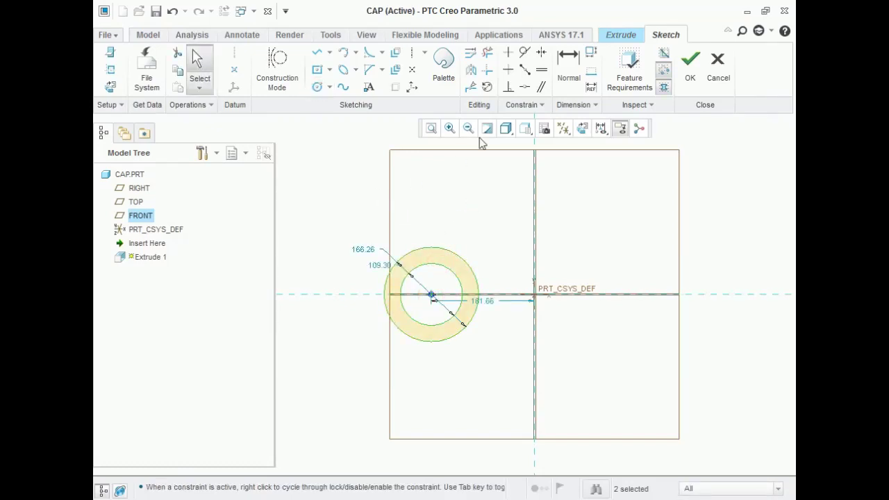
Step: Add a vertical centerline through the origin along the vertical reference
click(414, 53)
click(535, 183)
click(535, 218)
middle_click(442, 201)
drag(354, 207, 490, 364)
click(287, 331)
Step: Set the inner circle's diameter to 7.5*2 and the outer circle's diameter to 25
double_click(379, 265)
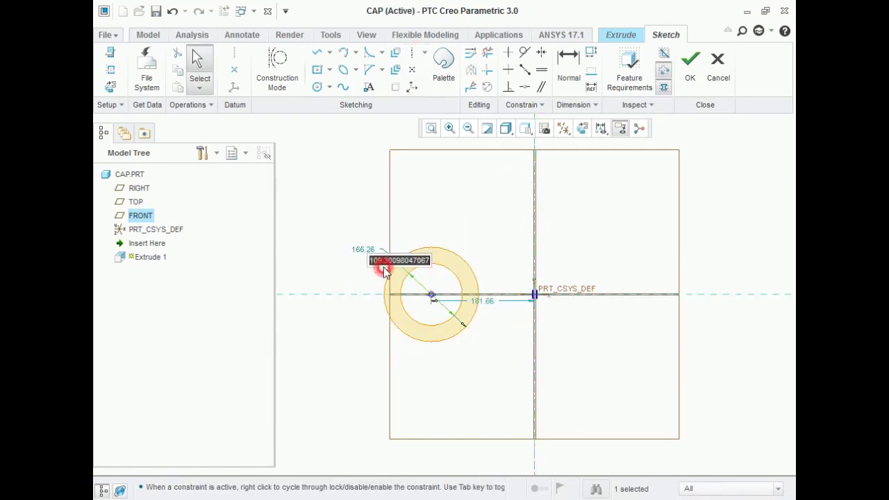
text(7.5)
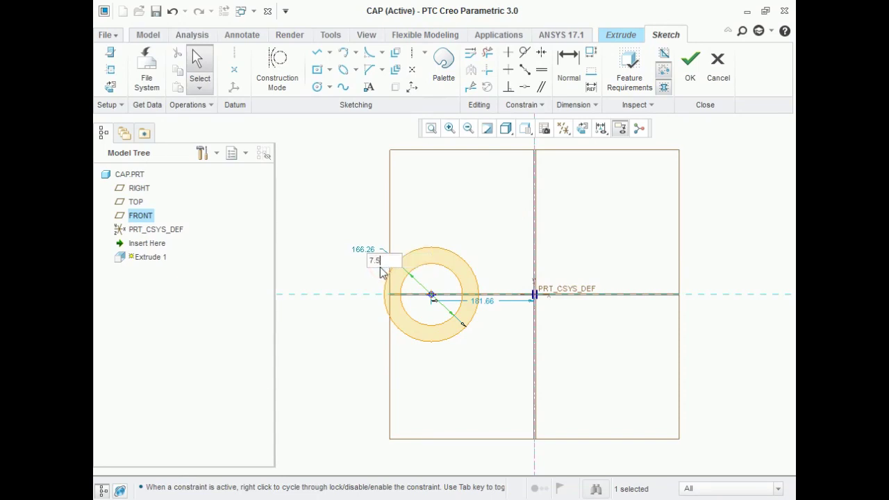
text(*2)
key(Return)
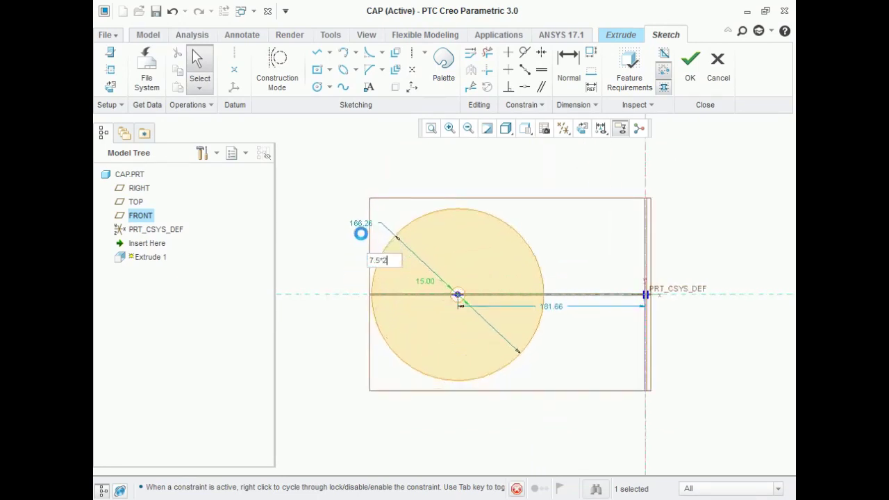
click(361, 211)
double_click(361, 211)
text(25)
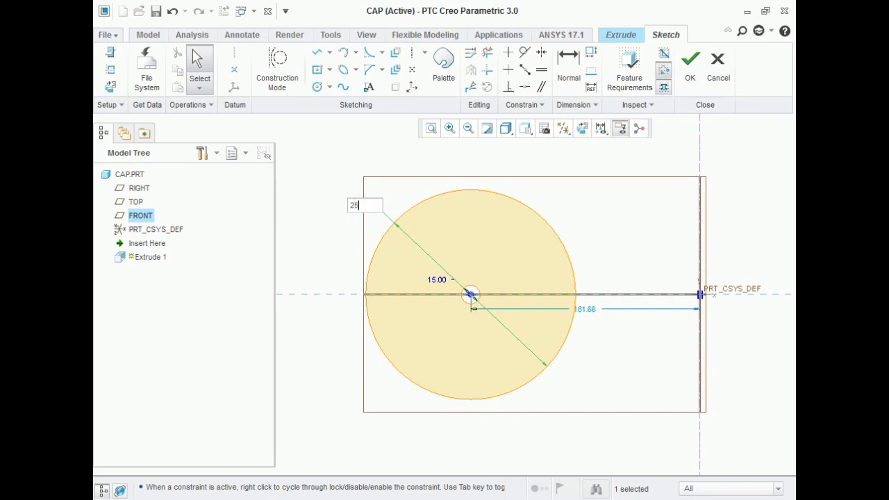
Step: Set the distance from the circles' centre to the vertical centerline to 35/2
double_click(546, 301)
text(35)
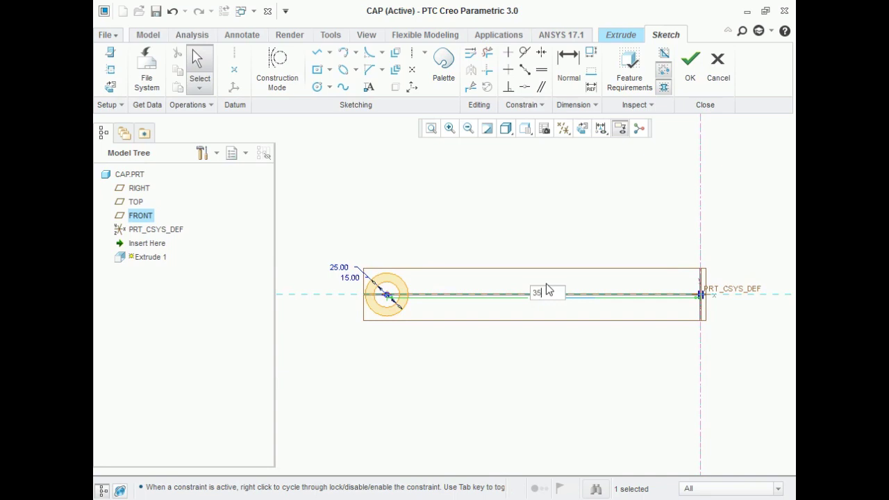
text(/2)
key(Return)
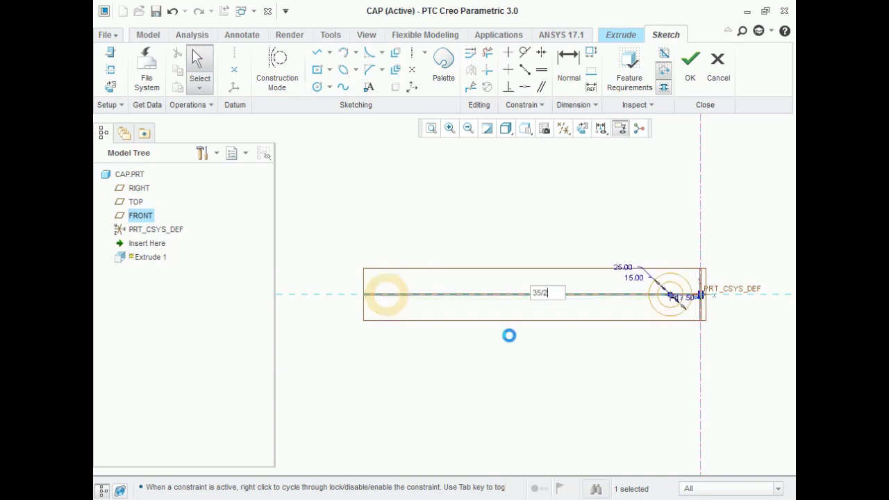
scroll(400, 341, up, 3)
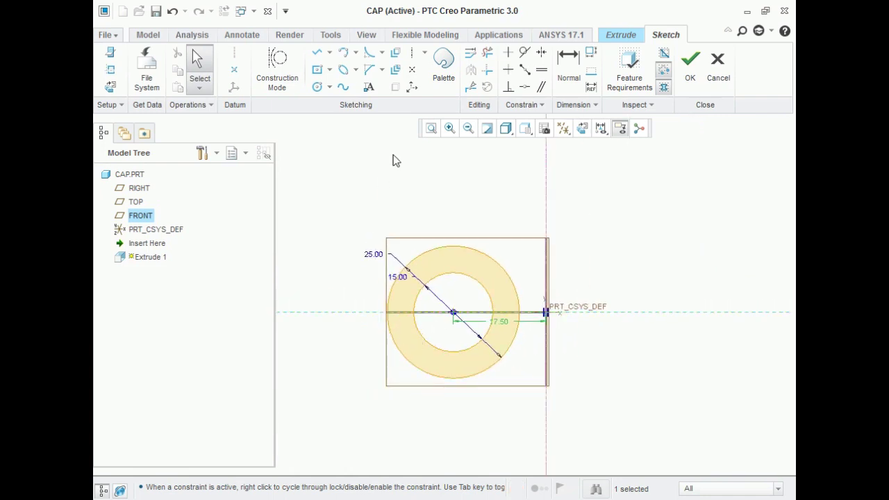
Step: Trim away the lower halves of both circles and mirror the remaining arcs about the vertical centerline
click(487, 52)
mouse_move(356, 347)
mouse_down()
mouse_move(450, 335)
mouse_move(518, 352)
mouse_up()
middle_click(410, 384)
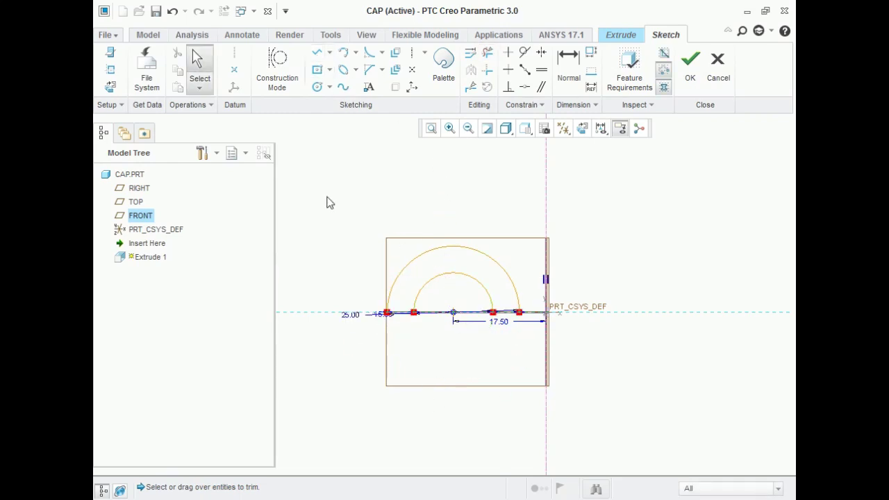
drag(353, 216, 528, 357)
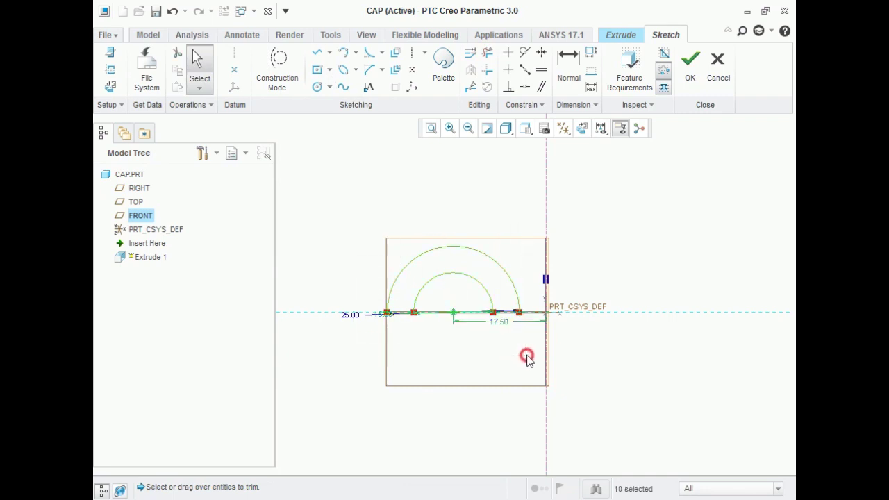
click(472, 69)
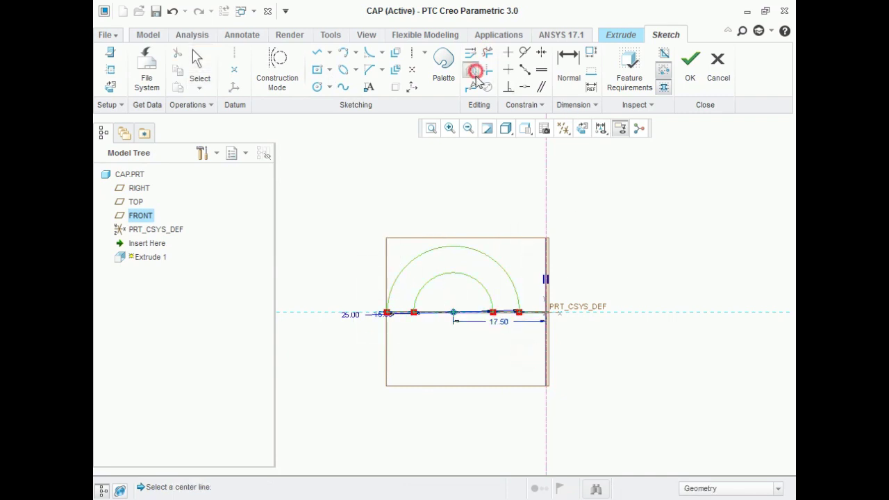
click(546, 216)
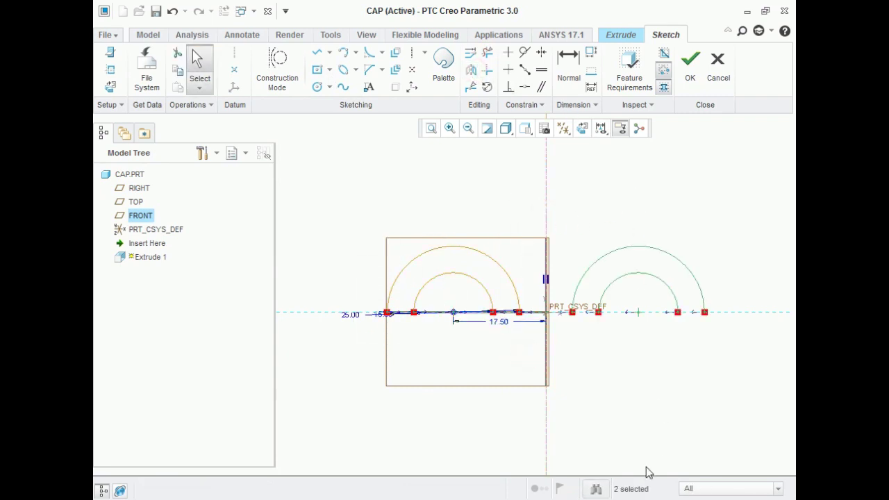
Step: Check the cap drawing in Photos and, back in the sketch, connect the outer arcs with horizontal lines between their top midpoints and between their inner ends
key(alt+Tab)
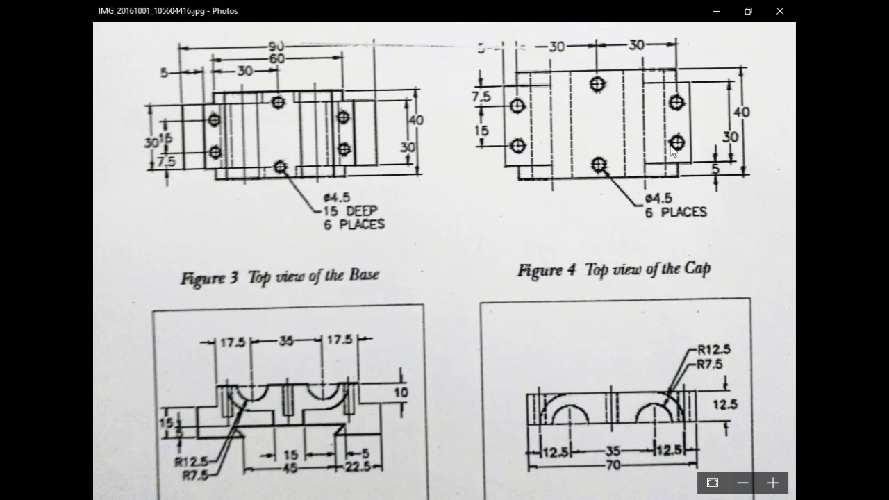
click(716, 11)
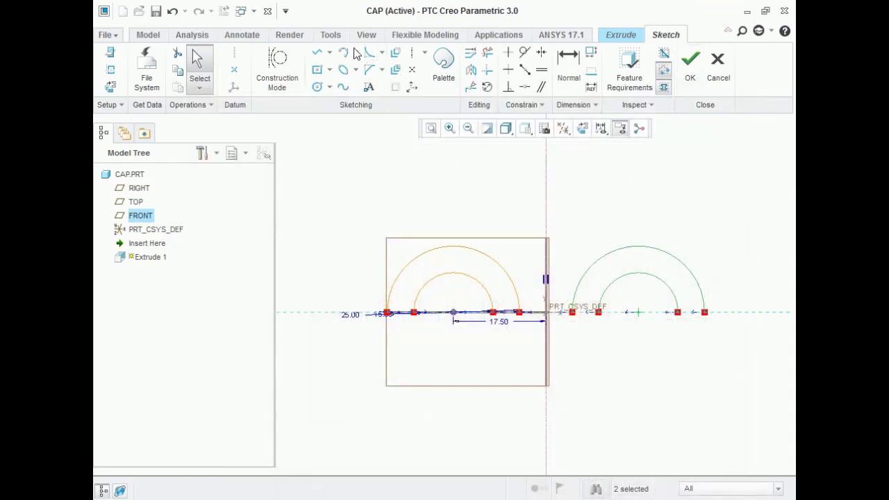
click(317, 53)
click(453, 246)
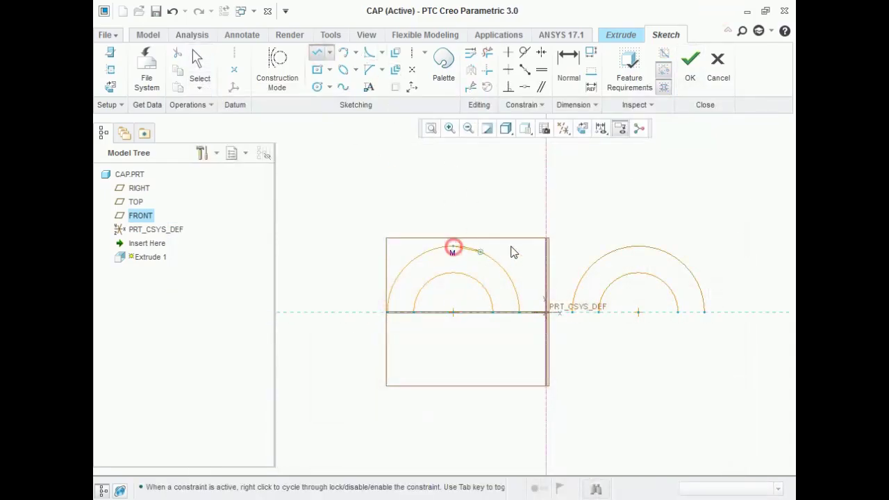
click(637, 246)
middle_click(632, 252)
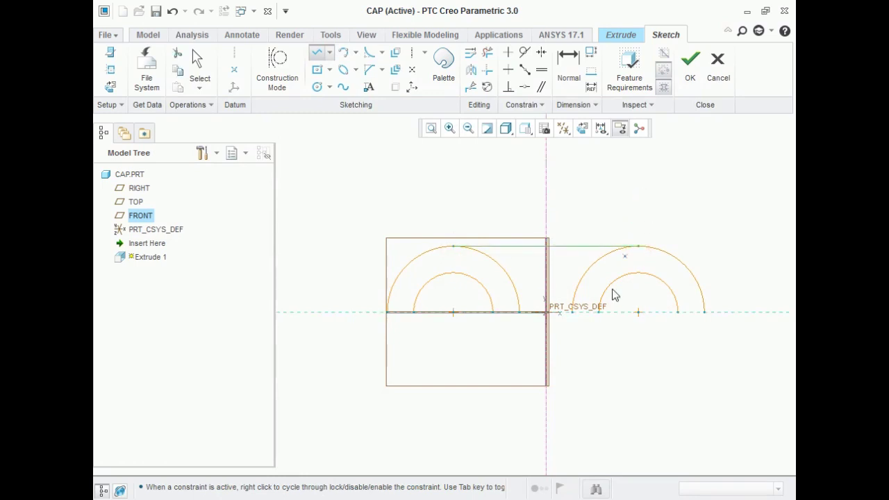
click(520, 313)
click(571, 312)
middle_click(588, 372)
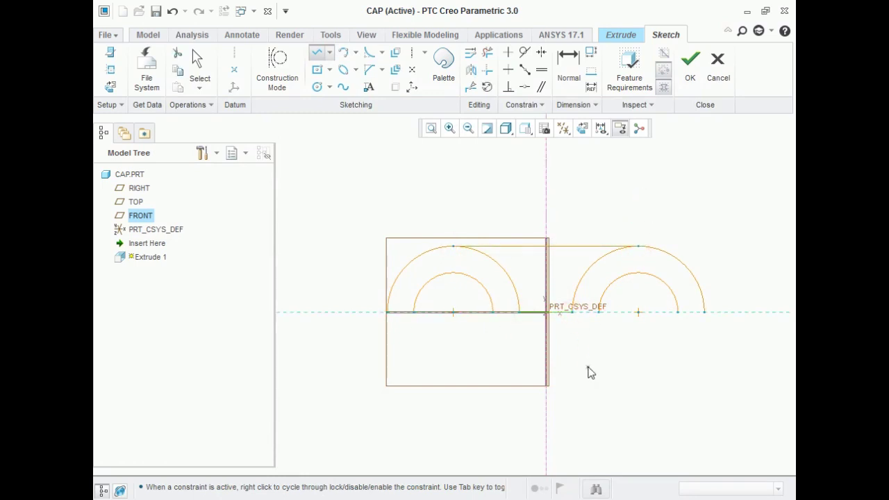
middle_click(530, 345)
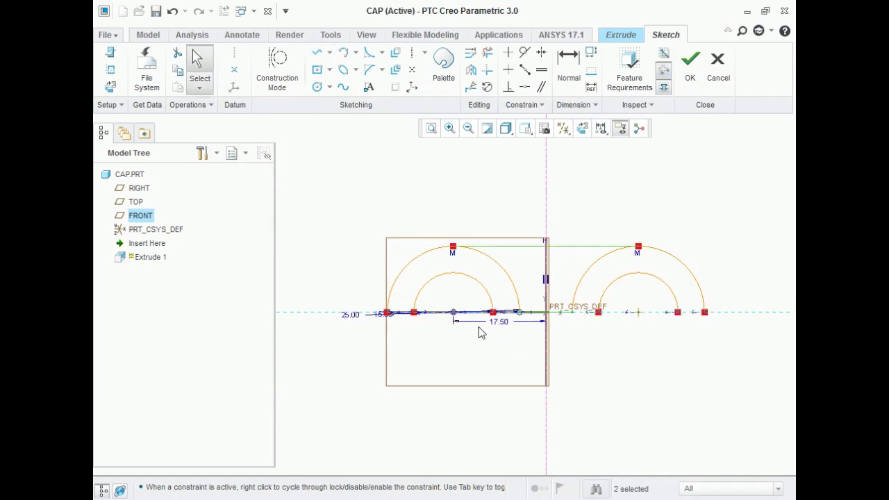
Step: Trim the inner quarters of the outer arcs and the base line between them
click(486, 52)
drag(505, 279, 516, 275)
mouse_move(570, 271)
mouse_down()
mouse_move(596, 277)
mouse_move(528, 313)
mouse_up()
middle_click(576, 347)
Step: Close the profile along the horizontal reference with lines linking the arc endpoints up to the right end of the outer arc
click(320, 54)
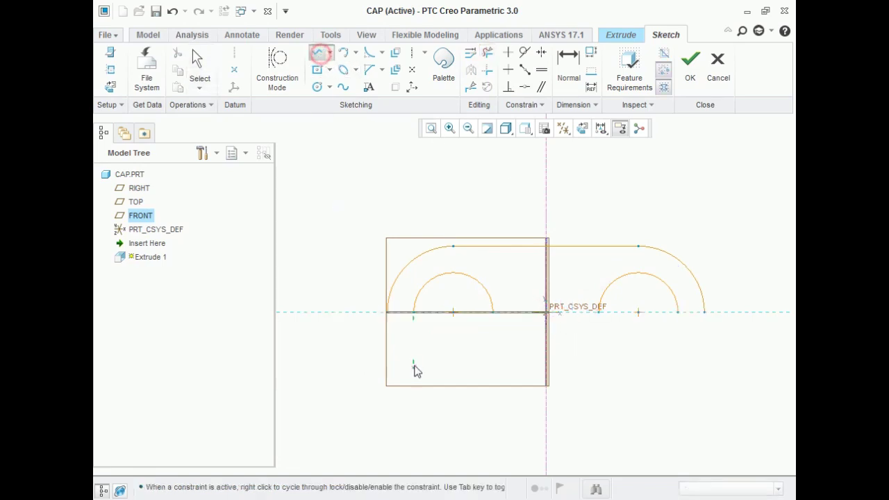
click(412, 313)
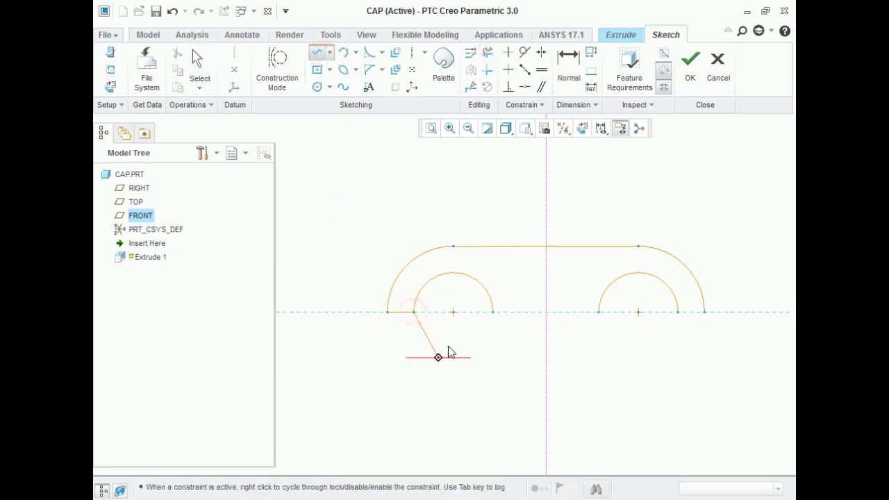
click(493, 314)
click(600, 313)
click(678, 312)
click(704, 312)
middle_click(733, 223)
middle_click(733, 223)
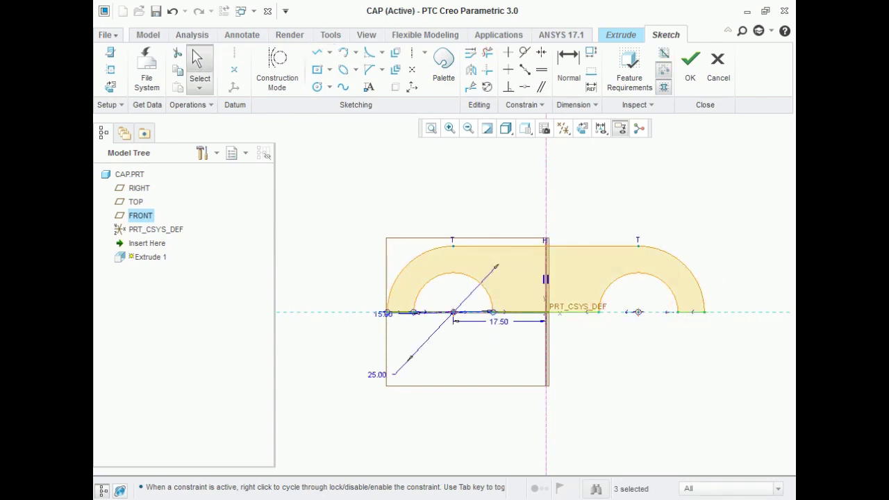
Step: Review the assembly picture and cap drawing in Photos, and return to Creo to finish the extrusion's section sketch
key(alt+Tab)
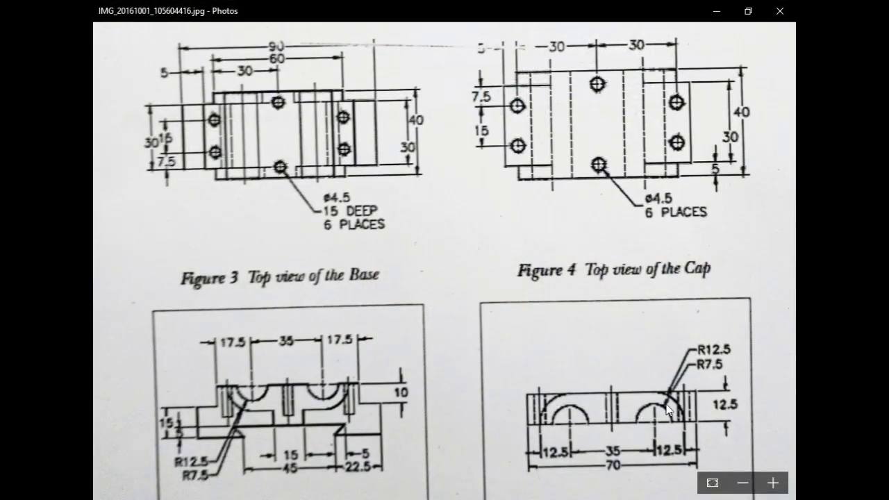
drag(515, 209, 505, 499)
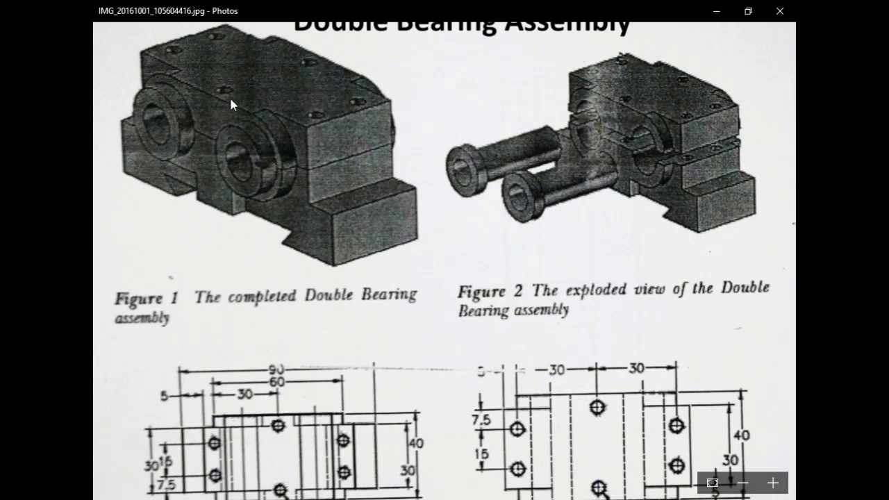
drag(644, 363, 587, 135)
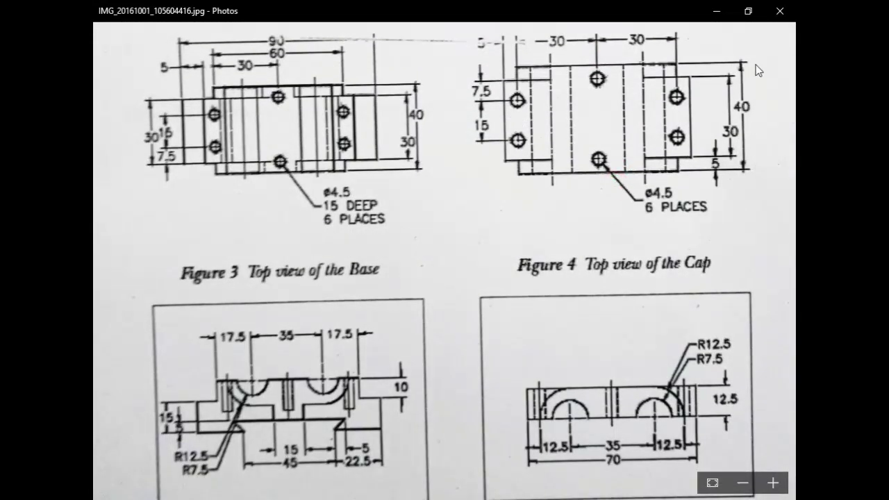
click(716, 11)
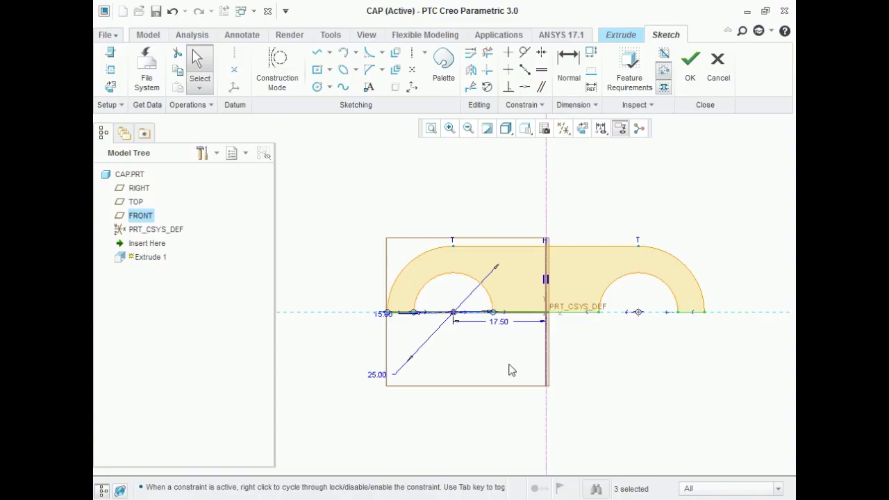
click(689, 61)
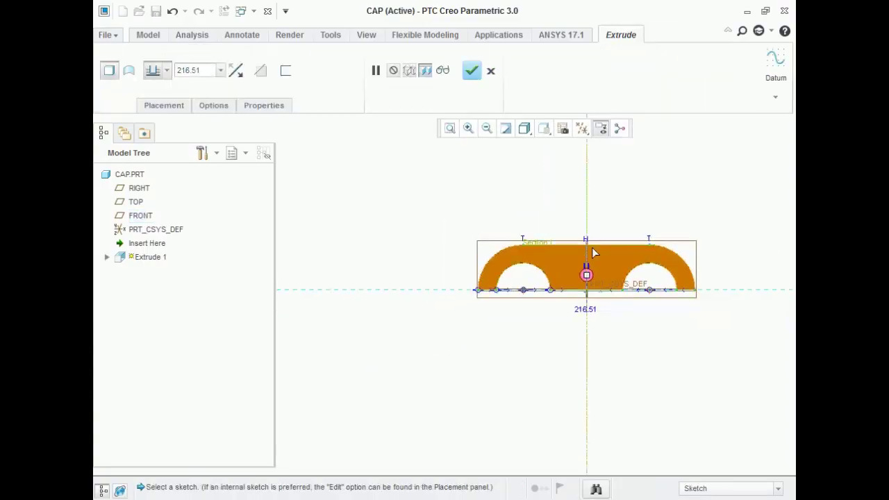
Step: Extrude the profile symmetrically about the sketch plane to a total depth of 40
click(166, 71)
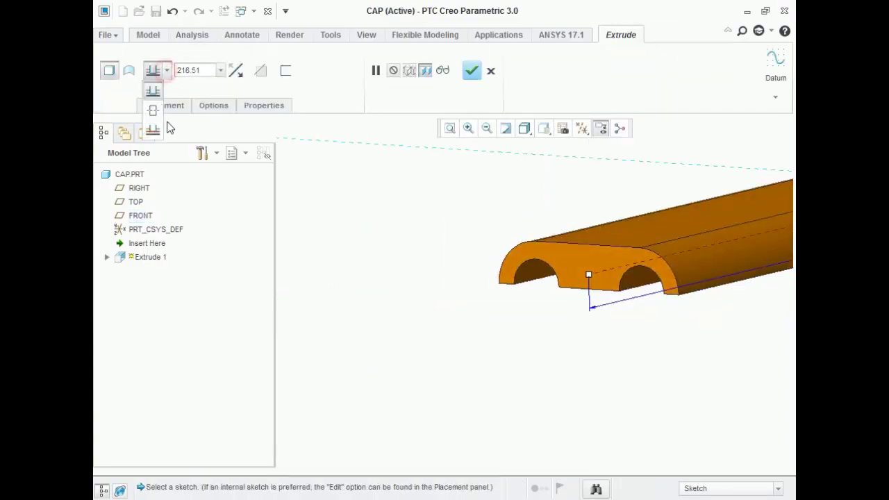
click(153, 111)
scroll(703, 240, down, 1)
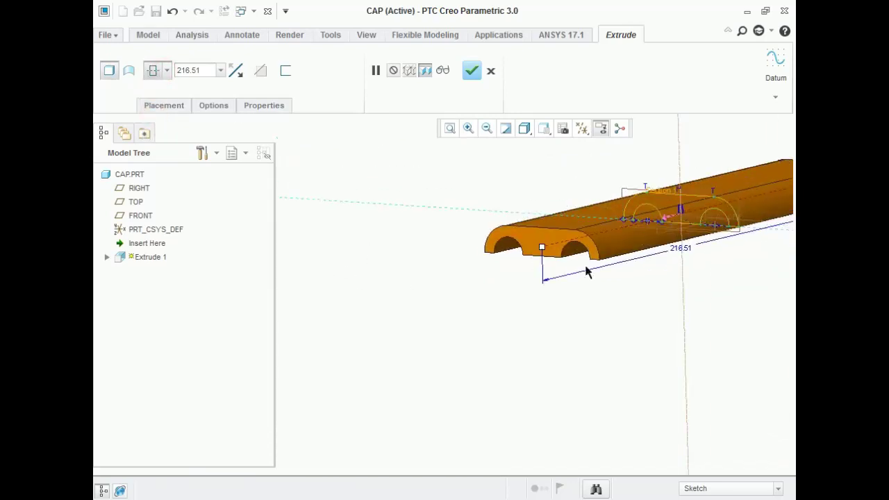
scroll(425, 303, up, 3)
scroll(682, 238, down, 2)
double_click(208, 70)
text(40)
key(Return)
scroll(431, 237, down, 4)
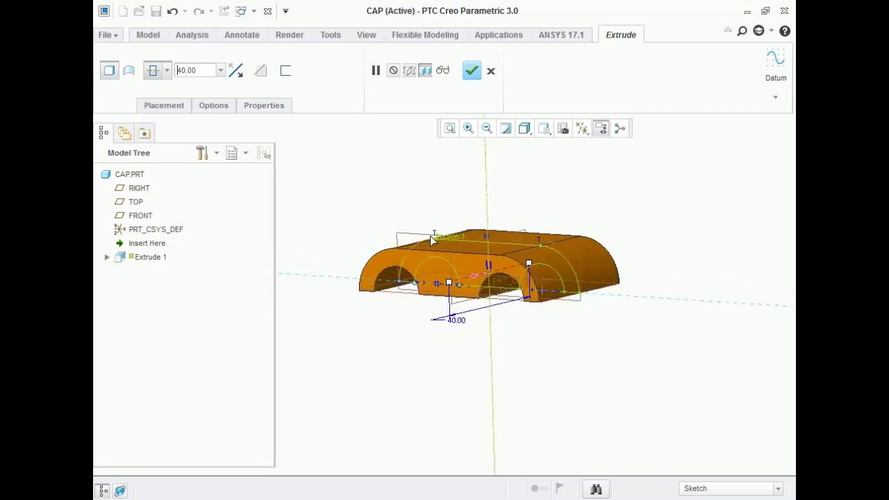
click(474, 71)
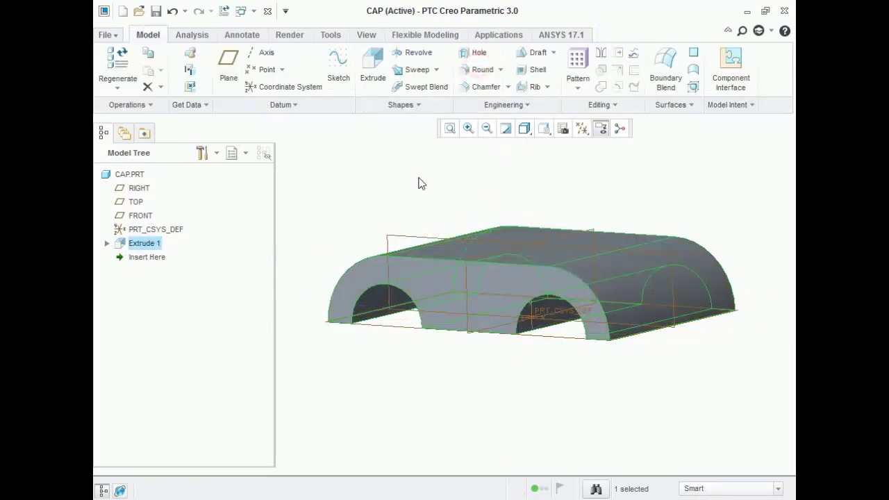
Step: Switch to Photos and examine the assembly pictures and the cap's top and front views
click(371, 191)
click(584, 498)
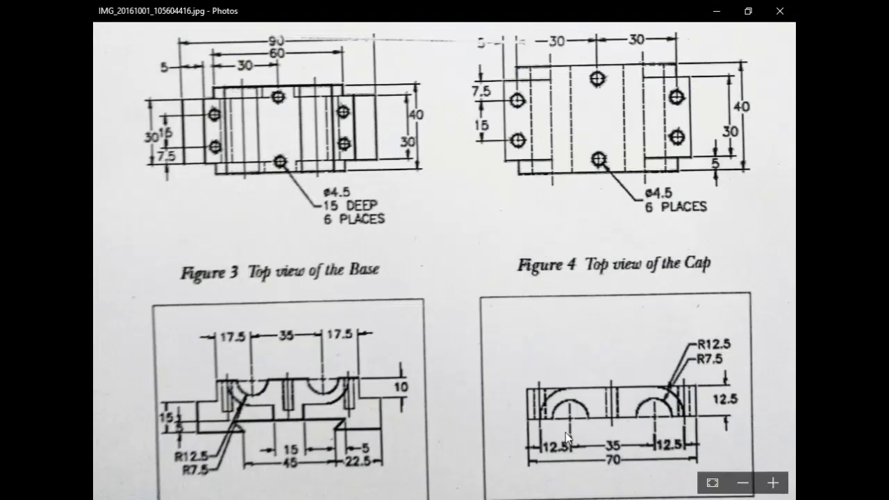
scroll(574, 365, up, 5)
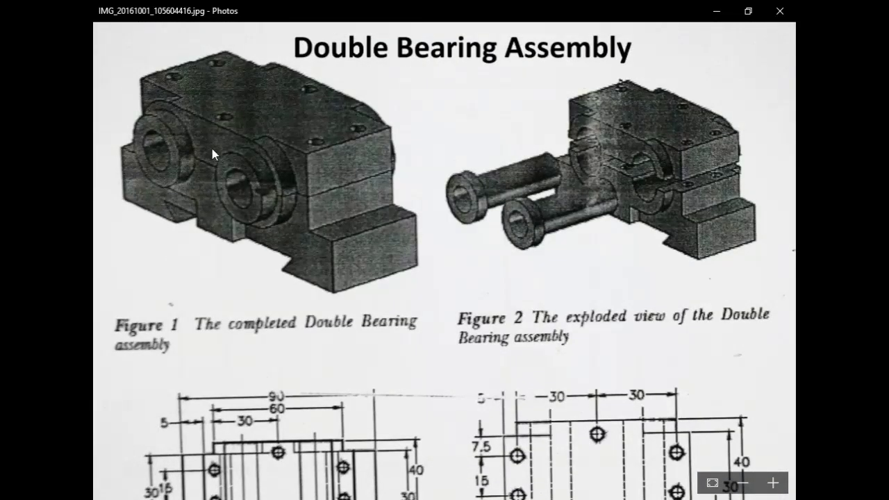
scroll(559, 310, down, 5)
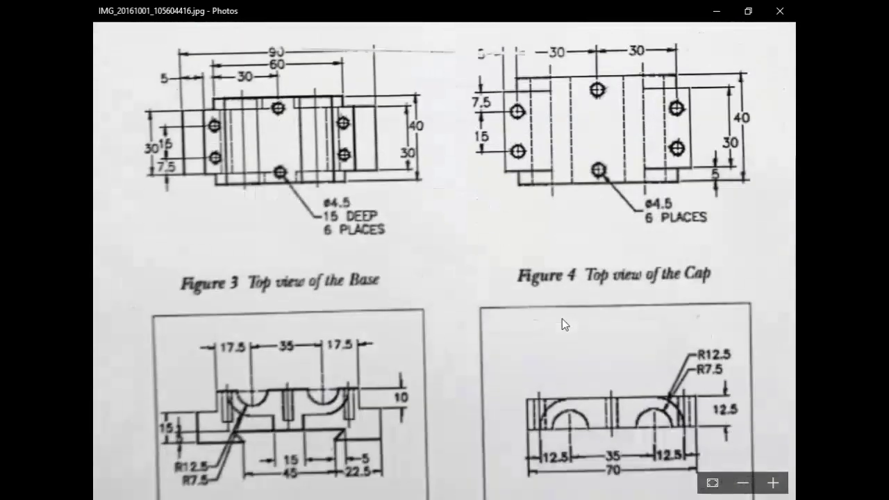
Step: Switch to Creo and start a new extrusion sketch on the FRONT plane in 2D orientation, checking the cap's front view in Photos
scroll(601, 407, down, 1)
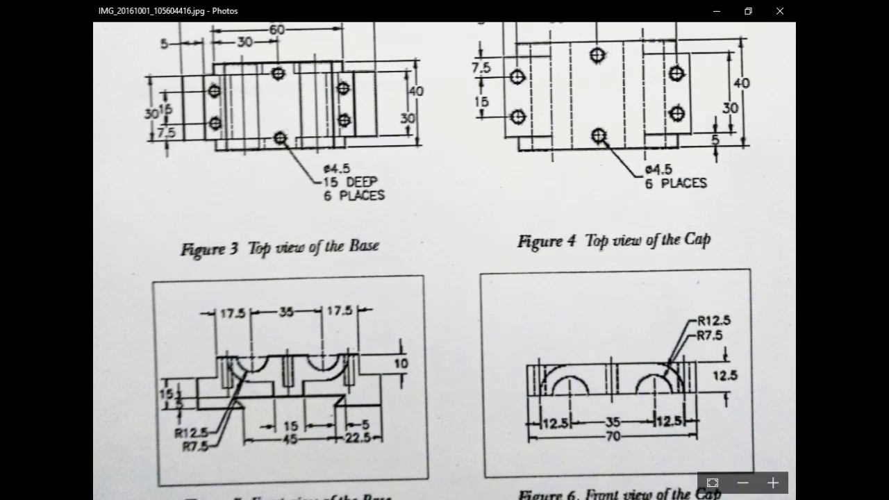
key(alt+Tab)
click(373, 66)
click(392, 236)
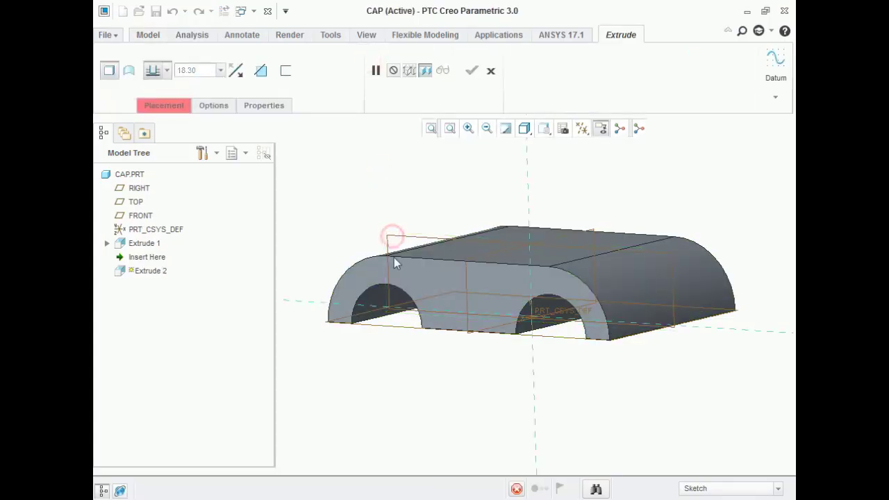
click(580, 128)
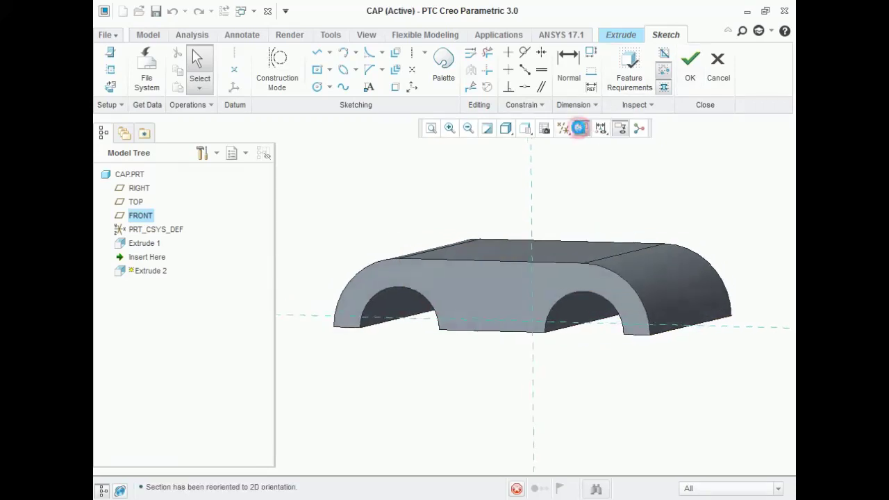
key(alt+Tab)
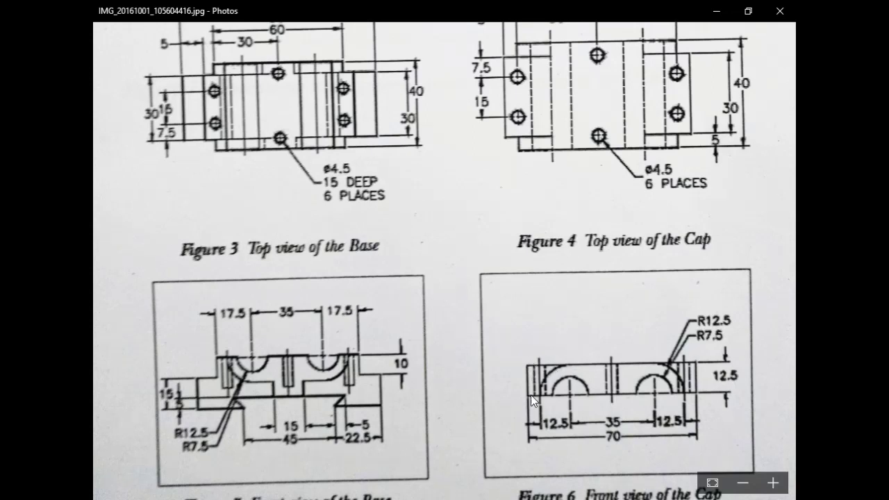
click(714, 11)
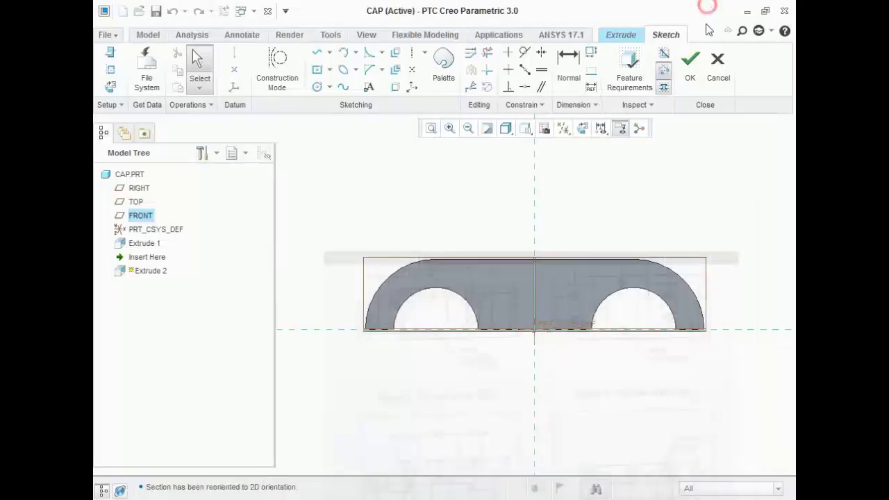
Step: Add the existing body's two outer corner arcs as sketch references
click(319, 54)
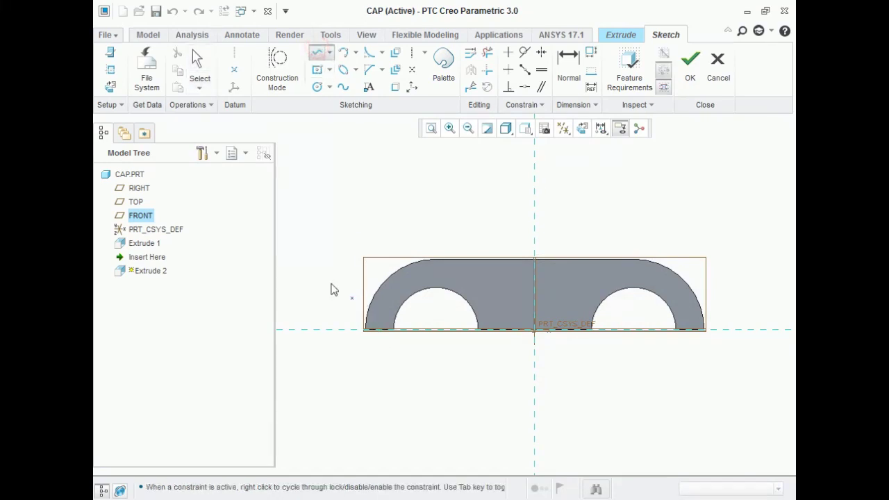
click(395, 87)
click(407, 267)
click(696, 300)
click(757, 84)
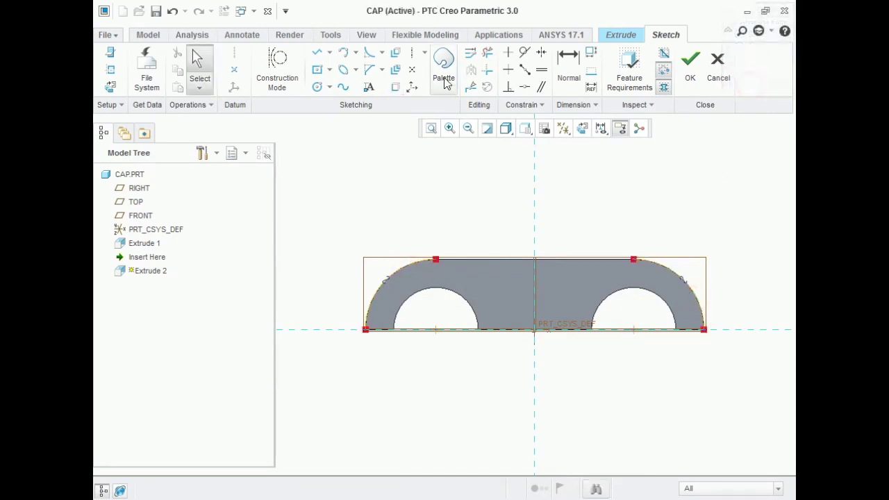
Step: Sketch three connected lines from the upper end of the left outer arc outward, down to the horizontal reference and back to the arc's lower end
click(321, 54)
click(435, 258)
click(330, 259)
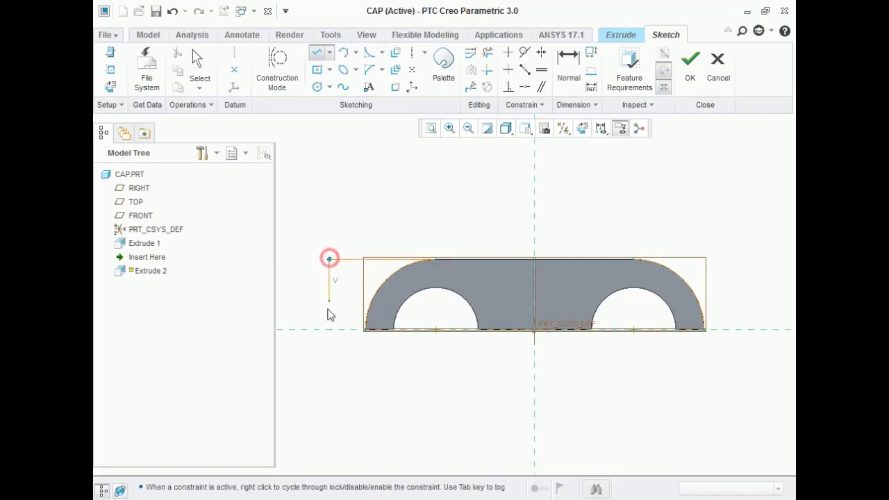
click(329, 330)
click(364, 330)
middle_click(403, 411)
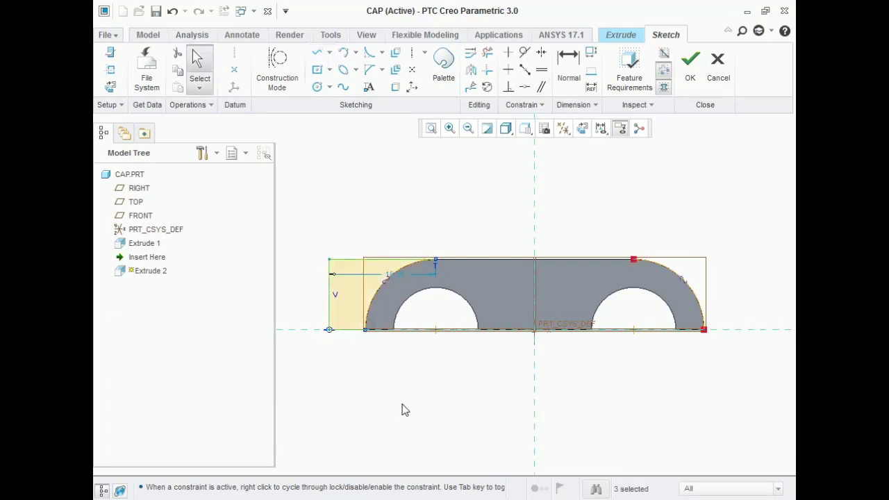
Step: Dimension the outer vertical line from the vertical reference and set the distance to 70/2
click(568, 65)
click(329, 312)
click(534, 372)
middle_click(427, 362)
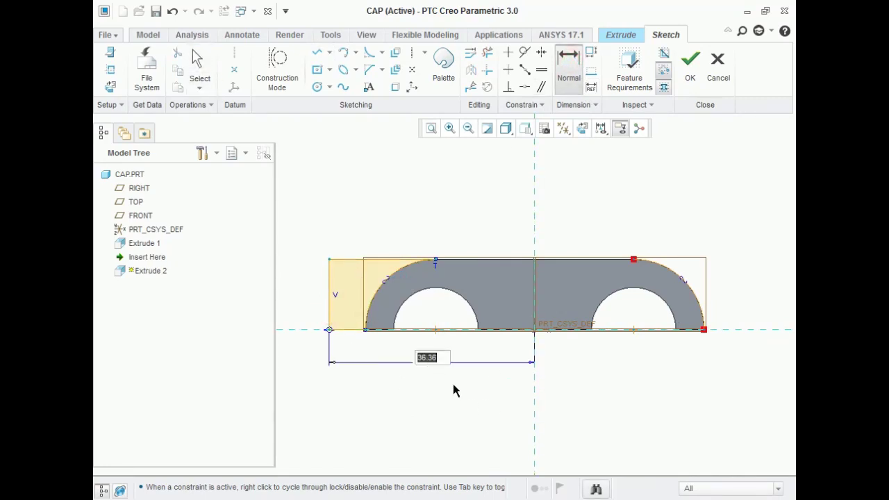
text(70/2)
key(Return)
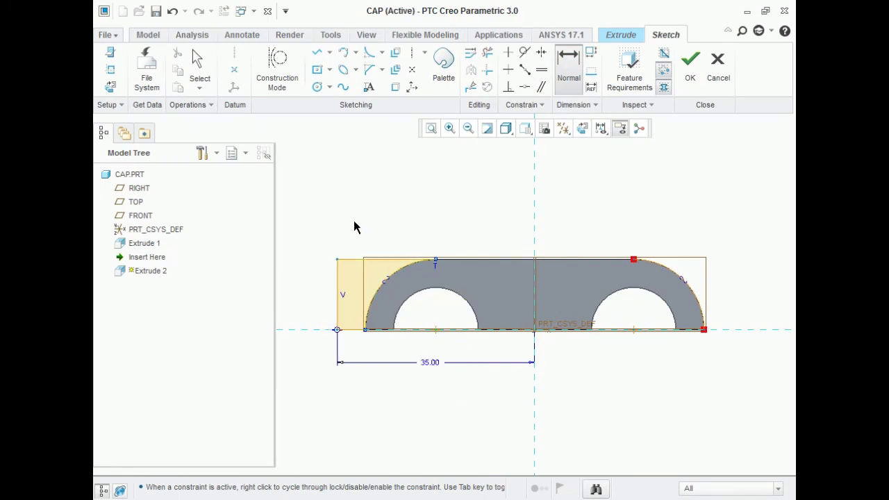
Step: Draw a vertical centerline on the vertical reference, mirror the three corner lines about it and finish the sketch
click(412, 52)
click(534, 206)
middle_click(469, 204)
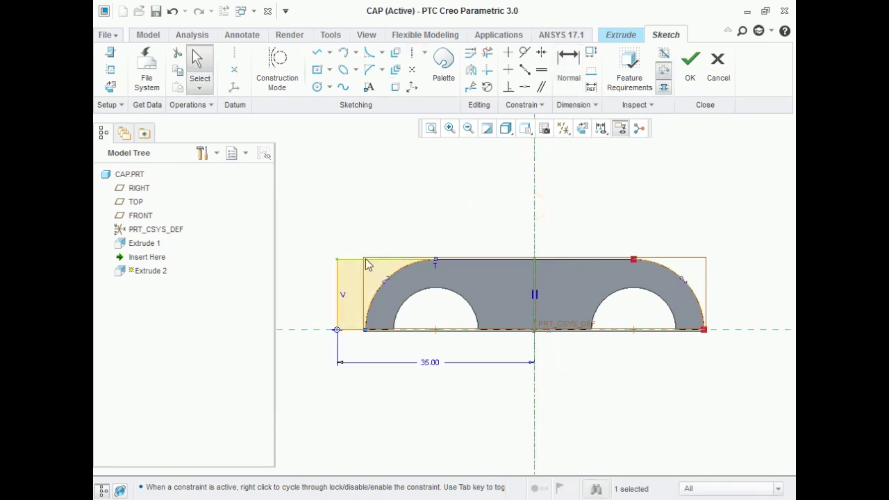
ctrl+click(337, 281)
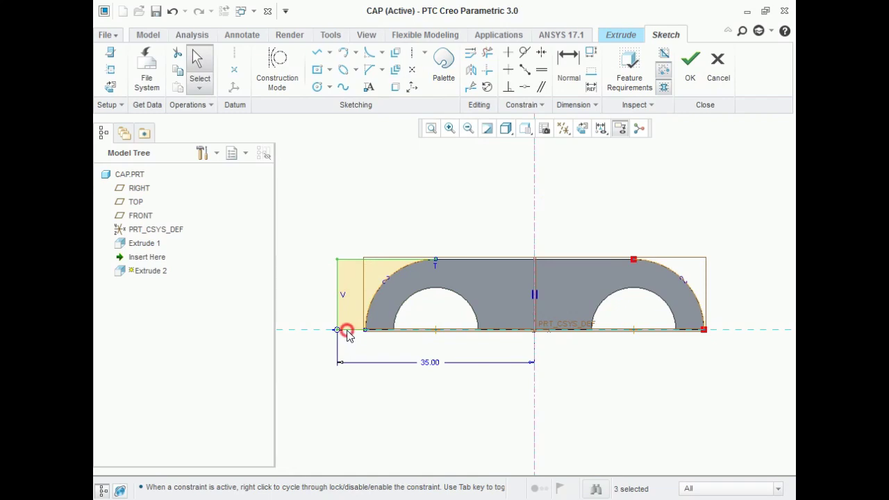
click(472, 71)
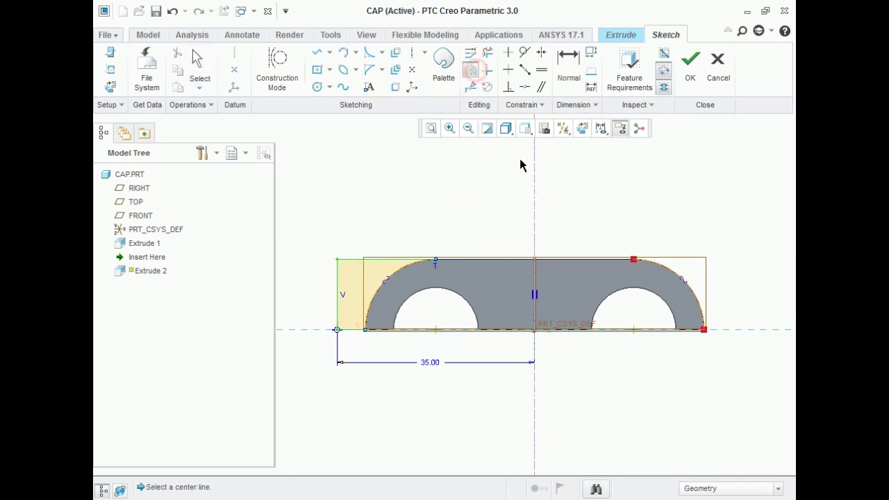
click(531, 173)
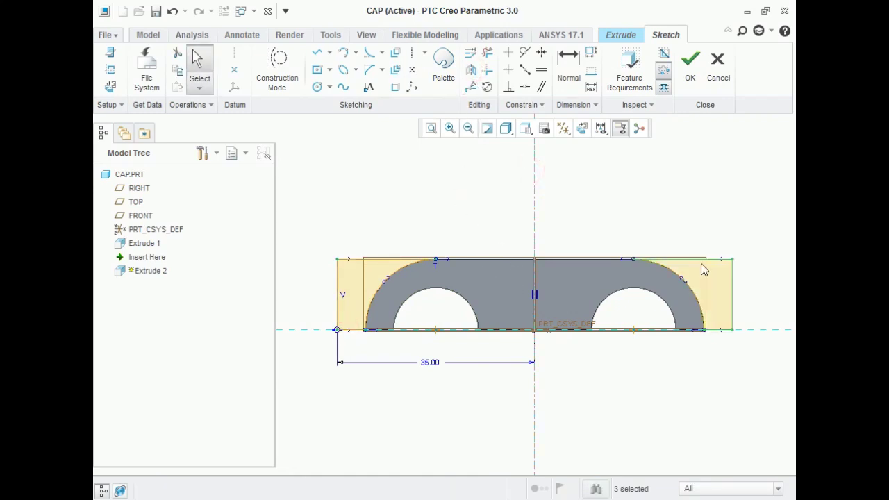
click(689, 64)
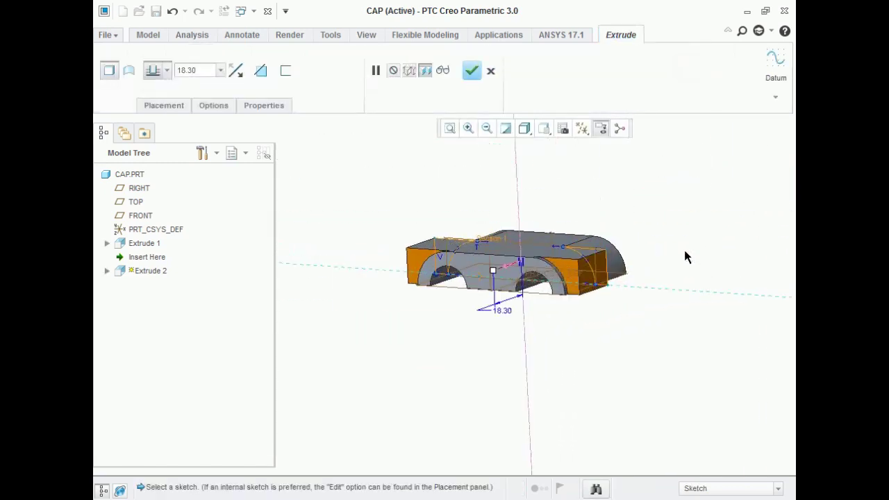
Step: Extrude the corner profiles symmetrically about the sketch plane to a total depth of 30
click(165, 71)
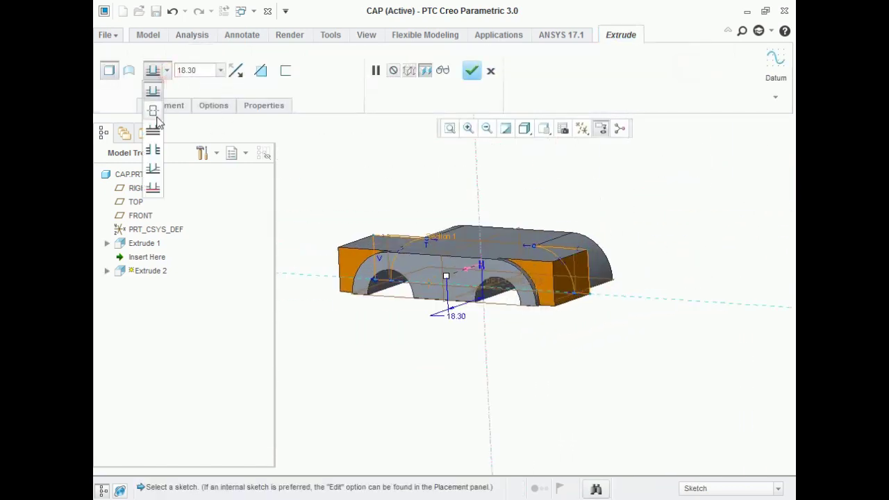
click(155, 108)
double_click(191, 70)
text(3)
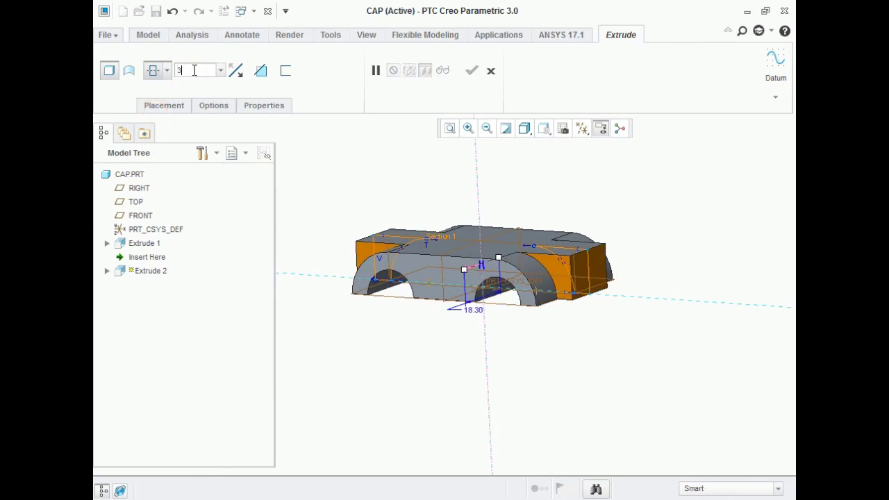
text(0)
key(Return)
click(472, 70)
click(482, 189)
mouse_move(493, 241)
middle_down()
mouse_move(514, 229)
mouse_move(530, 234)
mouse_move(506, 204)
mouse_move(486, 240)
middle_up()
click(408, 162)
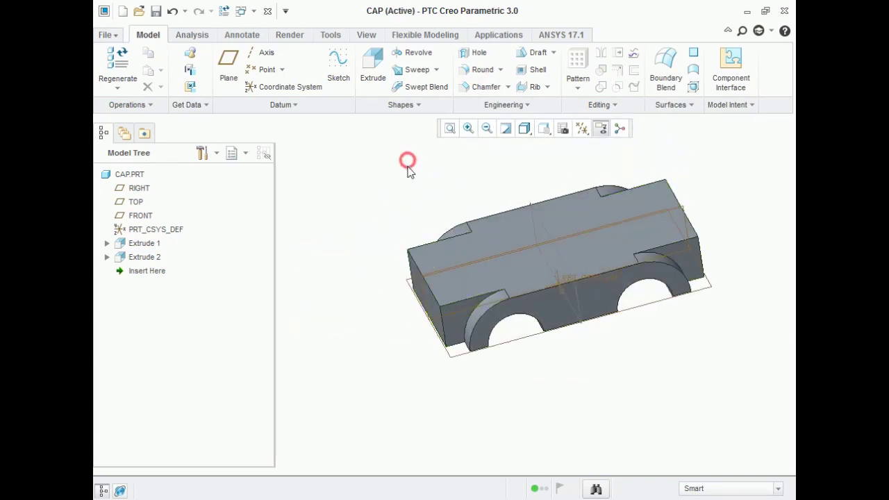
Step: Check the cap's top view in Photos, and in Creo place a 4.5-diameter hole on the top face, offset 7.5 from the end block's front side
key(alt+Tab)
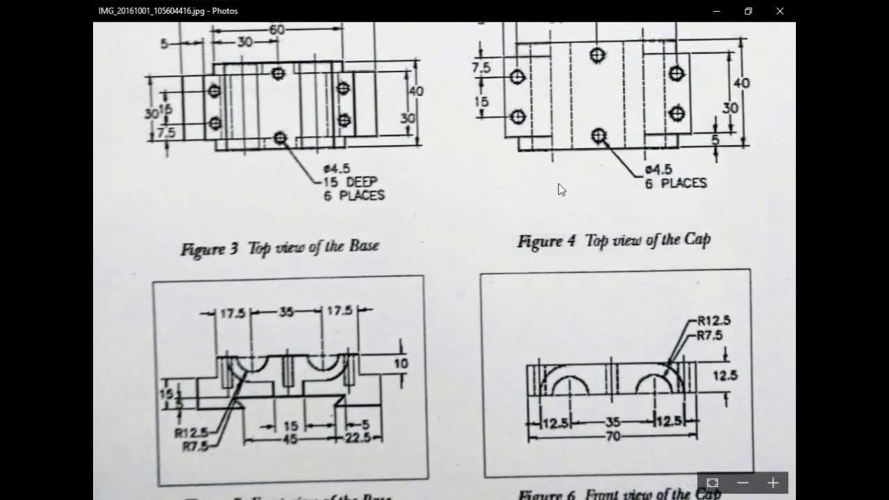
scroll(555, 201, up, 3)
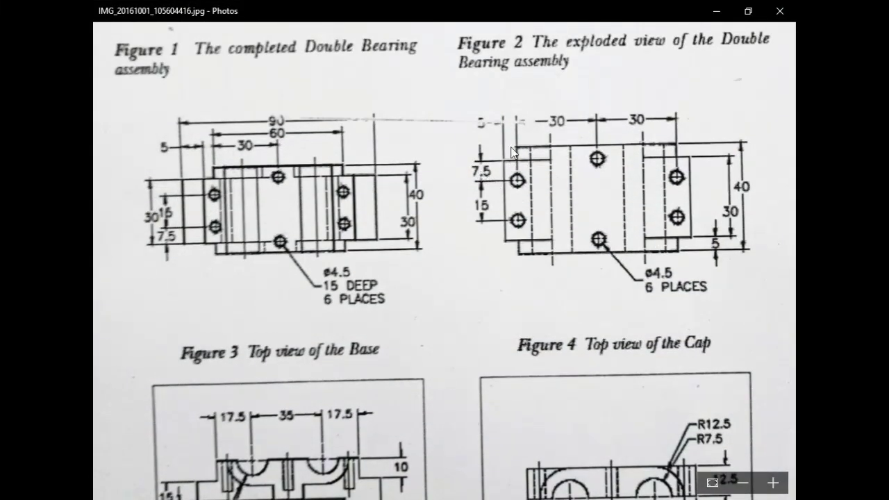
click(719, 17)
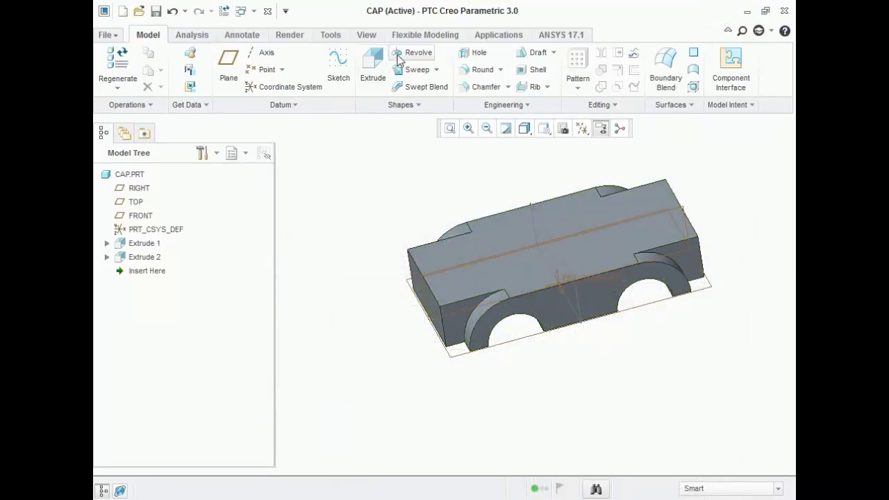
click(465, 53)
click(451, 289)
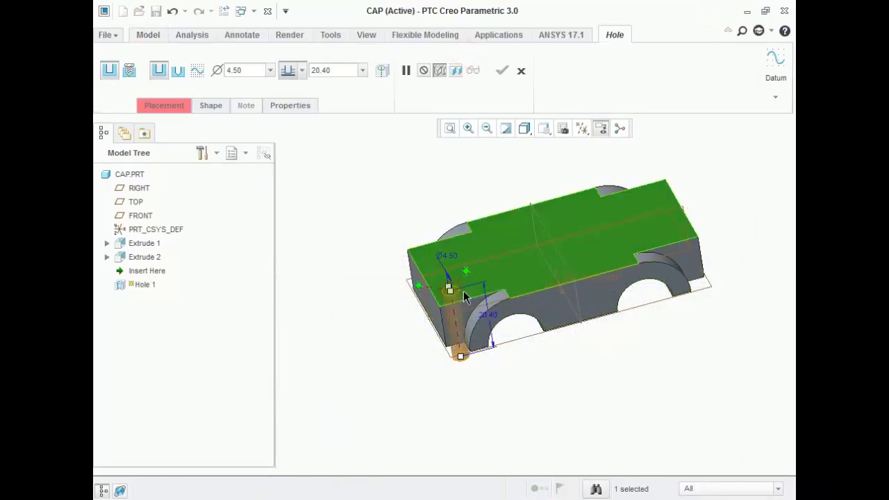
scroll(478, 303, up, 3)
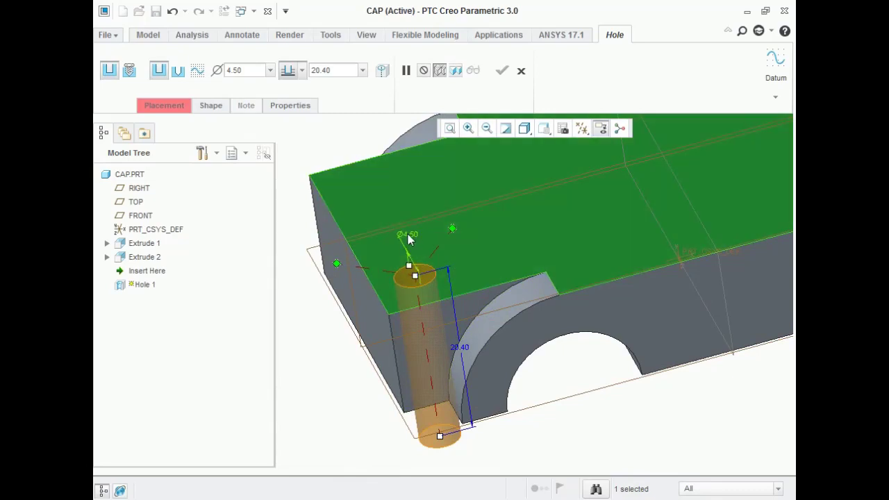
drag(452, 228, 436, 317)
double_click(441, 287)
text(7)
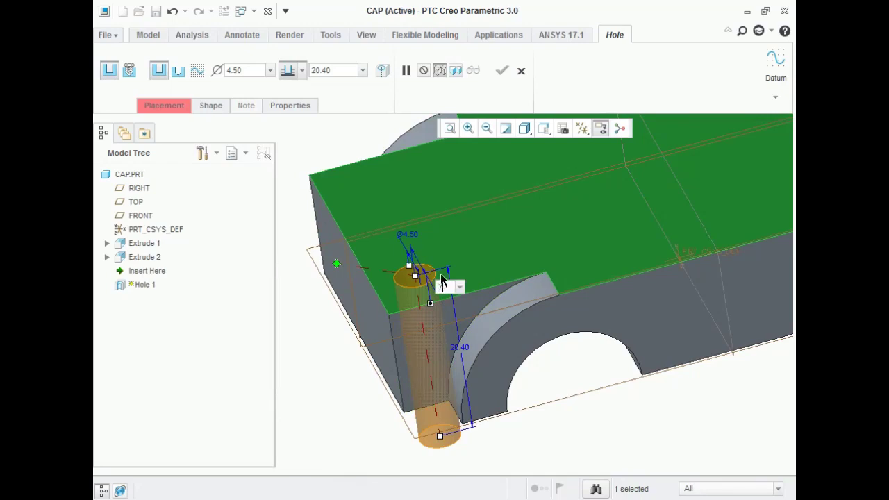
key(Return)
Step: Offset the hole 5 from the cap's left end, set its depth to Through All and create it
drag(336, 264, 374, 309)
double_click(338, 258)
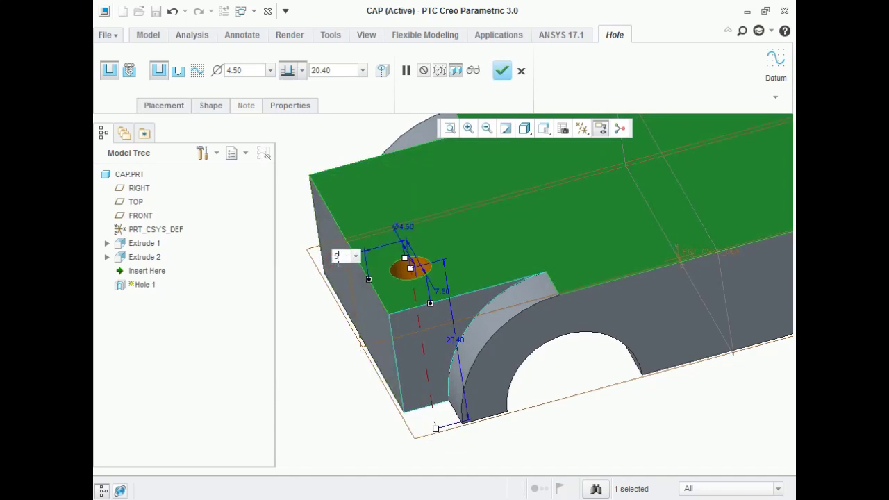
text(5)
key(Return)
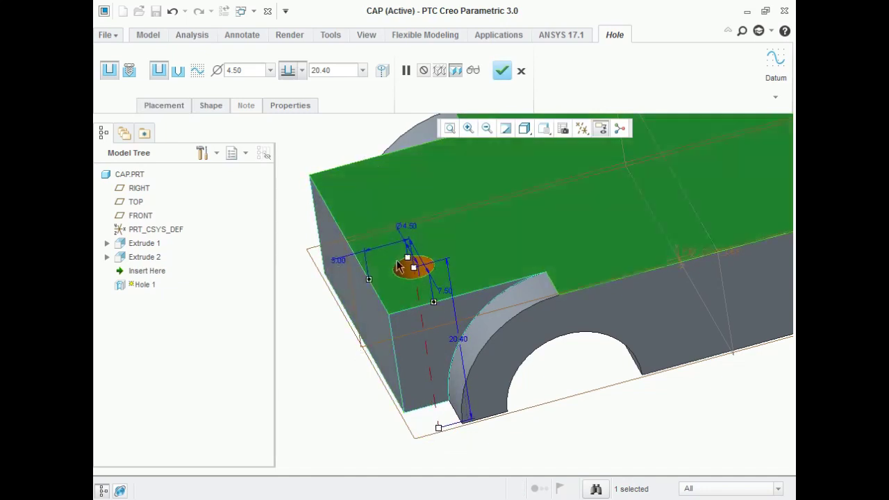
click(301, 71)
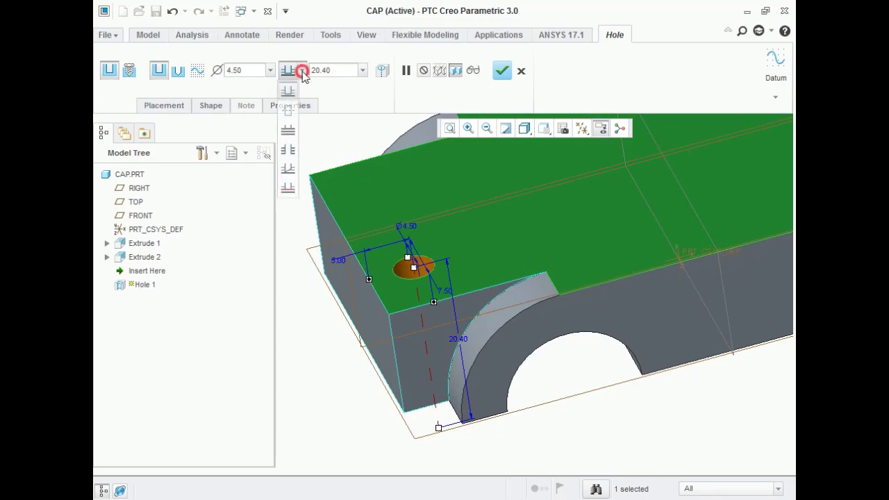
click(292, 149)
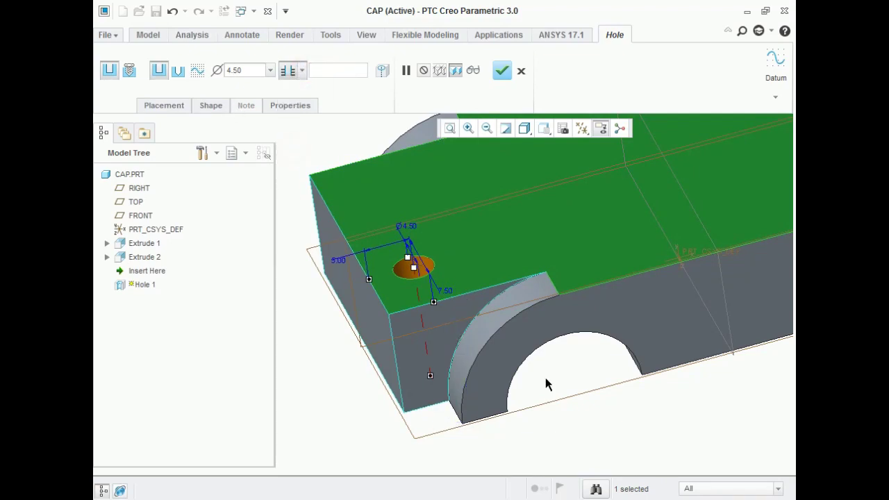
click(503, 70)
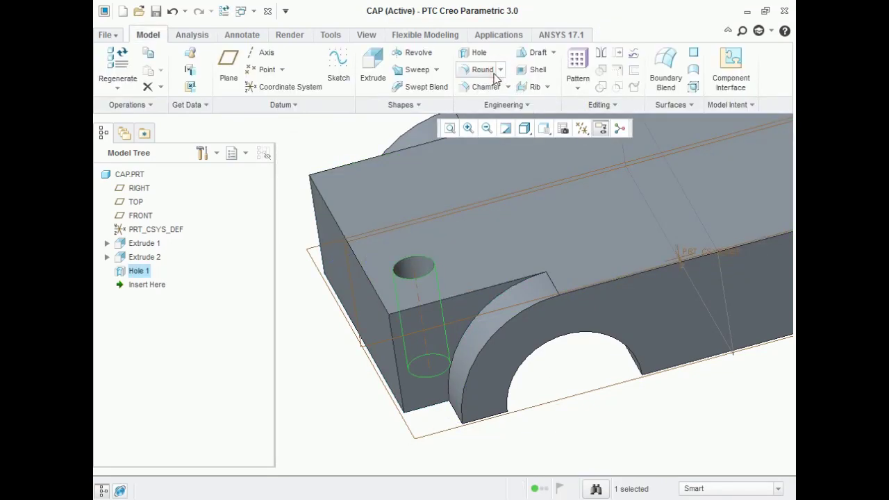
Step: Pattern the hole by direction along the end block's front edge, 2 members spaced 60, after checking the cap's top view in Photos
click(577, 66)
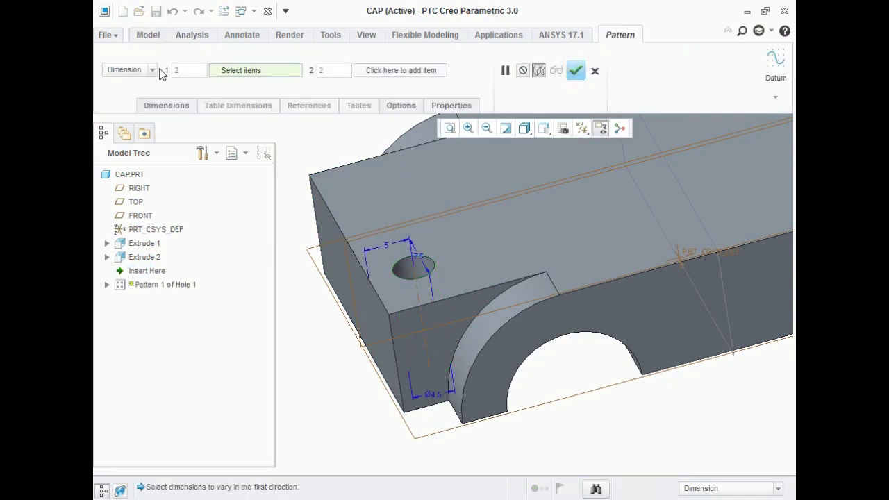
click(152, 70)
click(123, 83)
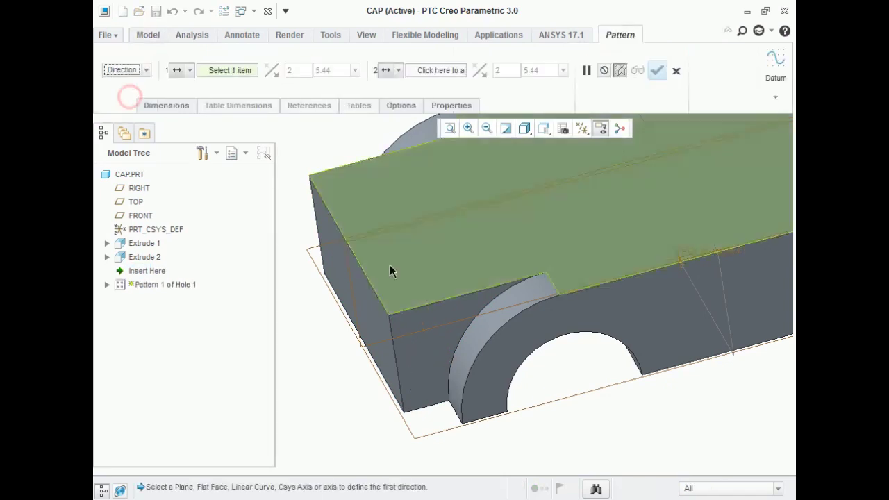
click(482, 293)
click(271, 71)
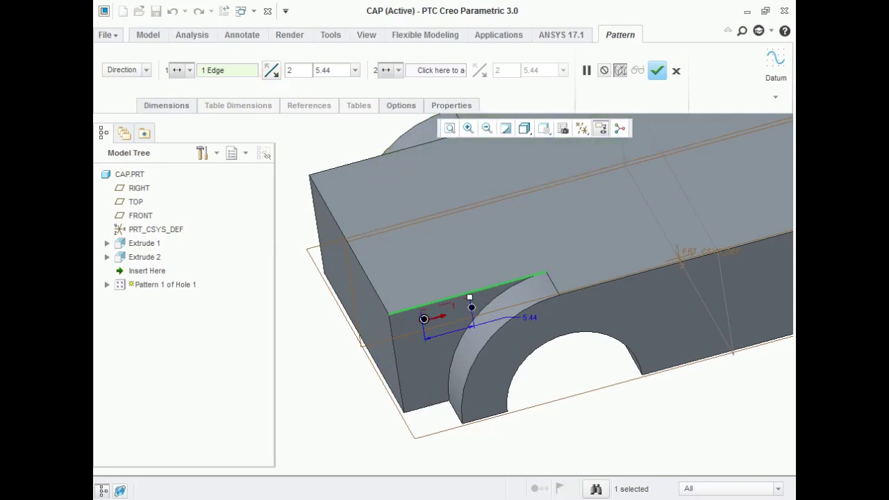
key(alt+Tab)
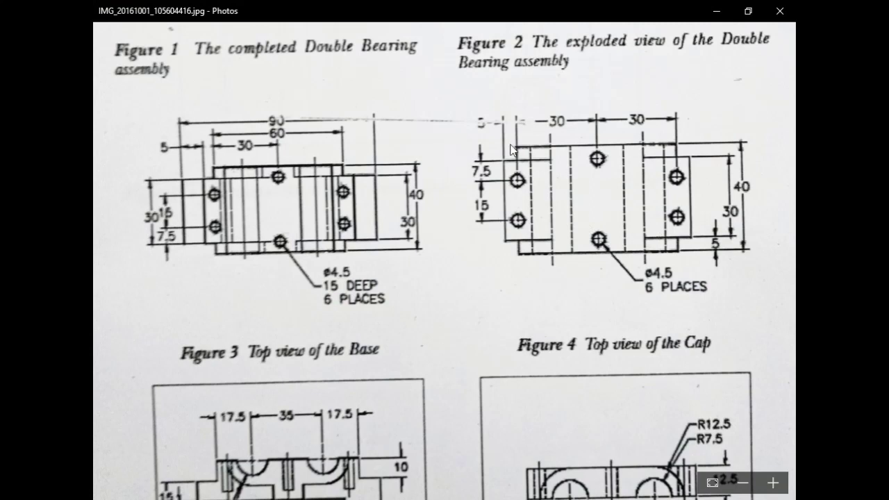
click(717, 12)
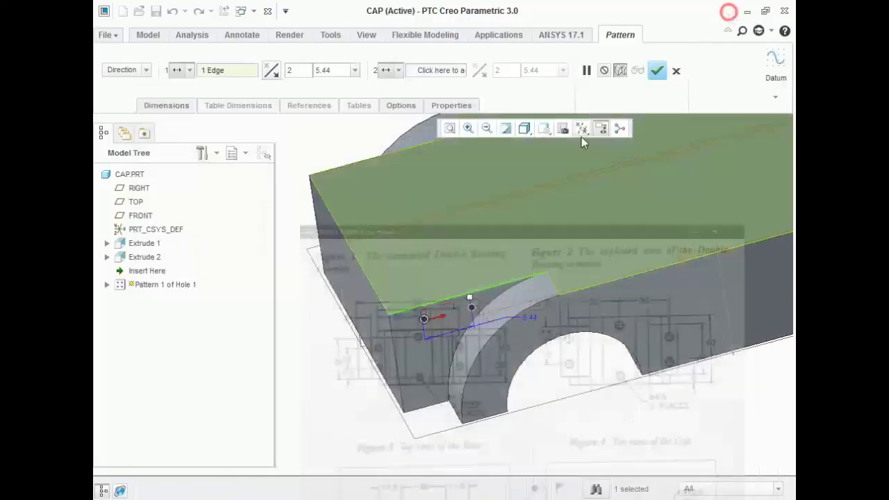
double_click(531, 318)
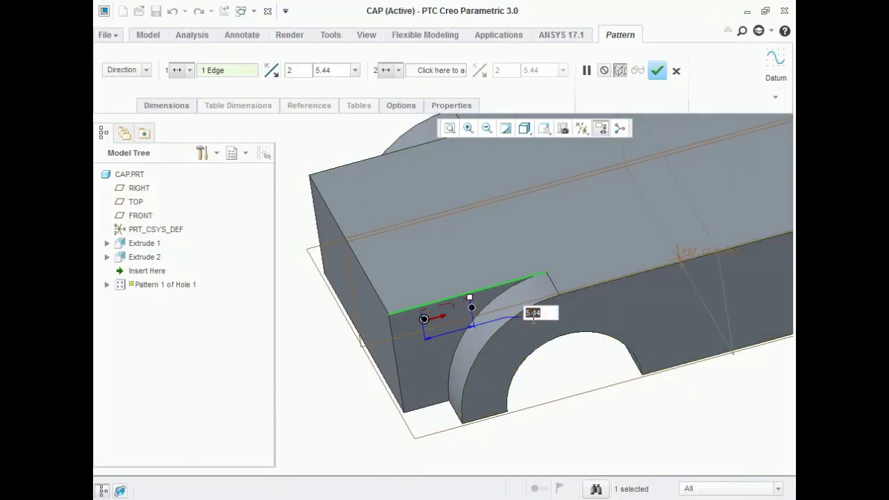
text(60)
key(Return)
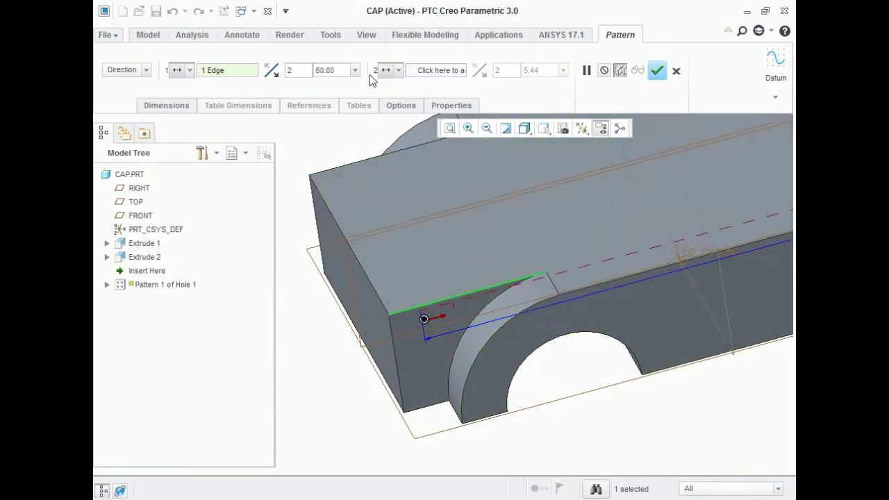
Step: Add a second pattern direction along the cap's left end edge, 2 members spaced 15 towards the back, and create the pattern
click(424, 72)
click(357, 264)
key(alt+Tab)
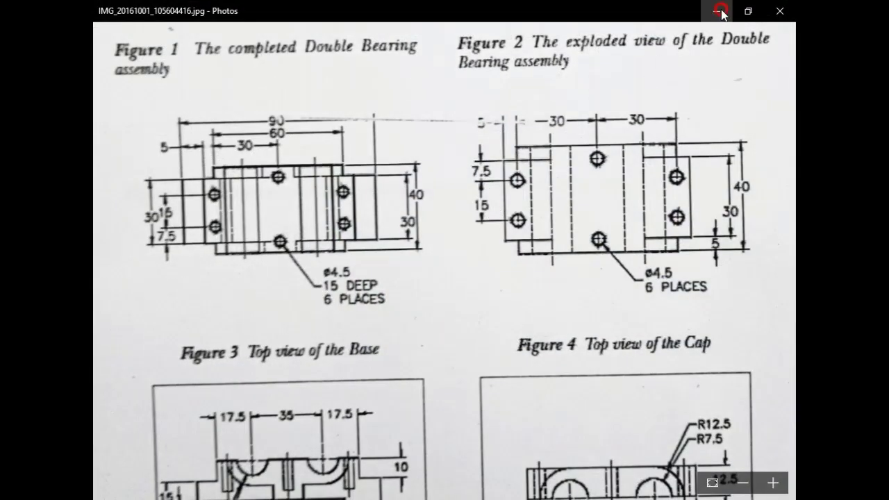
key(alt+Tab)
double_click(542, 70)
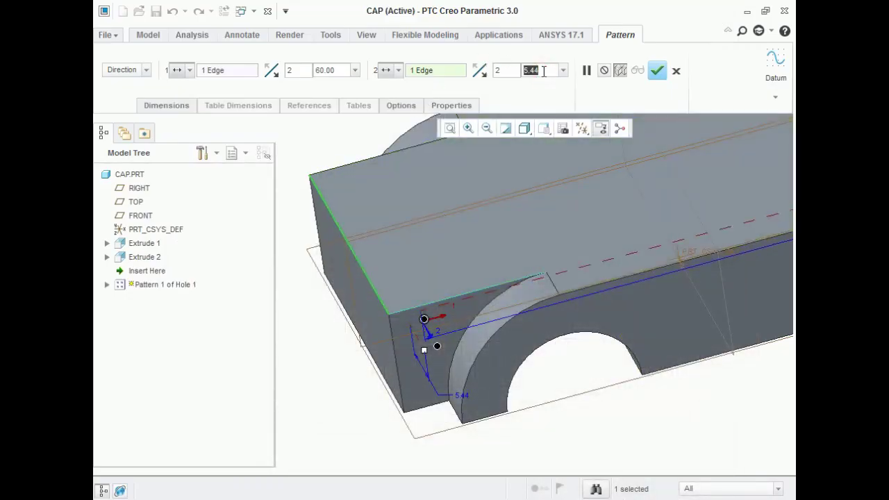
text(15)
key(Return)
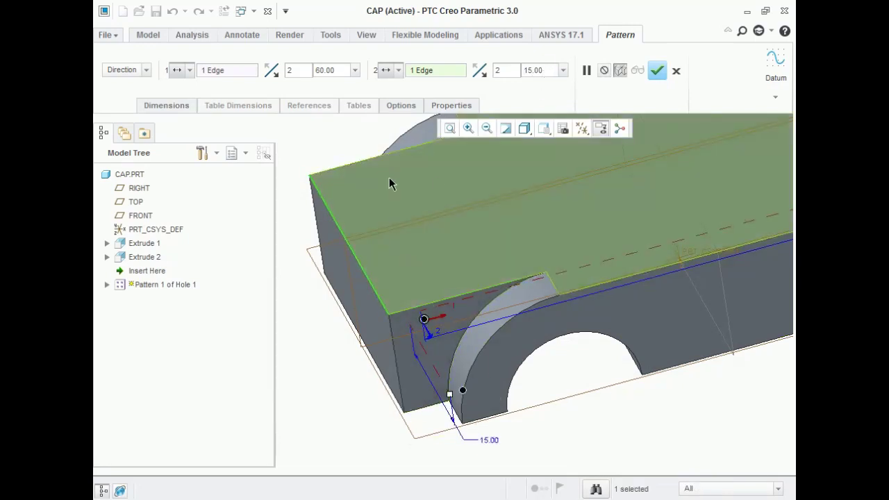
click(480, 70)
click(655, 70)
click(656, 70)
Step: Place a 4.5-diameter hole on the cap's top face near the front middle, offset 0 from the lengthwise-centered vertical datum plane
scroll(427, 319, down, 5)
middle_drag(433, 316, 486, 300)
click(493, 419)
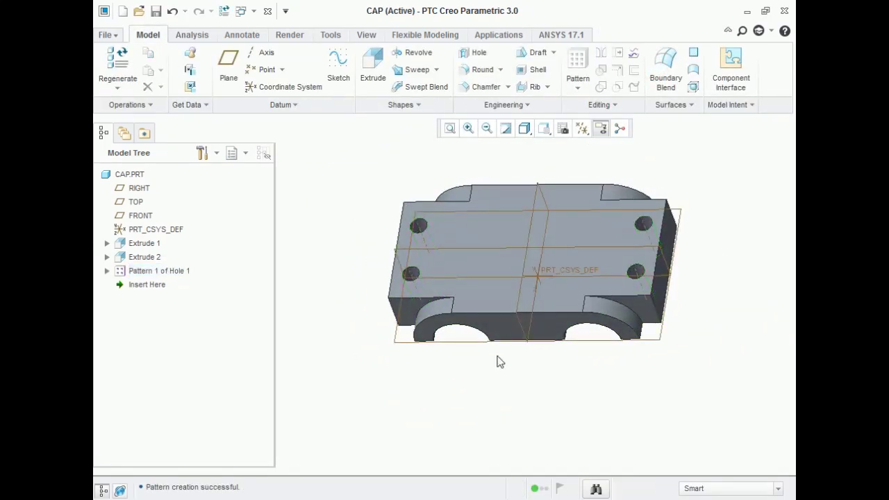
click(473, 53)
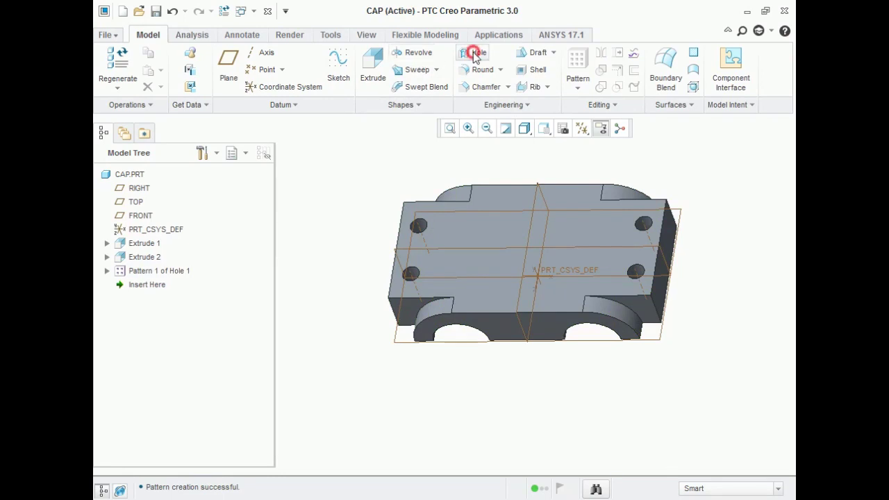
scroll(552, 269, up, 4)
click(545, 315)
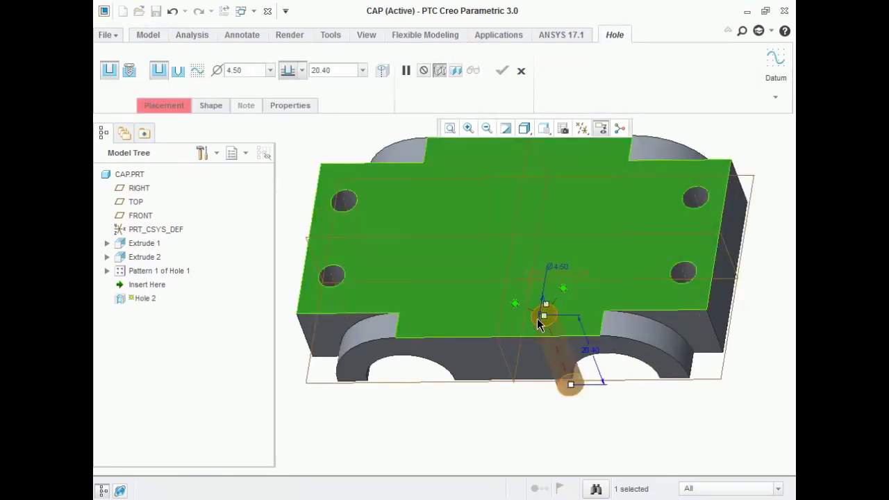
click(503, 297)
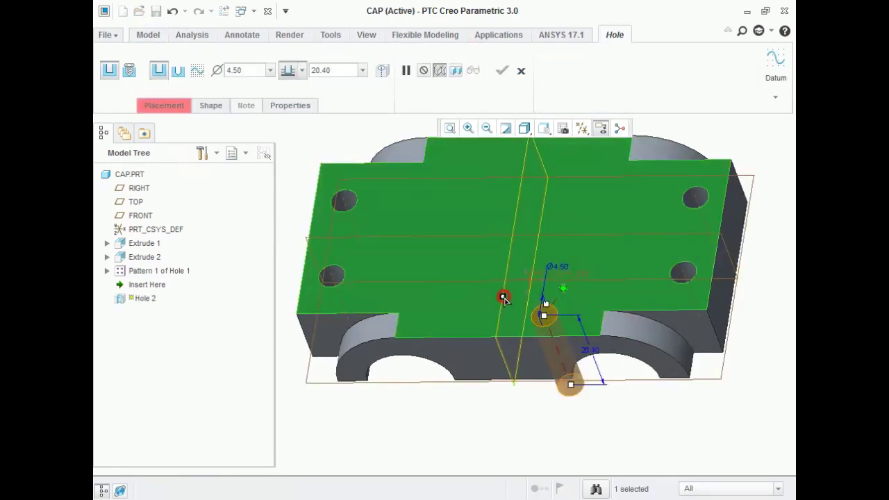
double_click(467, 297)
text(0)
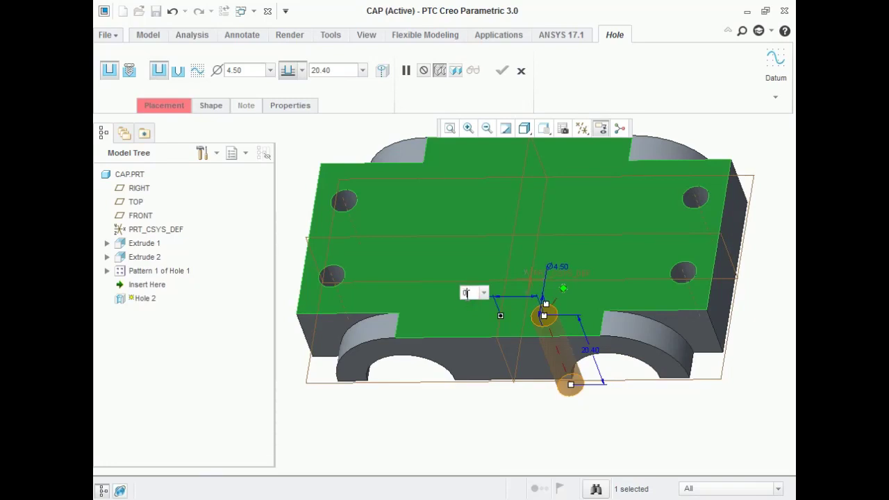
key(Return)
Step: Offset the middle hole 5 from the cap's front edge per the drawing in Photos, set its depth to Through All and create it
drag(566, 288, 573, 293)
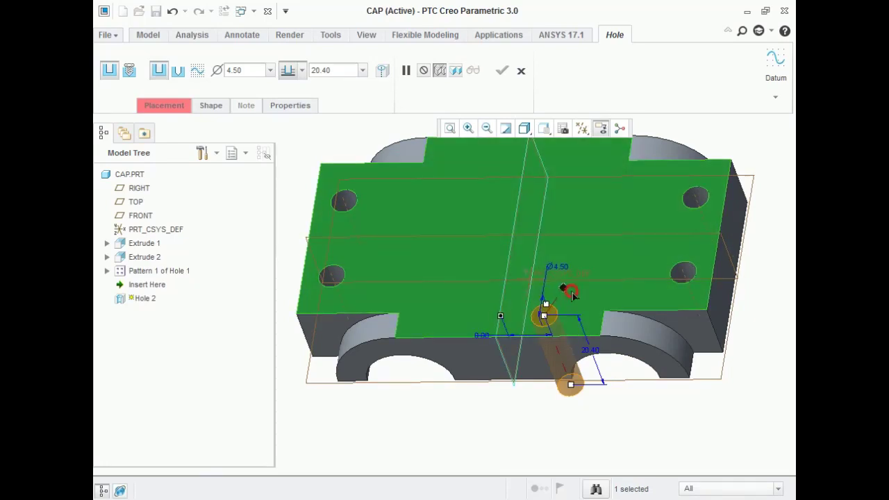
click(478, 366)
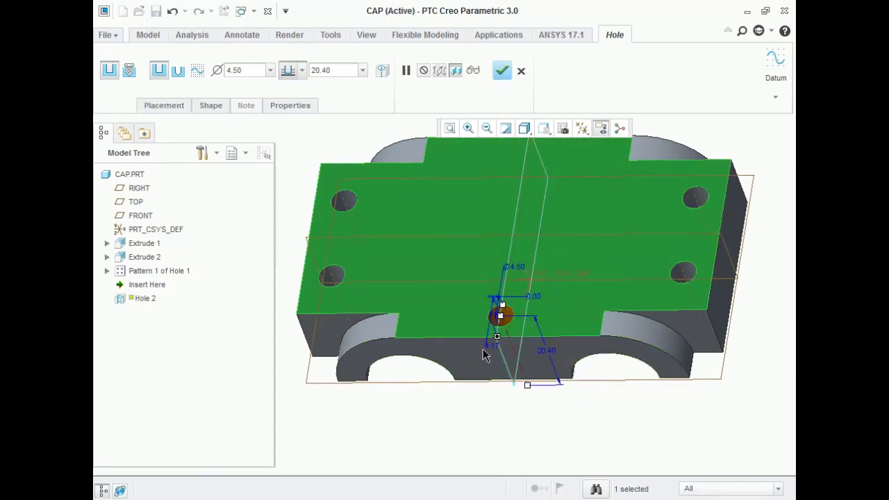
key(alt+Tab)
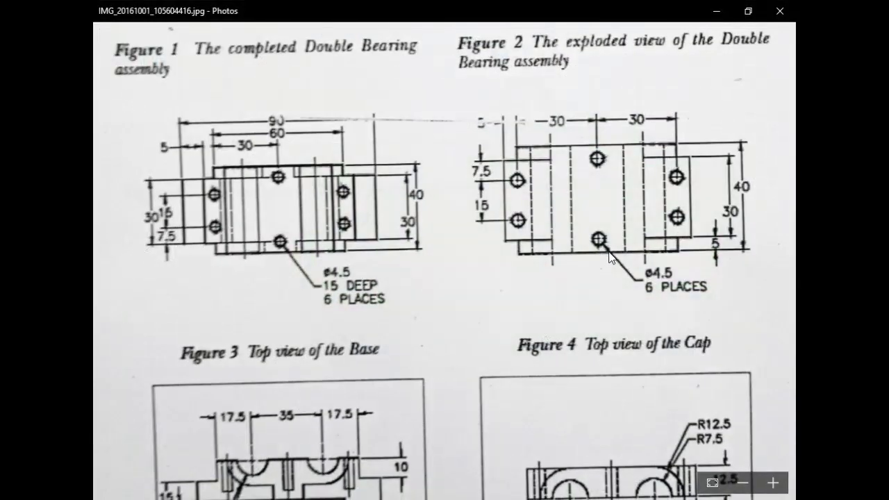
click(716, 11)
click(493, 343)
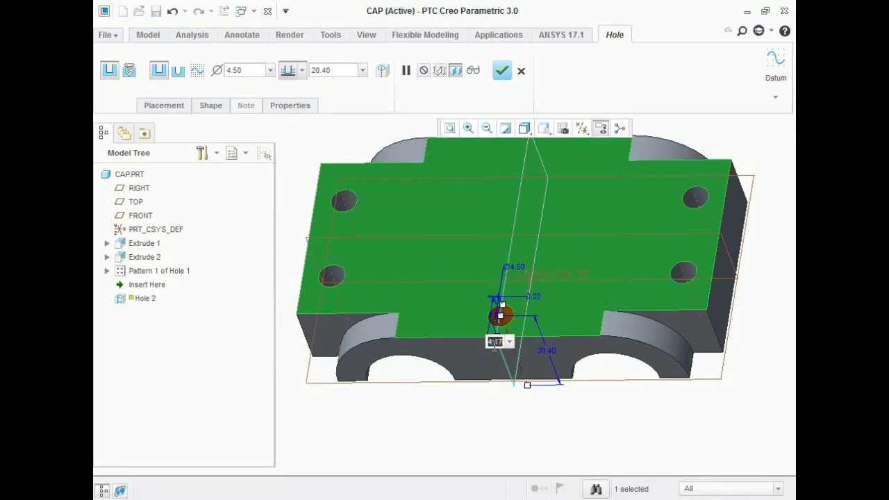
text(5)
key(Return)
click(301, 70)
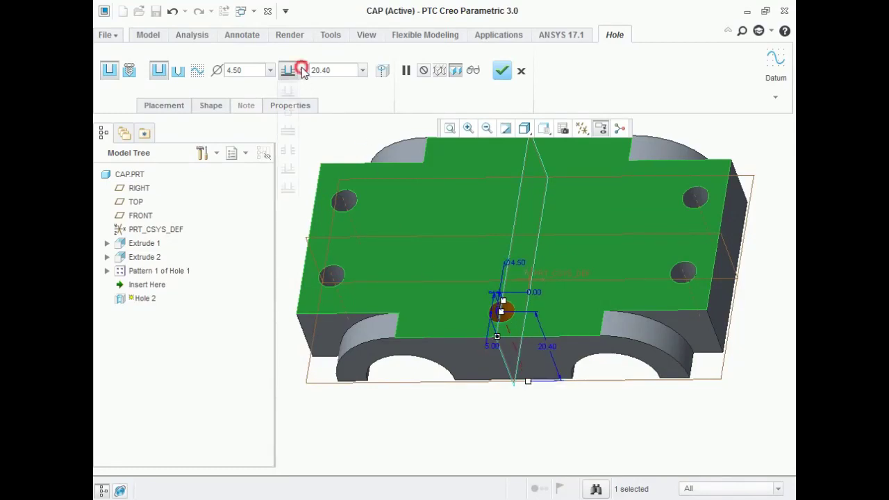
click(288, 148)
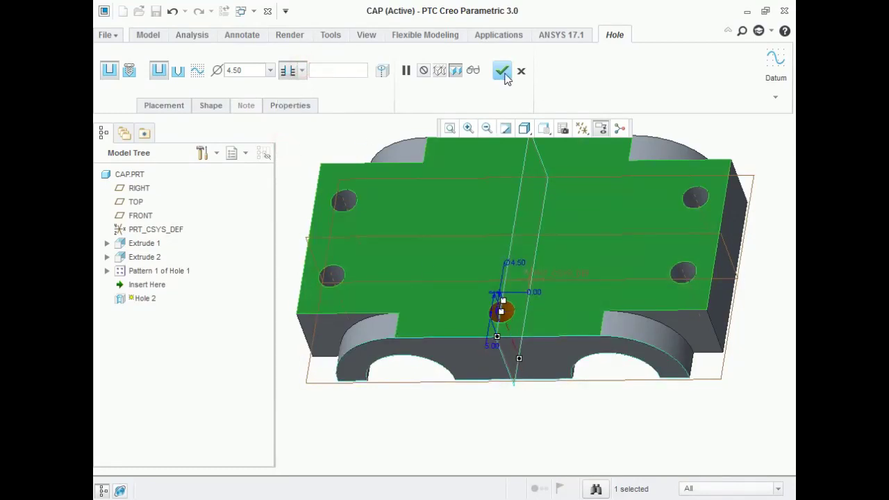
click(502, 70)
Step: Pattern the middle hole by direction along the cap's right end edge, 2 members spaced 30 towards the back, using the Photos drawing
click(577, 61)
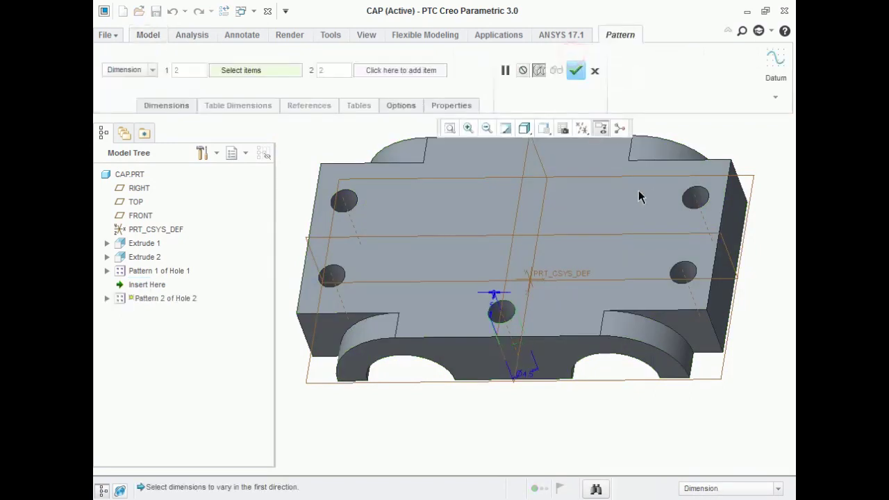
click(128, 72)
click(122, 91)
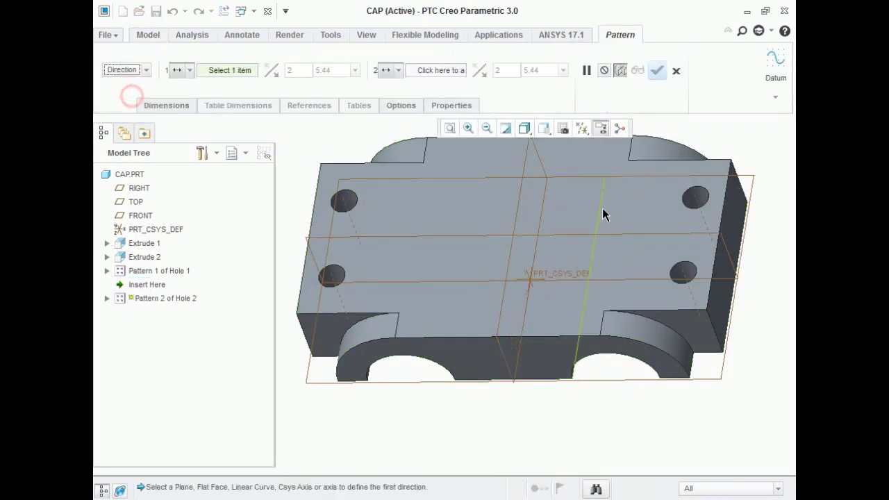
click(728, 207)
click(271, 71)
key(alt+Tab)
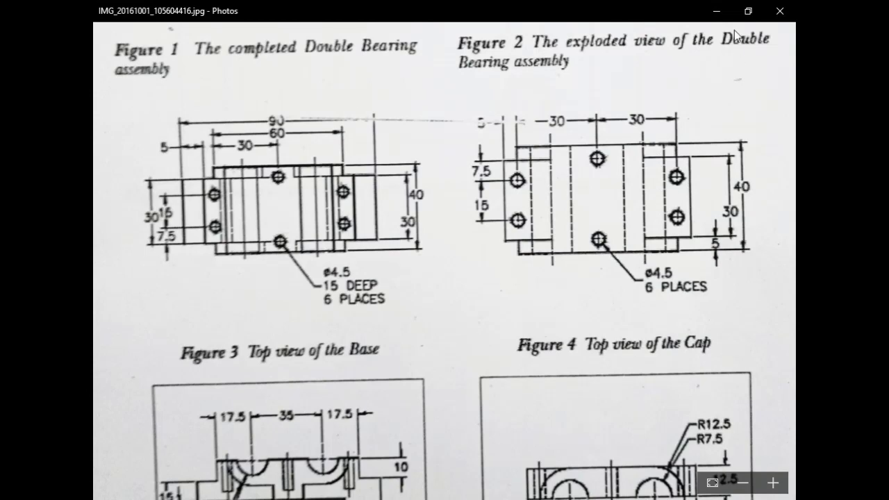
click(716, 11)
double_click(541, 303)
text(30)
key(Return)
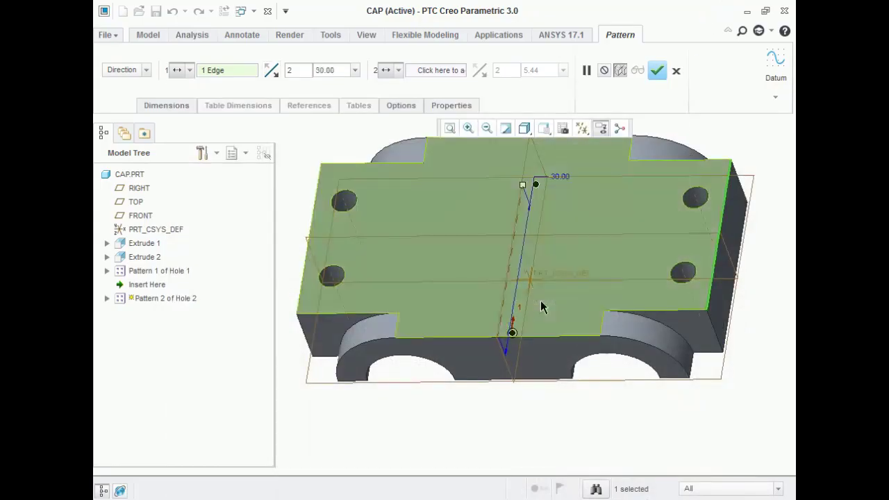
middle_click(546, 423)
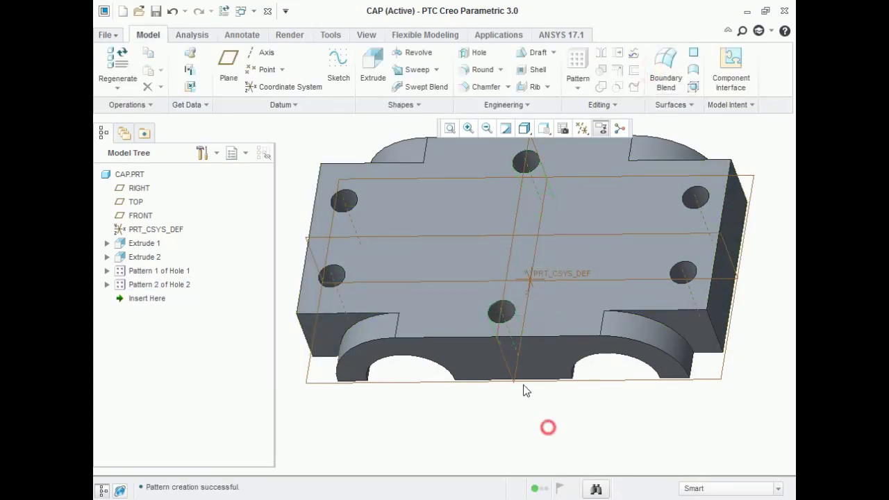
Step: Save the cap part in the duoble bearing folder and close its window
scroll(506, 354, up, 2)
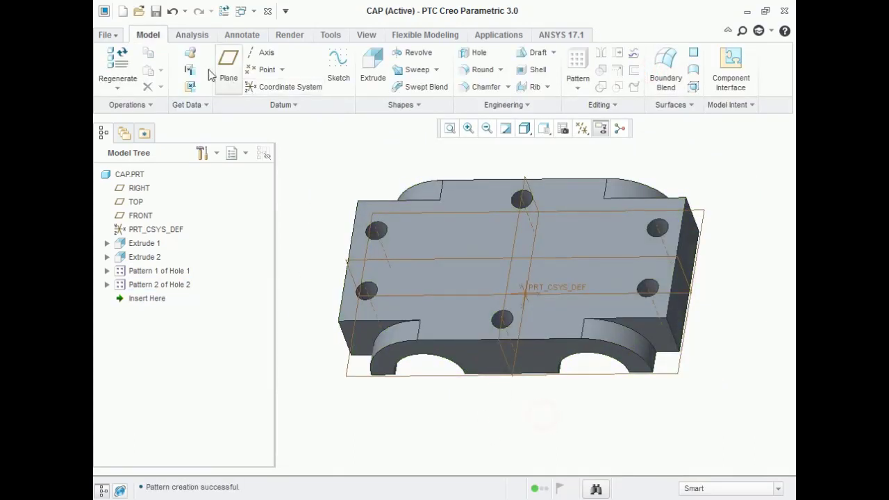
click(156, 11)
click(348, 461)
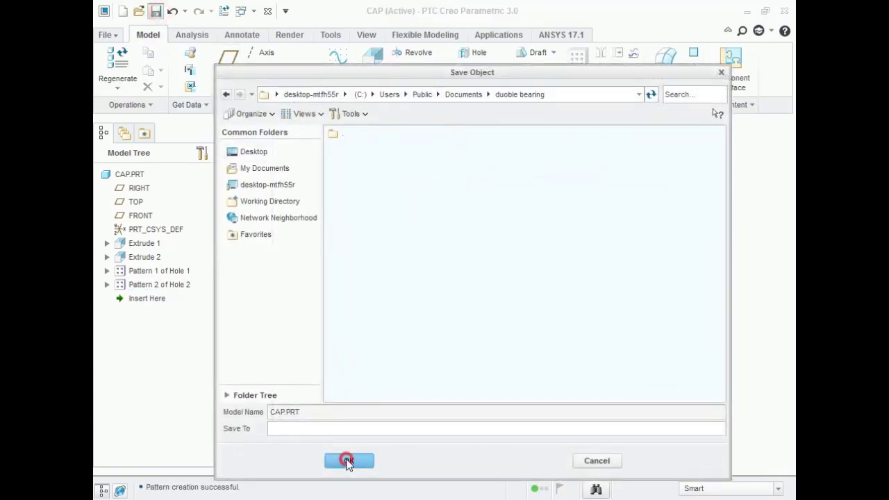
key(alt+Tab)
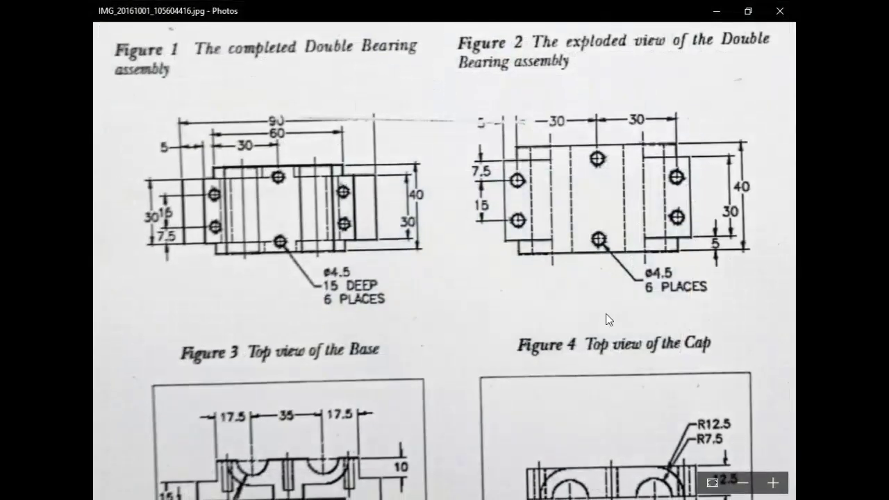
click(716, 11)
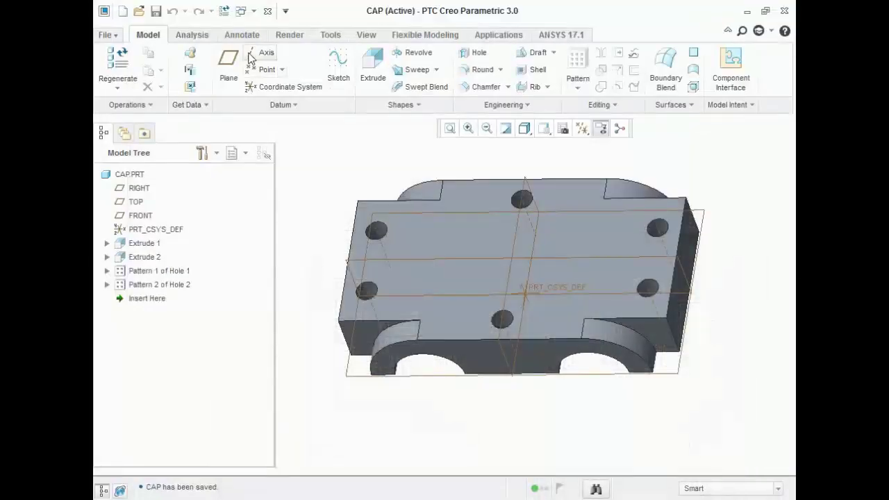
click(264, 12)
Step: In Photos, view the whole Double Bearing Assembly sheet and examine the next image with the bushing and bolt dimensions
key(alt+Tab)
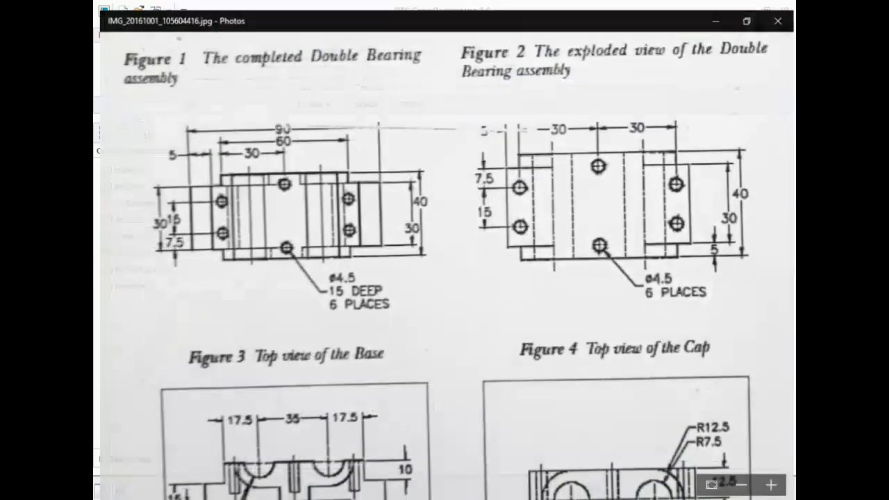
scroll(511, 375, down, 2)
scroll(509, 375, down, 1)
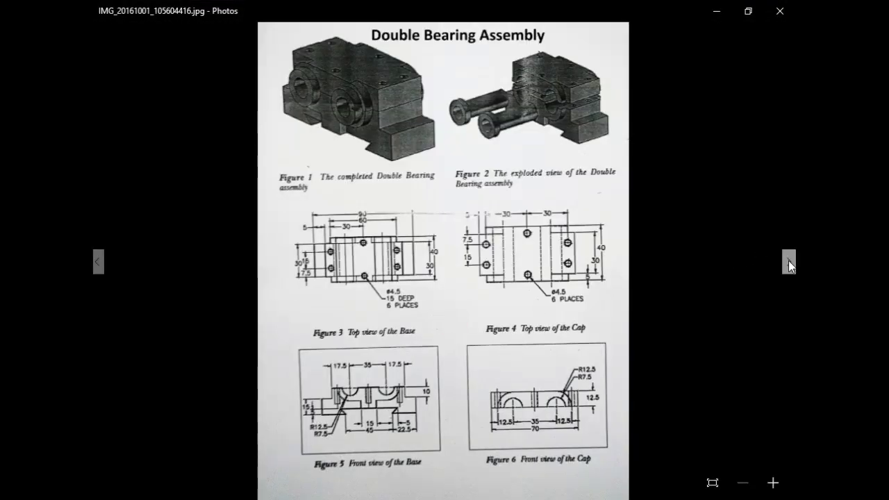
click(789, 261)
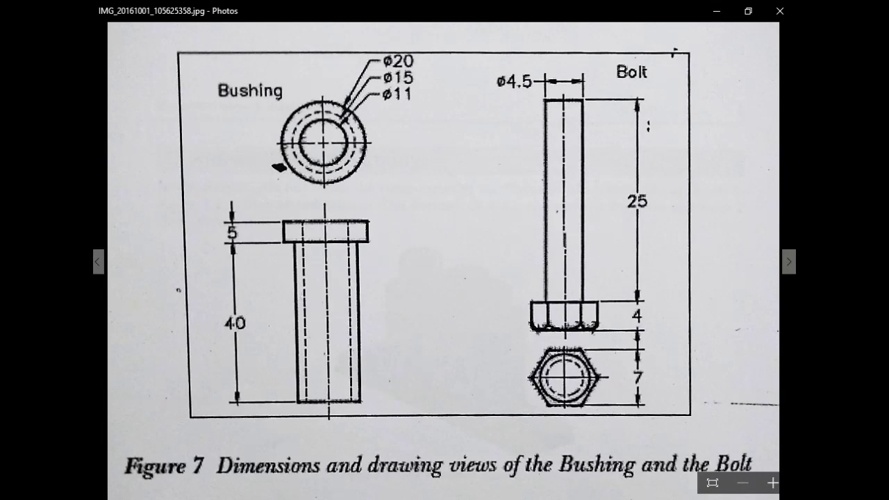
Step: Switch to Creo Parametric and create a solid part named bushing with the mmns_part_solid template instead of the default one
key(alt+Tab)
click(109, 62)
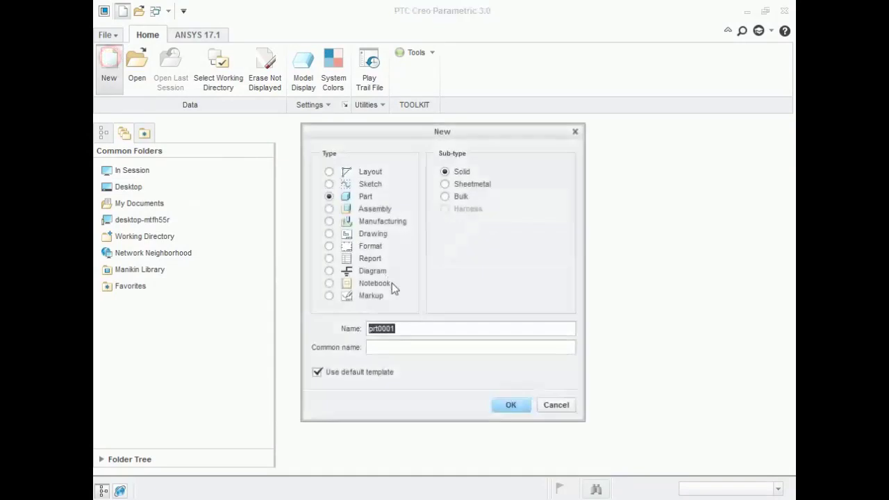
click(316, 371)
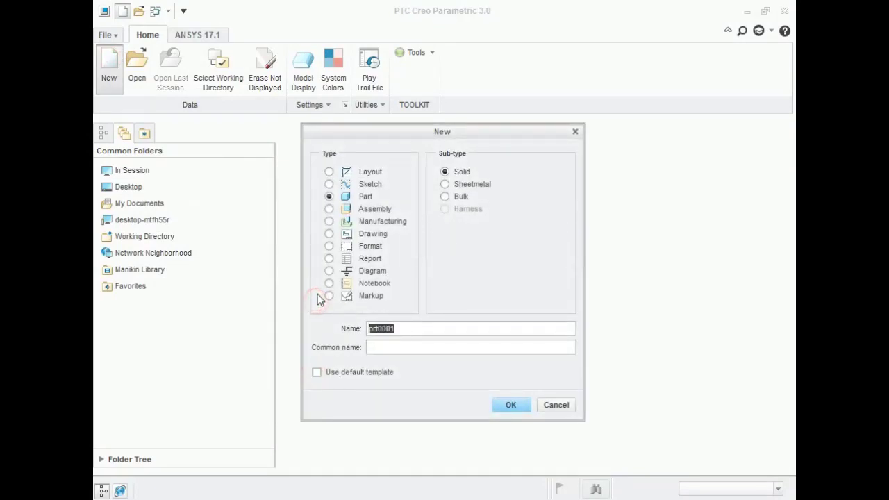
text(bus)
click(510, 404)
click(341, 213)
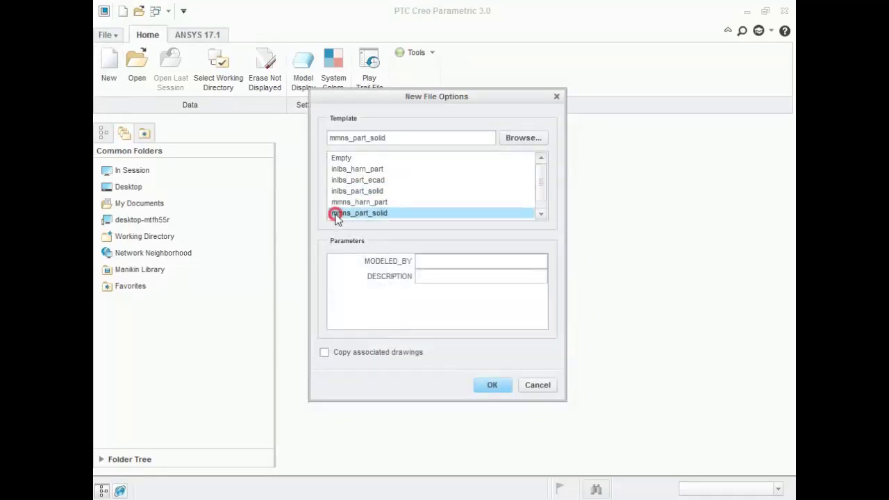
click(486, 386)
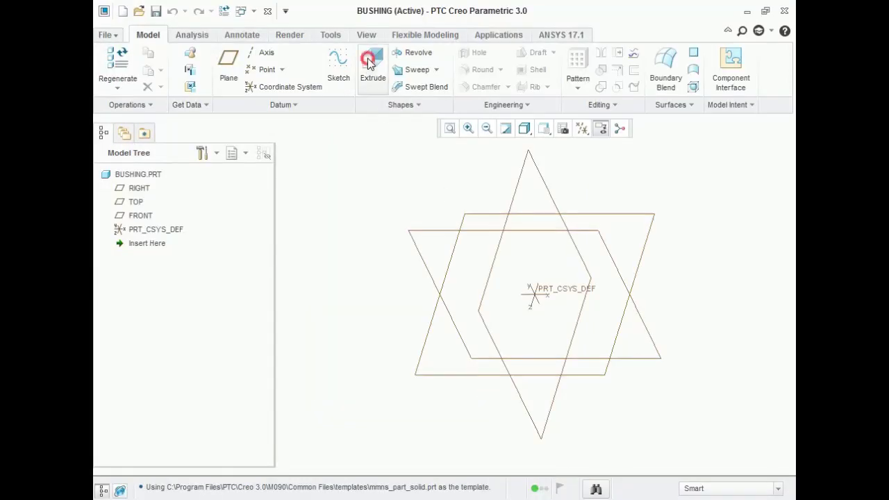
Step: Start an extrusion on the FRONT plane and sketch a circle of diameter 20 centred on the origin
click(369, 63)
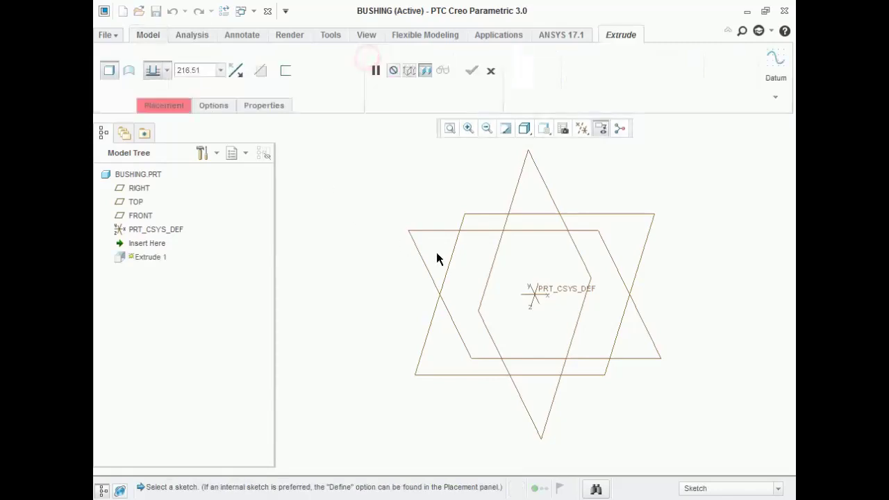
click(591, 228)
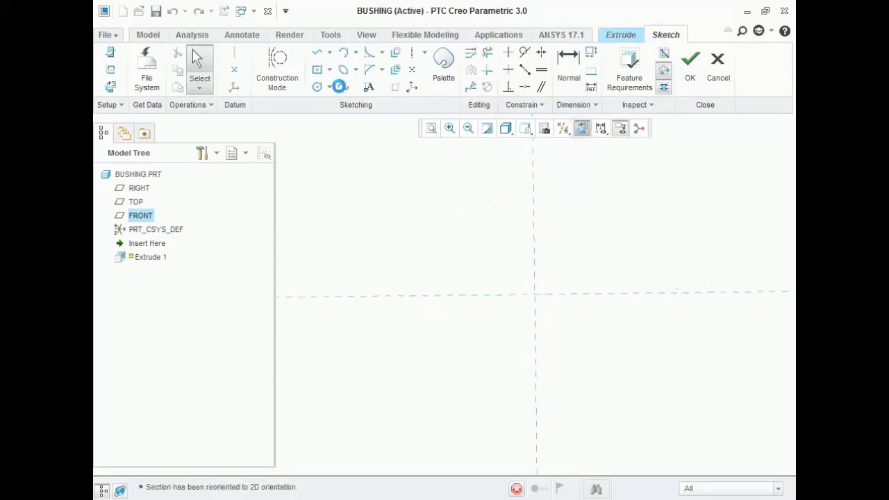
click(317, 87)
click(535, 295)
click(562, 258)
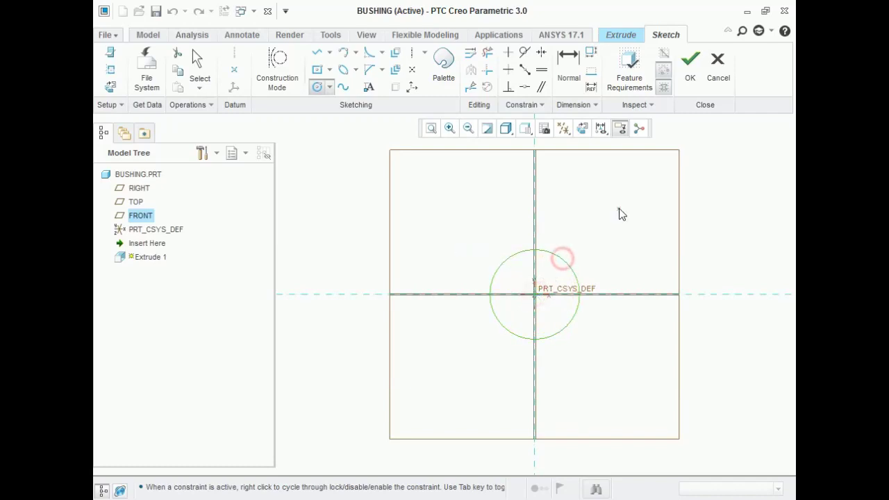
middle_click(622, 216)
double_click(465, 253)
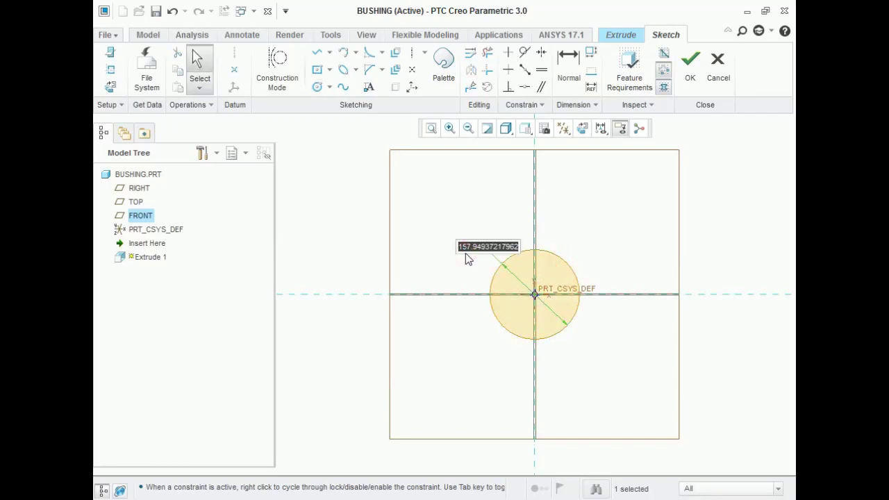
text(20)
key(Return)
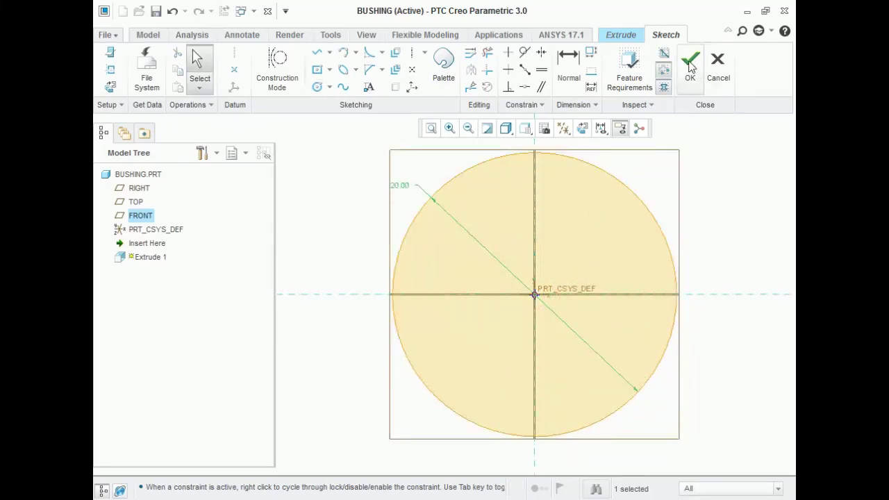
click(689, 62)
Step: Check the flange thickness on the bushing drawing in Photos and extrude the 20-diameter circle to a depth of 5
middle_drag(561, 253, 543, 261)
key(alt+Tab)
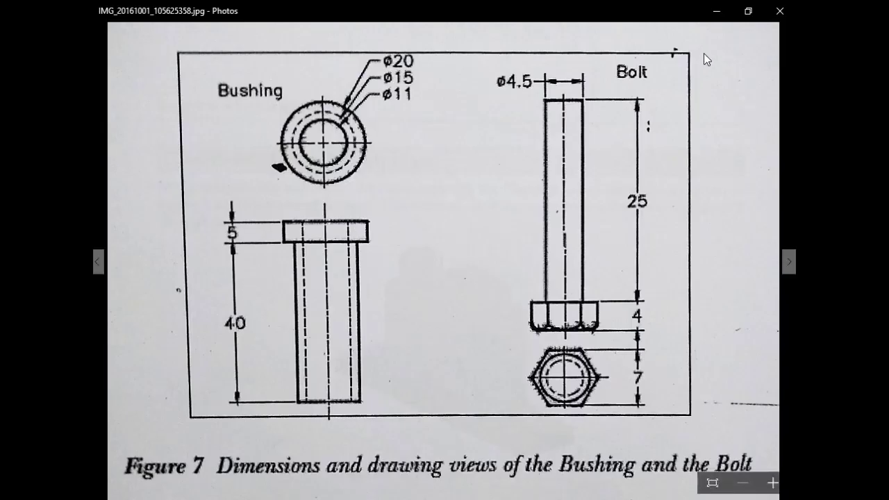
click(717, 11)
double_click(189, 69)
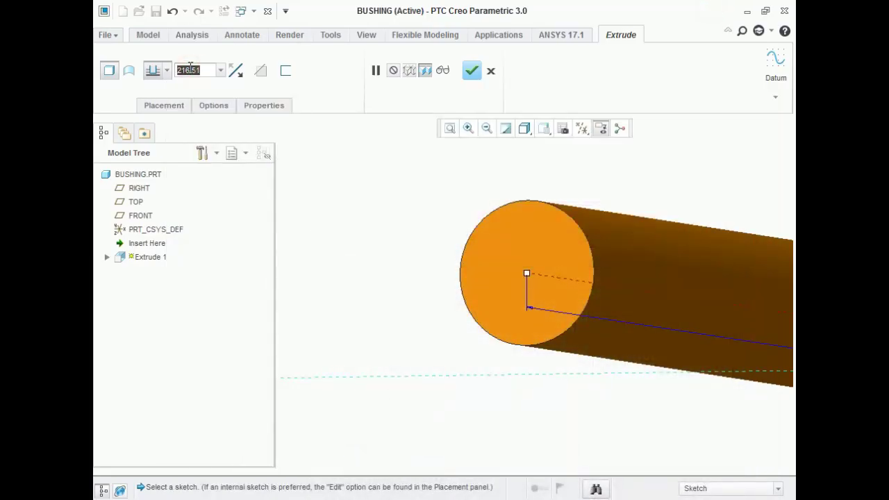
text(5)
key(Return)
scroll(381, 223, up, 4)
scroll(743, 264, down, 3)
click(477, 73)
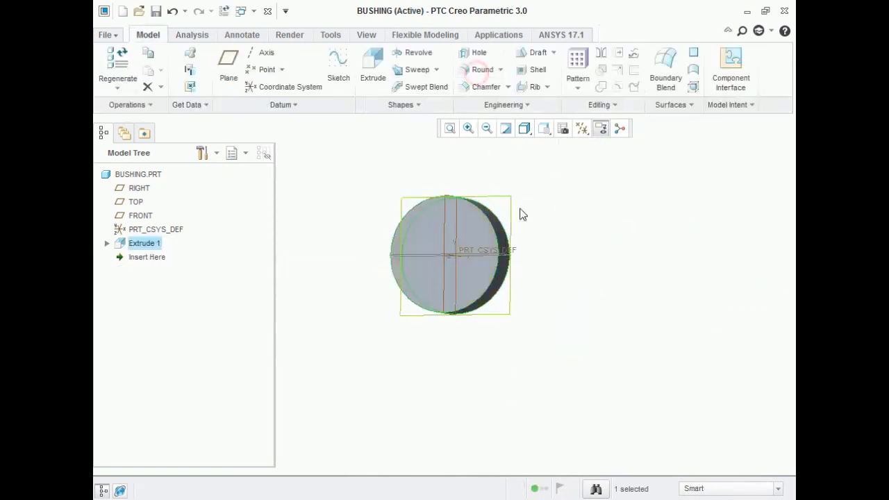
Step: Consult the bushing drawing in Photos and open an extrude sketch on the flange disc's flat face, oriented parallel to the screen
mouse_move(547, 251)
middle_down()
mouse_move(534, 254)
mouse_move(551, 252)
mouse_move(549, 259)
middle_up()
key(alt+Tab)
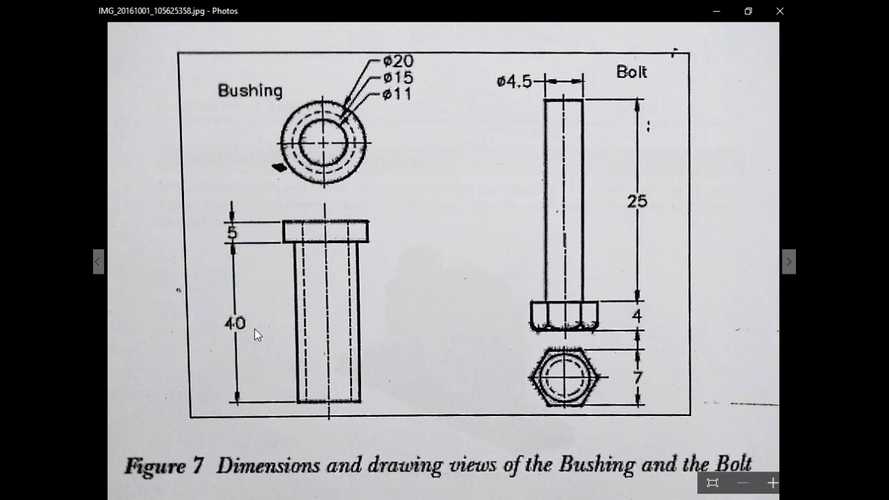
click(716, 11)
click(579, 204)
click(372, 71)
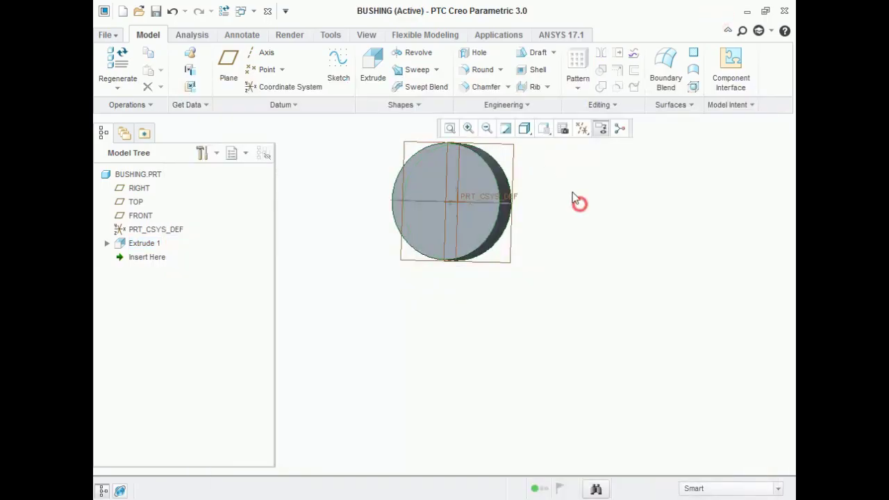
click(489, 195)
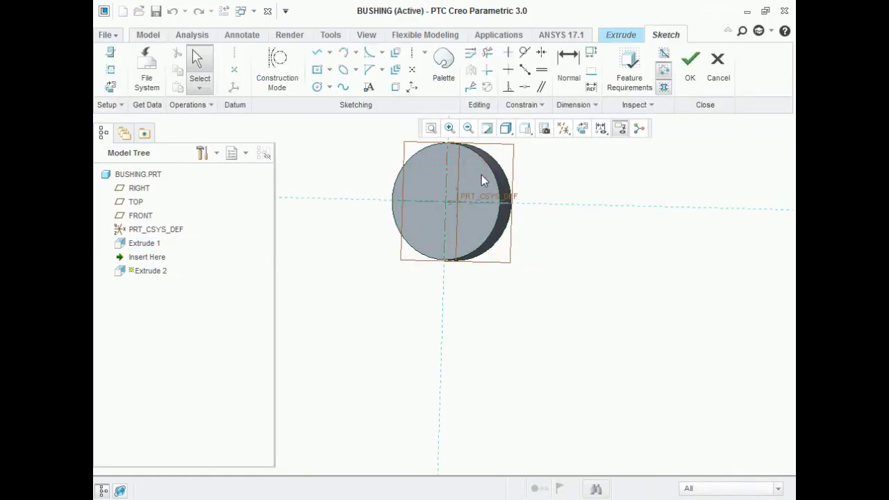
click(581, 128)
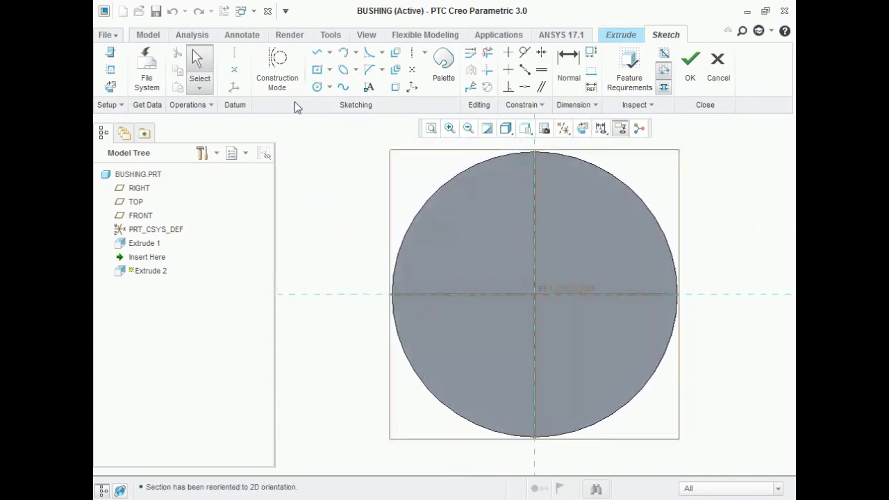
Step: Sketch a circle of diameter 15 centred on the flange face and finish the sketch
click(317, 88)
click(534, 293)
click(576, 201)
middle_click(577, 201)
double_click(416, 199)
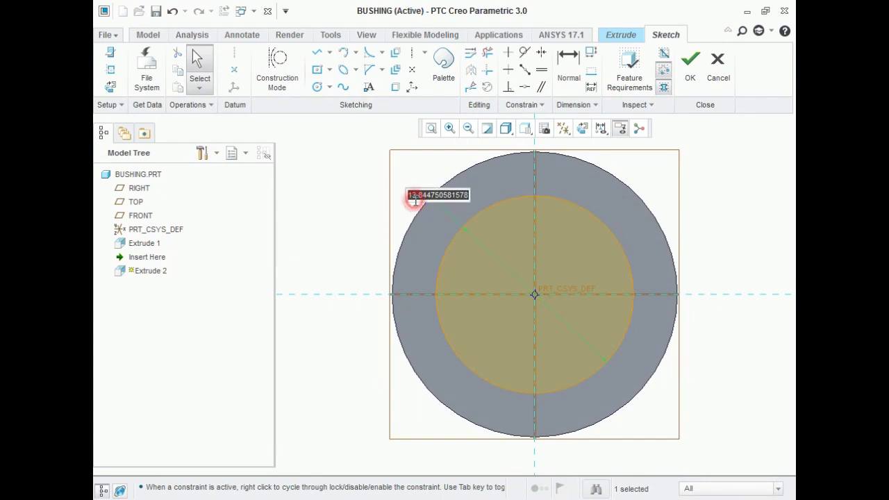
text(15)
key(Return)
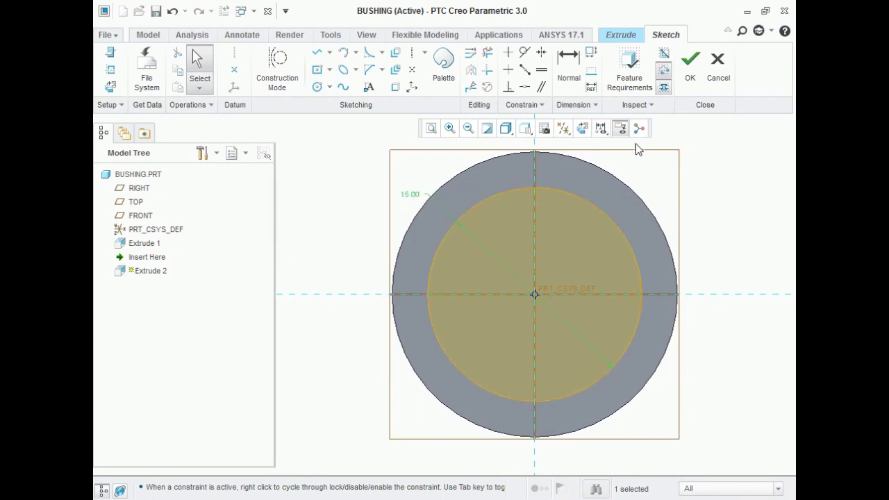
click(689, 63)
Step: Create the 15-diameter extrusion from the flange and redefine its depth to 40
middle_click(535, 213)
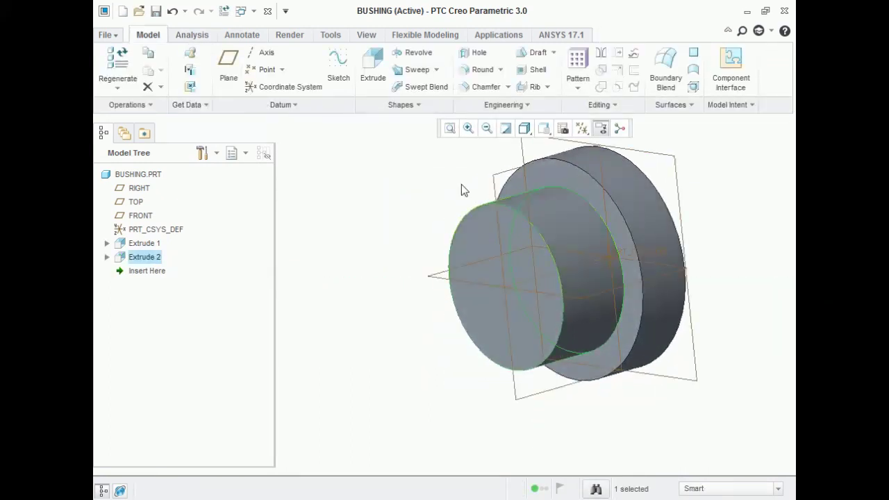
right_click(143, 256)
click(191, 278)
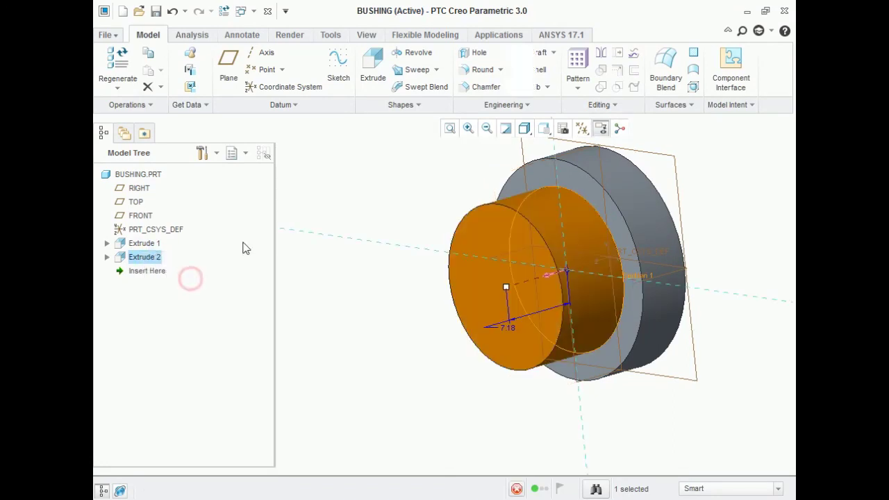
double_click(192, 70)
text(40)
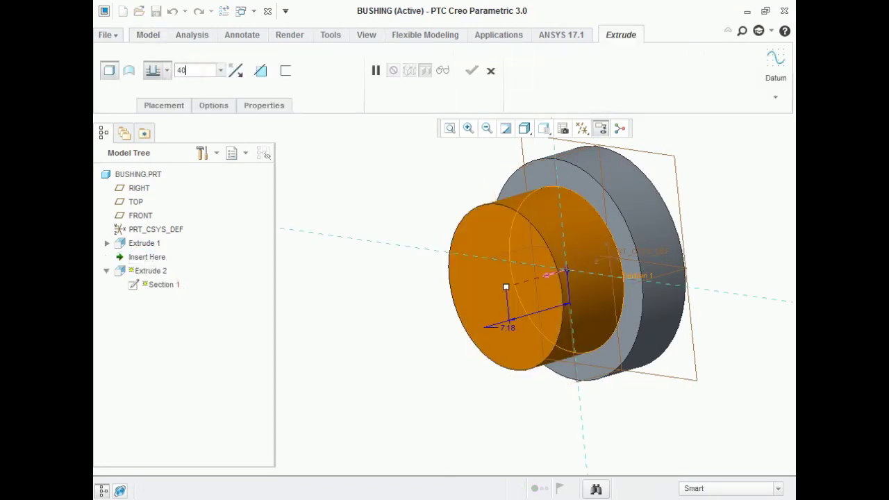
key(Return)
scroll(493, 241, down, 3)
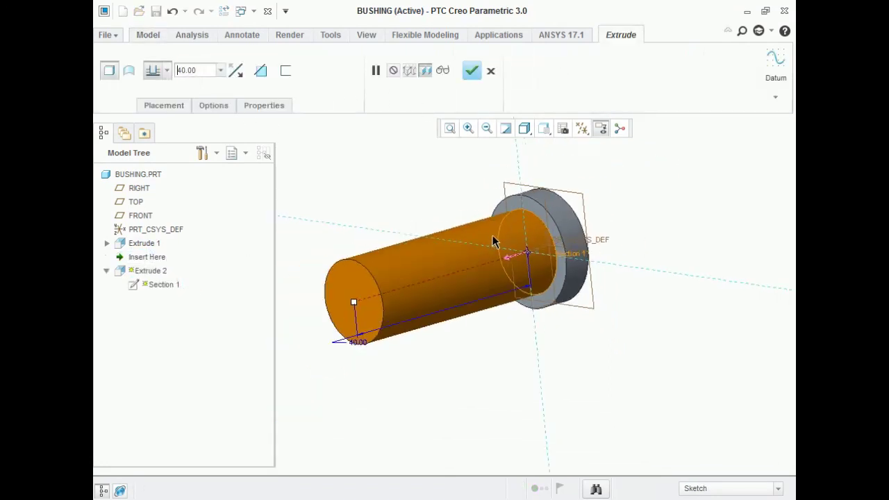
click(472, 70)
click(515, 381)
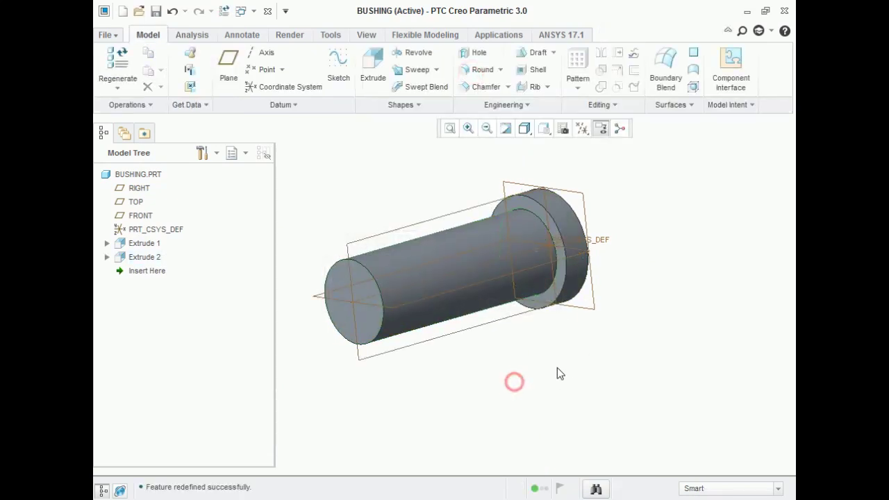
Step: Check the bore on the bushing drawing in Photos and place a coaxial hole on the flange's outer end face
key(alt+Tab)
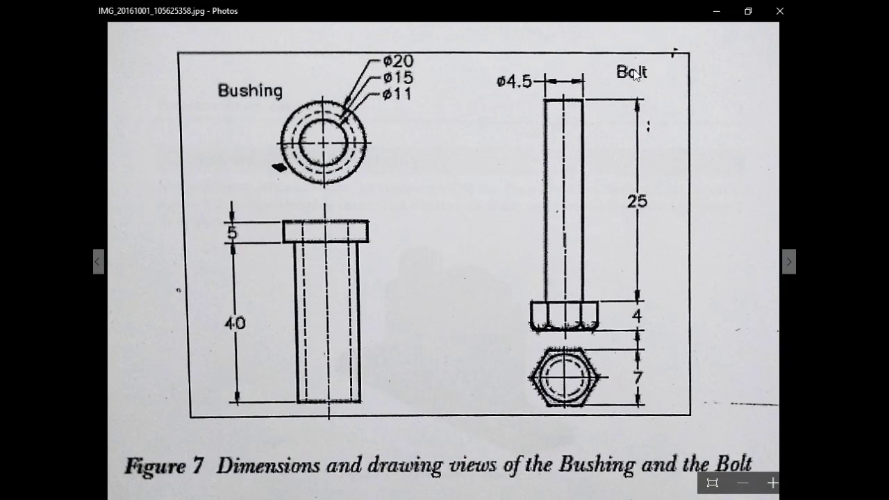
click(716, 11)
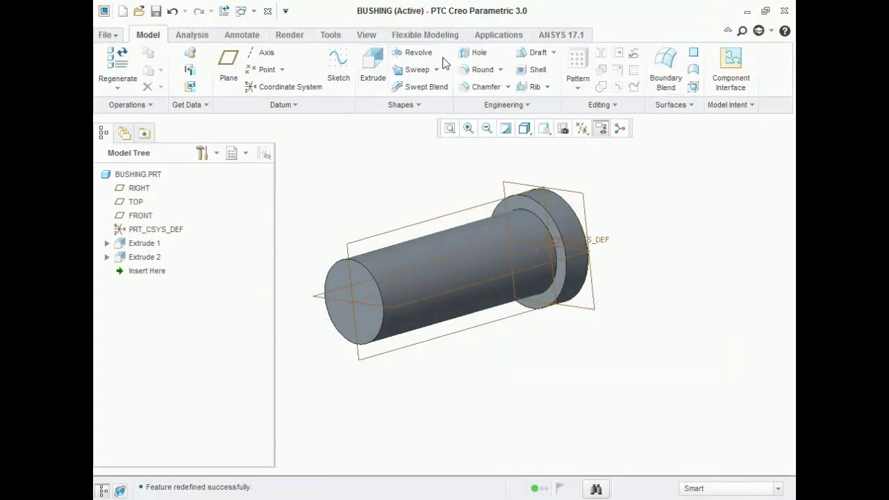
click(477, 54)
click(493, 260)
middle_drag(555, 232, 522, 237)
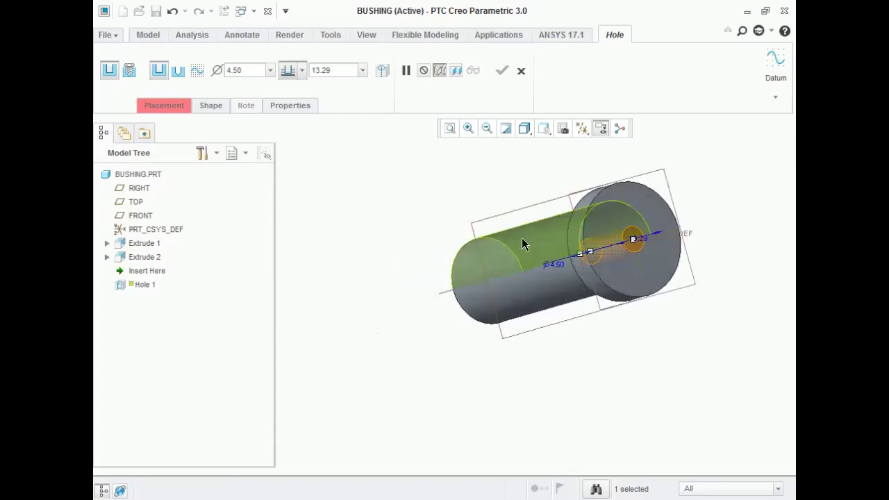
ctrl+click(645, 209)
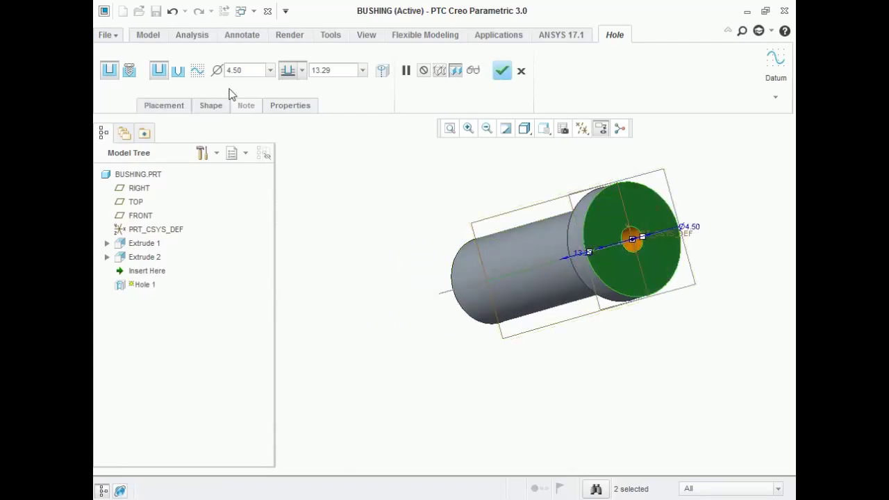
Step: Set the coaxial hole's diameter to 11 and its depth to Through All, and create it
double_click(251, 69)
text(11)
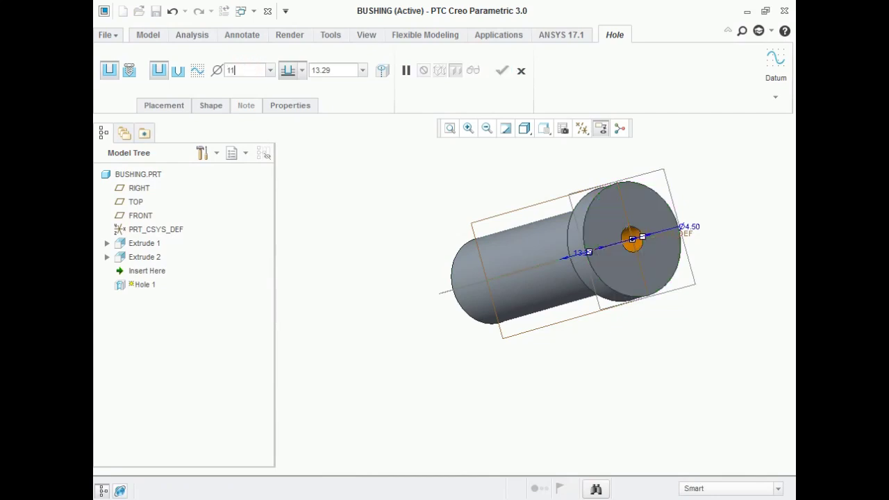
click(297, 71)
click(285, 151)
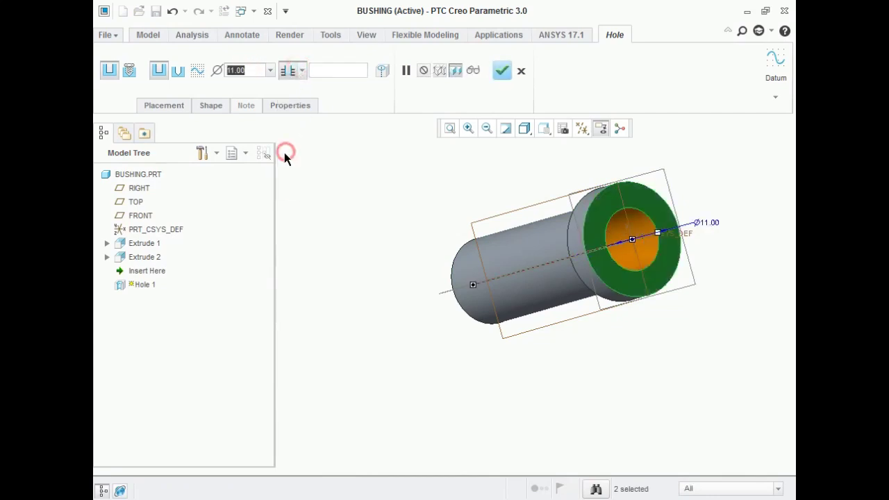
click(501, 70)
click(549, 402)
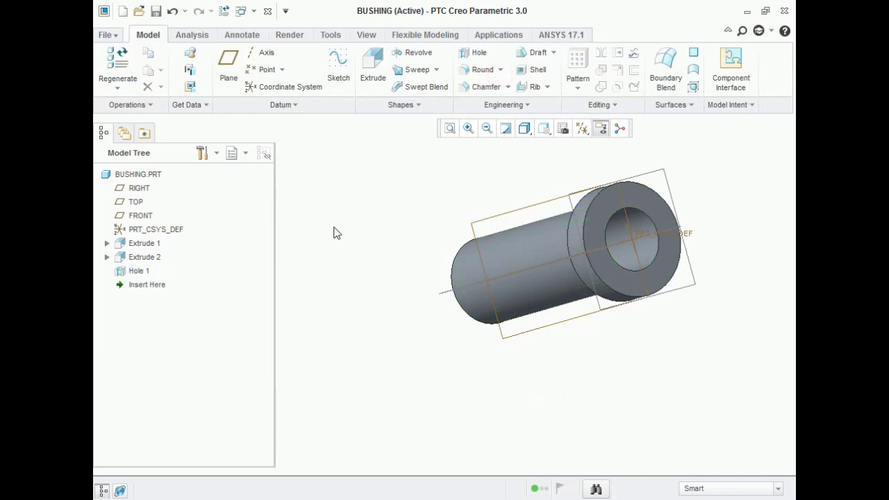
Step: Save the bushing part and close its window
click(155, 11)
click(349, 462)
click(268, 11)
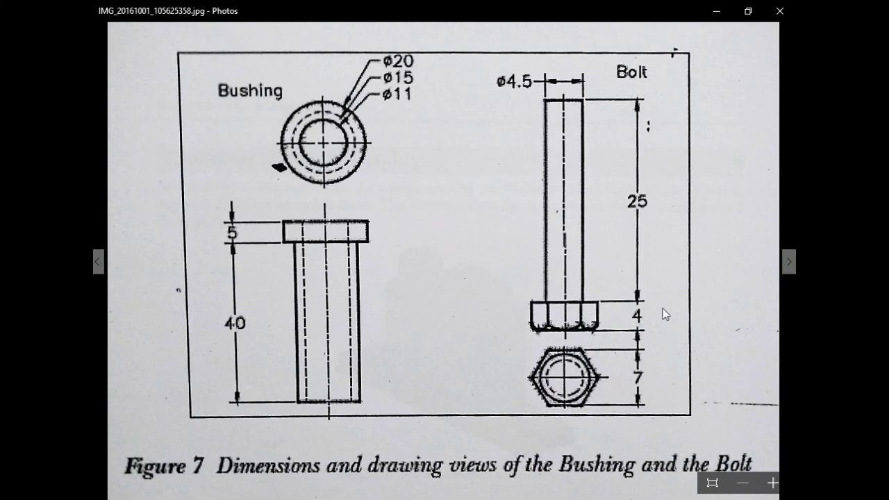
Step: Leave the Photos drawing and create a solid part named bolt in Creo Parametric with the mmns_part_solid template
click(715, 12)
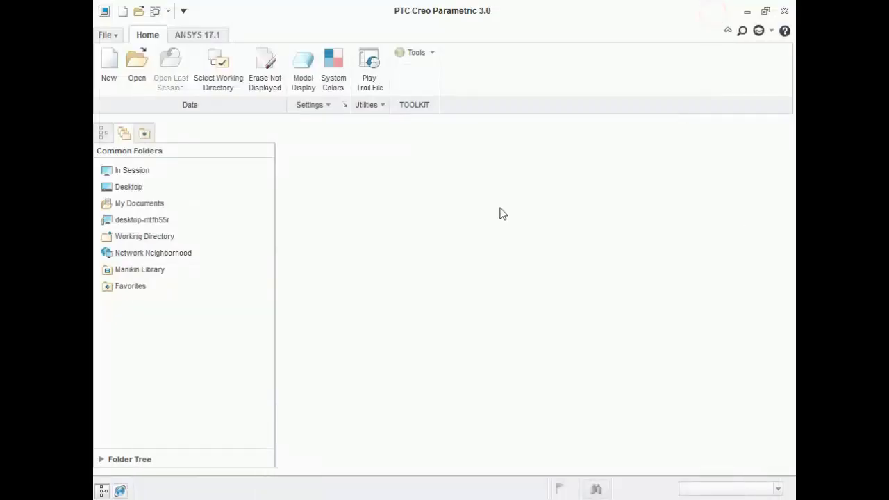
click(109, 66)
click(318, 371)
drag(431, 333, 286, 312)
text(bolt)
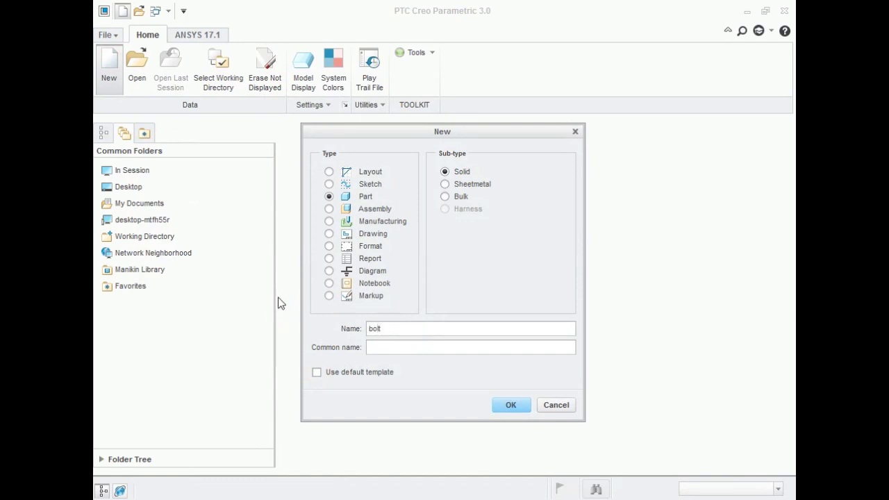
click(509, 407)
click(365, 212)
click(494, 387)
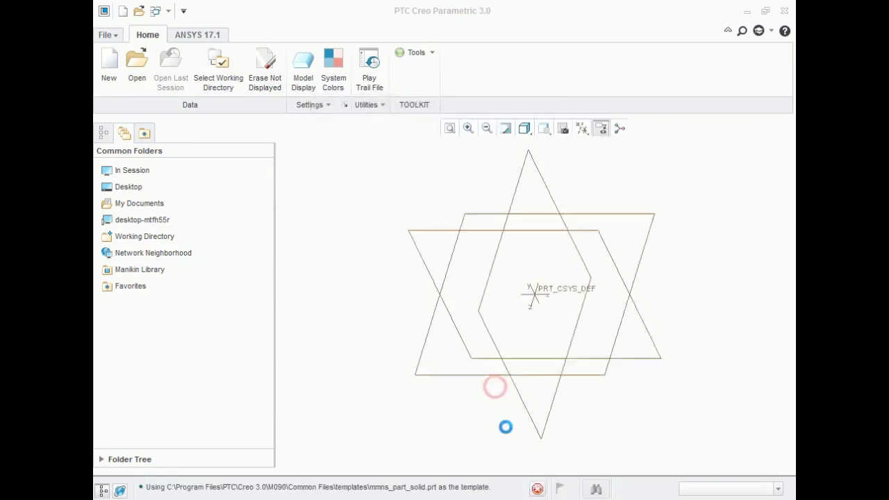
Step: Start an extrusion sketch on the TOP plane and place a 6-Sided Hexagon, sides about 63 mm, centred on the origin
click(378, 64)
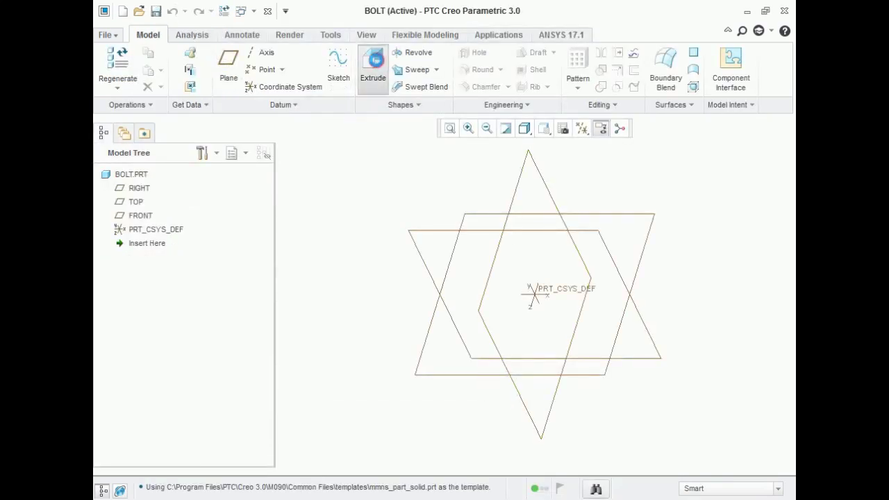
click(605, 214)
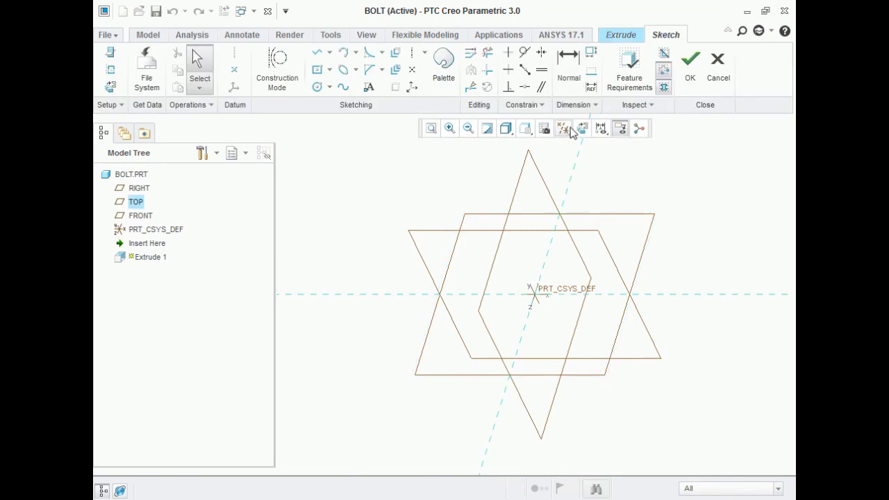
click(582, 129)
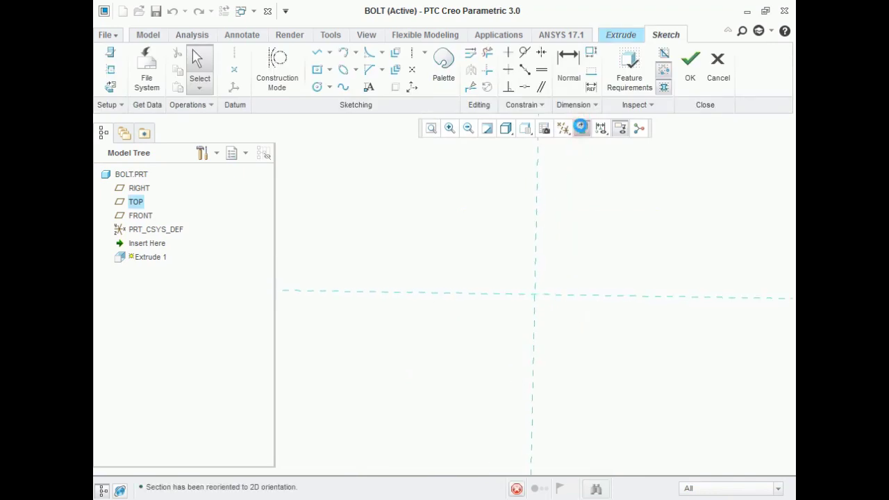
click(448, 61)
click(778, 433)
double_click(688, 422)
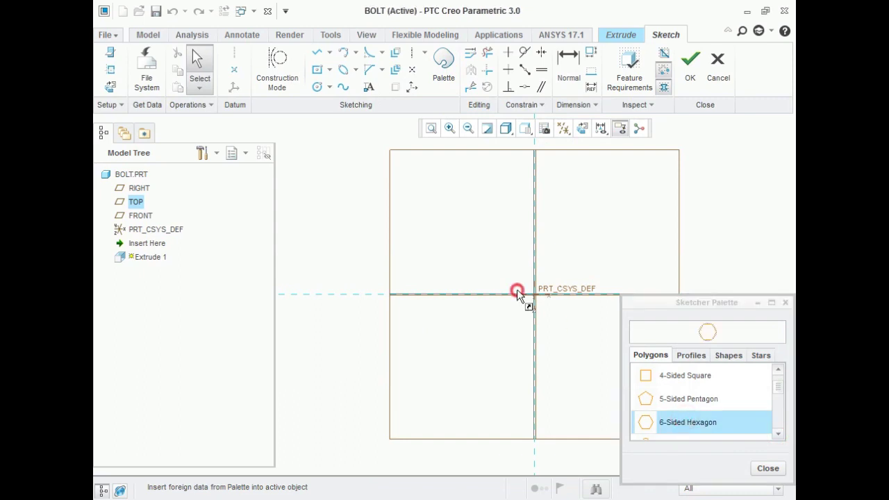
click(478, 243)
click(768, 468)
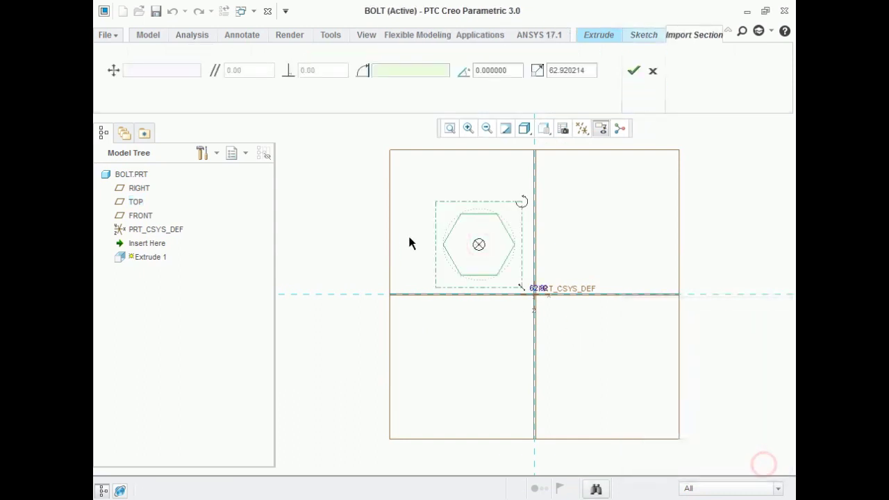
drag(479, 245, 531, 291)
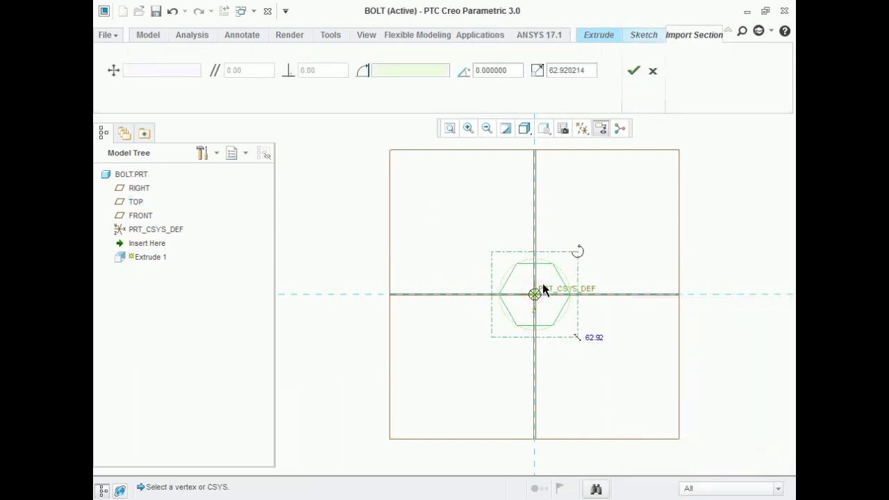
click(632, 69)
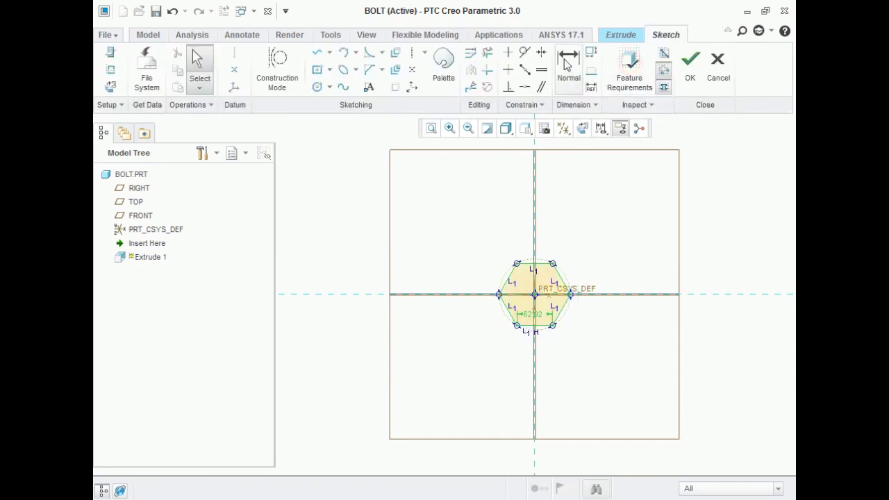
Step: Dimension the hexagon across its two horizontal flats, set it to 7 mm, and finish the sketch
scroll(592, 280, down, 5)
click(468, 243)
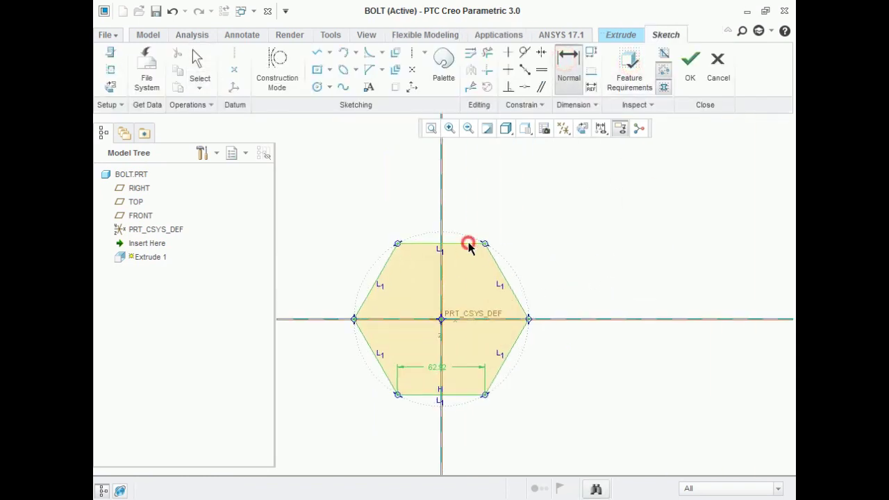
click(469, 393)
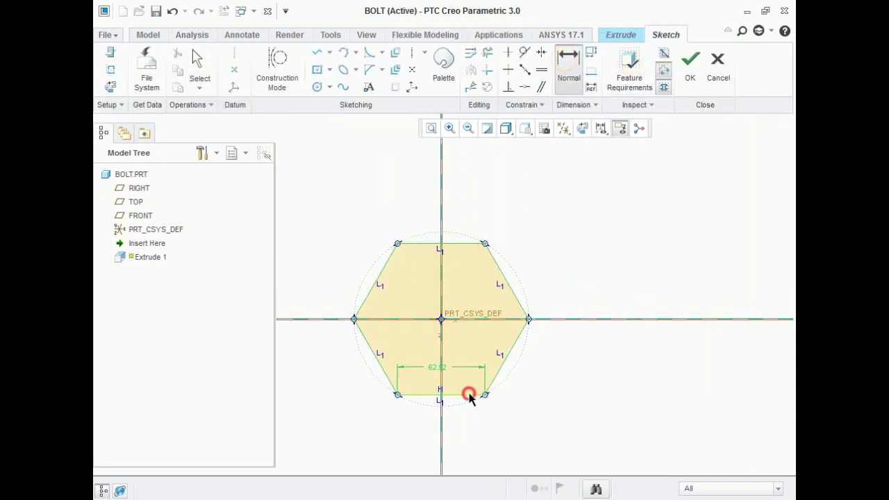
middle_click(576, 302)
click(664, 165)
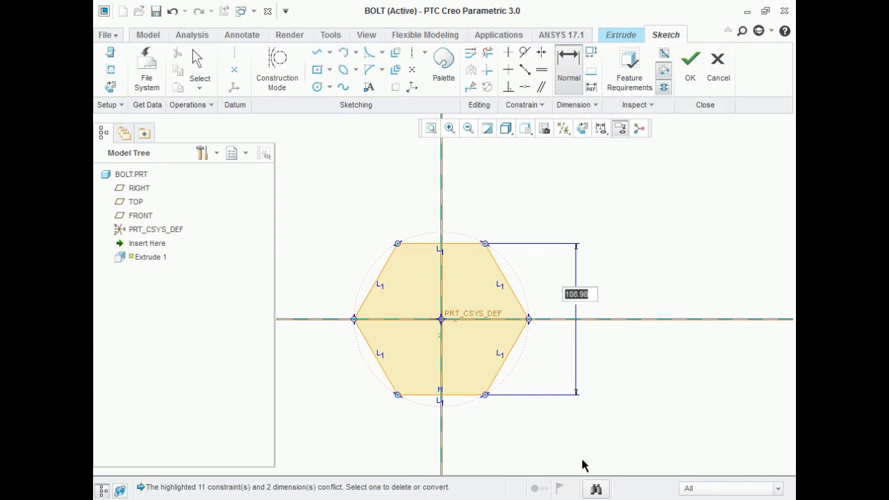
text(7)
key(Return)
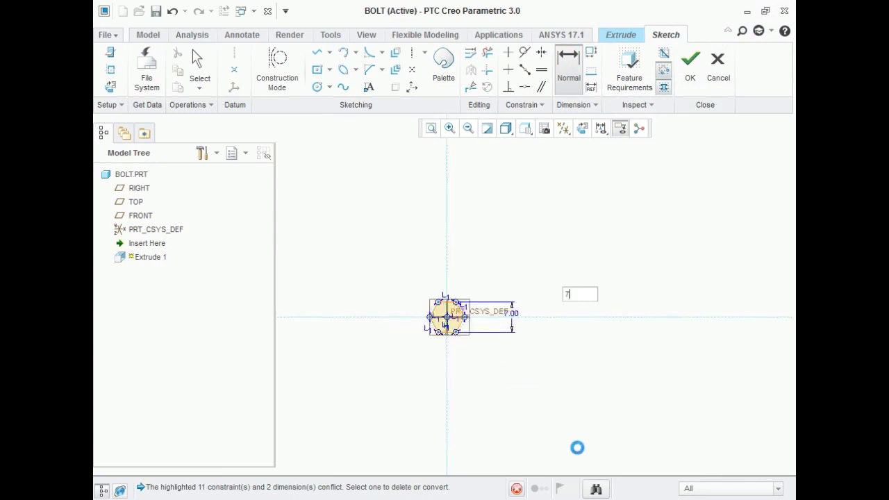
click(690, 62)
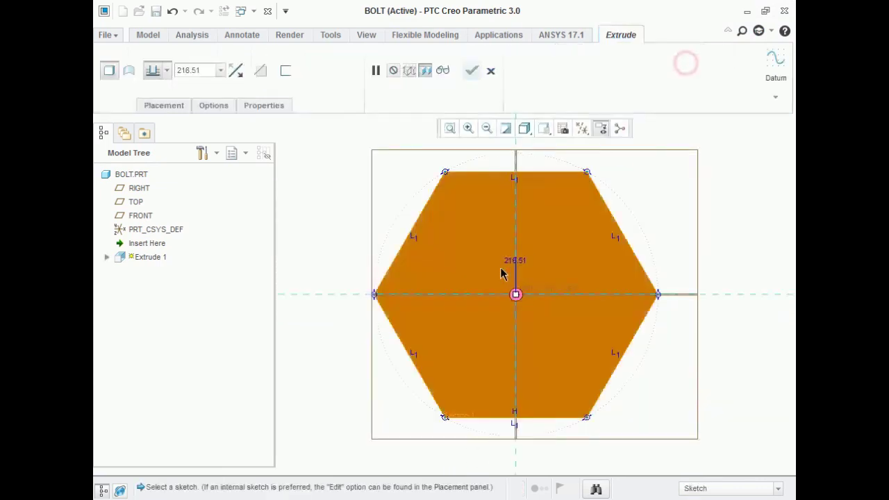
Step: Set the hexagon's extrusion depth to 4 mm and create the bolt head
double_click(188, 70)
text(4)
key(Return)
scroll(320, 253, up, 4)
scroll(538, 209, down, 6)
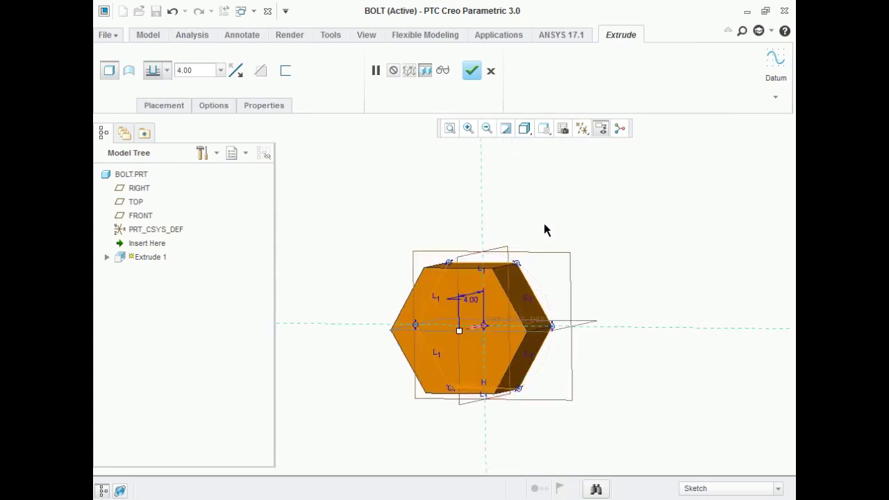
click(472, 71)
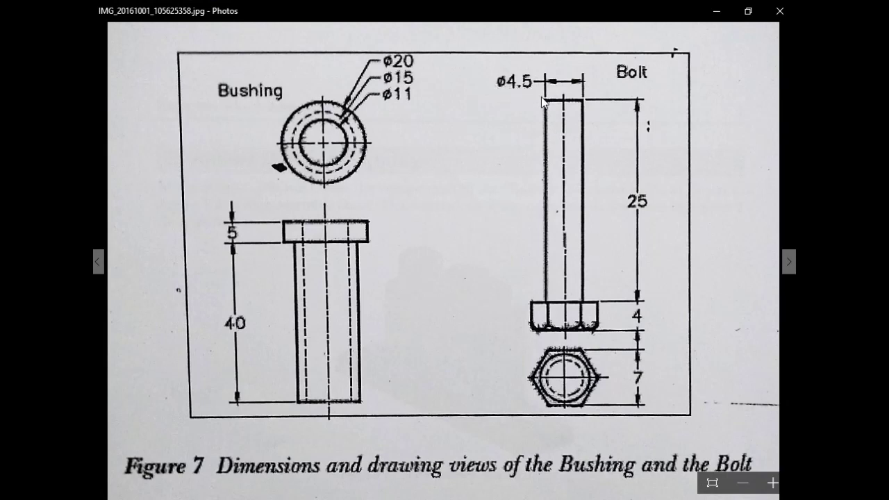
Step: Return from the Photos drawing to Creo Parametric and sketch a centred circle about 5.5 mm in diameter on the hexagonal head's end face for an extrusion
click(716, 11)
click(391, 153)
click(373, 61)
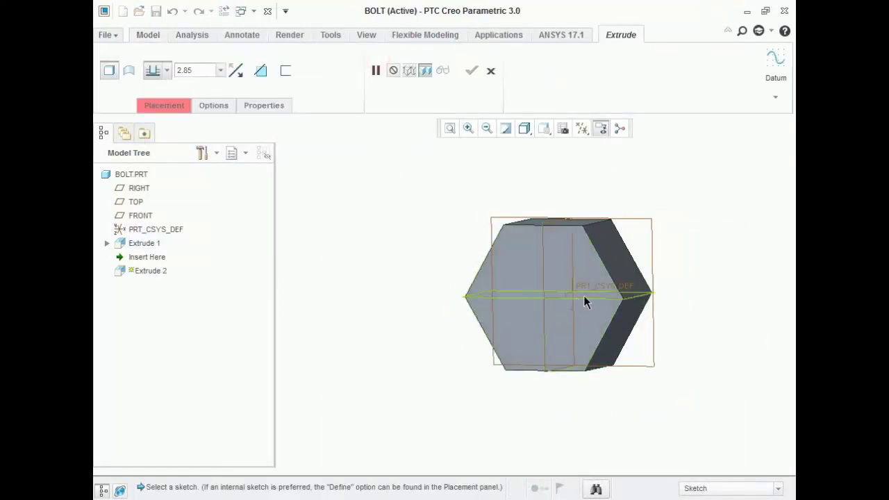
click(591, 279)
click(576, 132)
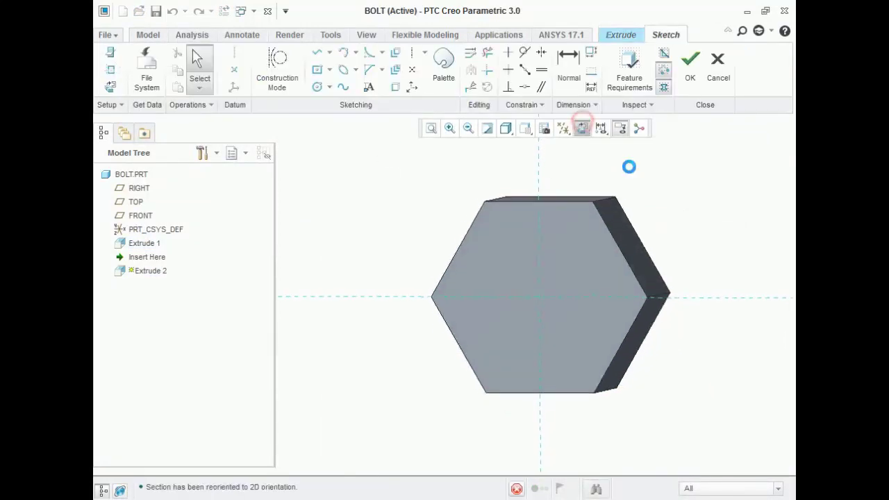
click(317, 86)
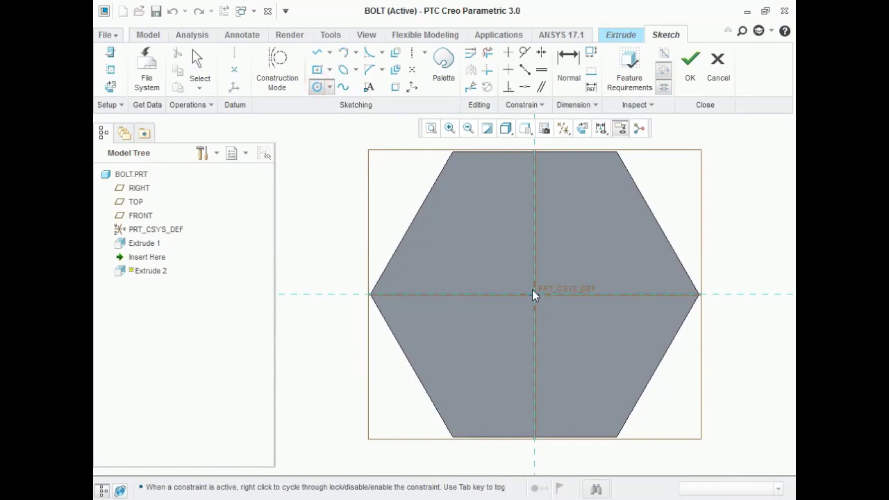
click(535, 295)
click(468, 204)
middle_click(373, 200)
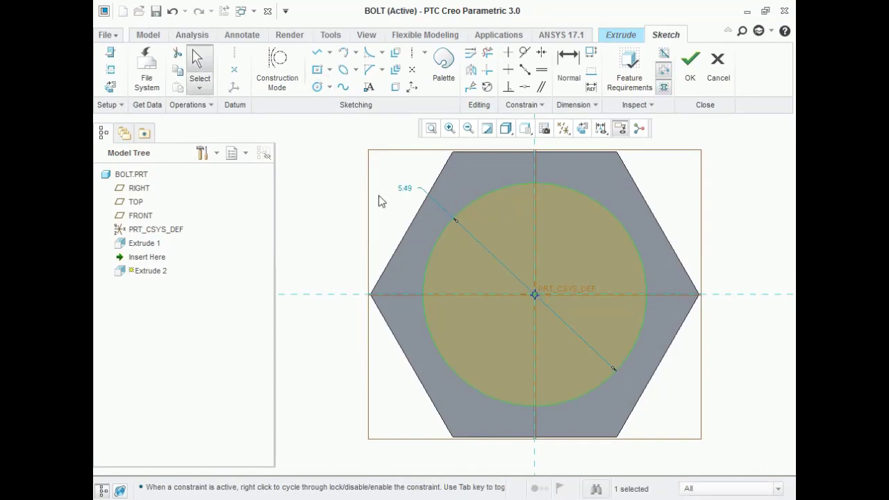
Step: Set the shank circle's diameter to 4.5 mm and finish the sketch
double_click(405, 188)
text(4.5)
key(Return)
click(690, 64)
Step: Extrude the shank circle 25 mm from the head and restore the default view
click(188, 70)
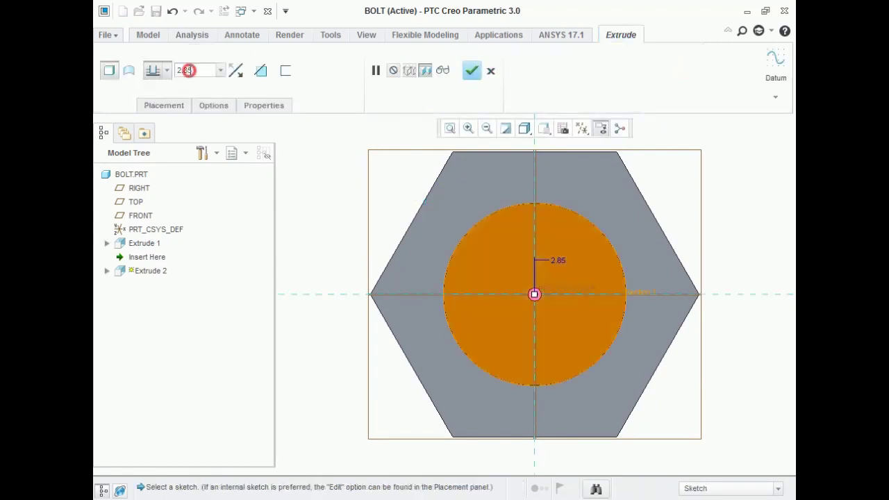
text(25)
key(Return)
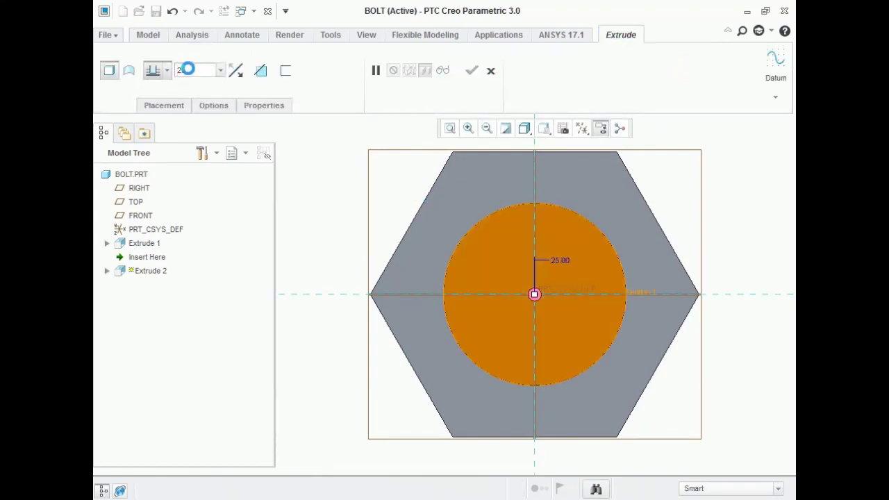
click(472, 72)
key(ctrl+d)
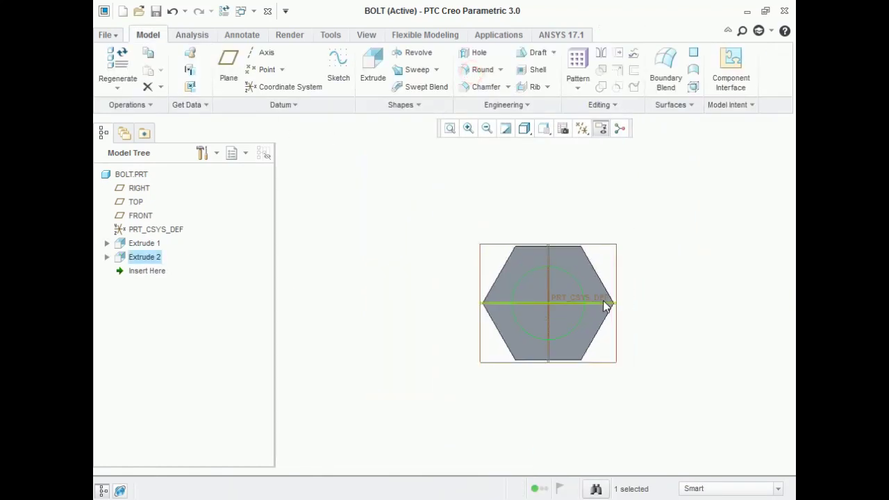
Step: Check the bolt head on the drawing in Photos, and start a revolve sketch on the FRONT plane in Creo Parametric
middle_drag(574, 320, 464, 307)
key(alt+Tab)
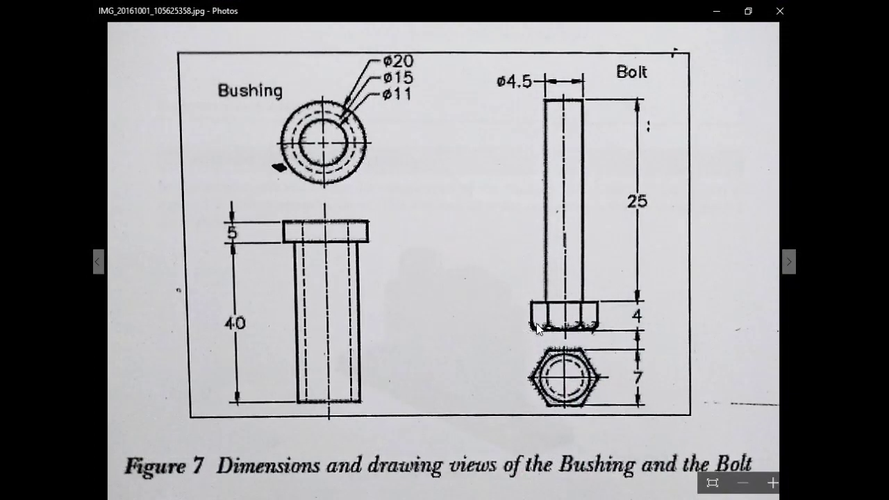
click(713, 12)
click(413, 52)
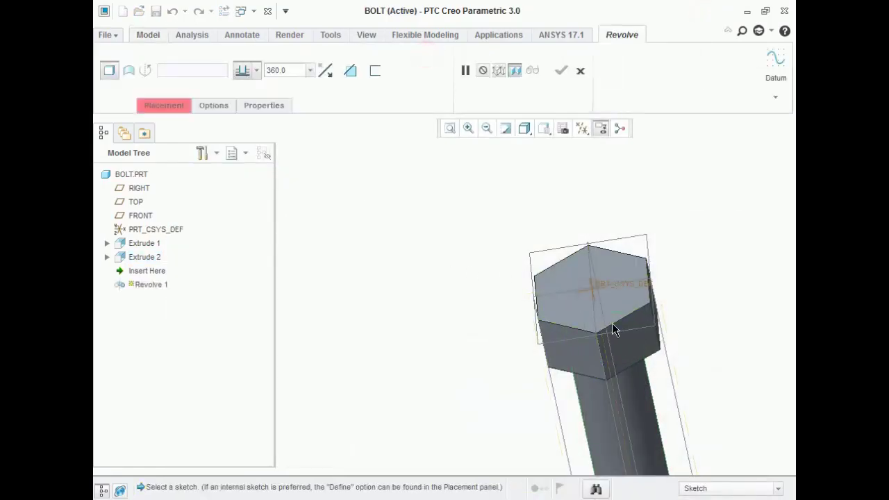
click(587, 247)
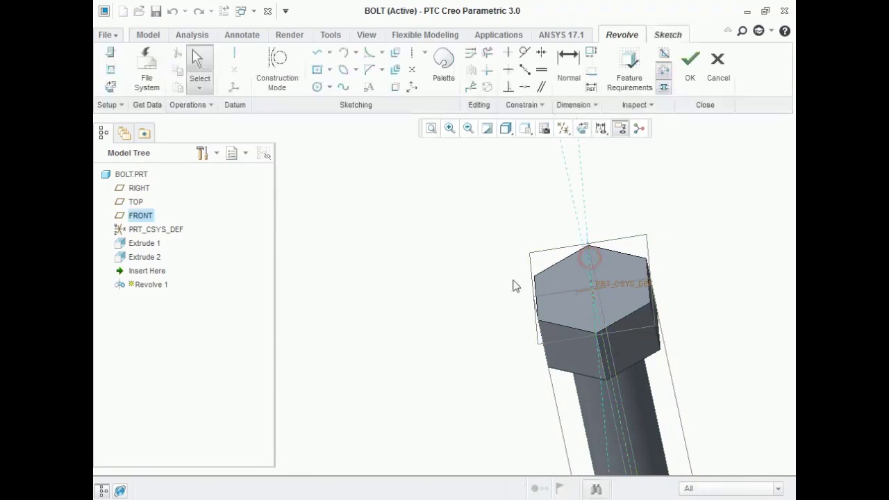
click(580, 127)
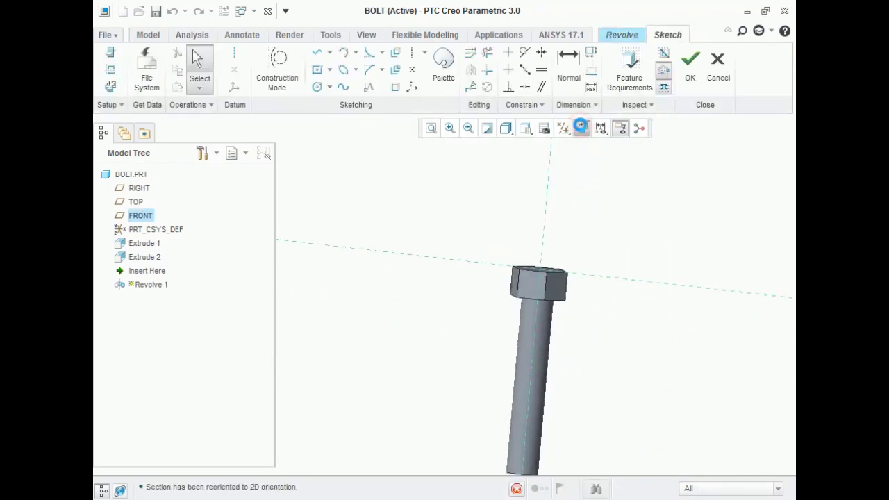
scroll(582, 149, down, 5)
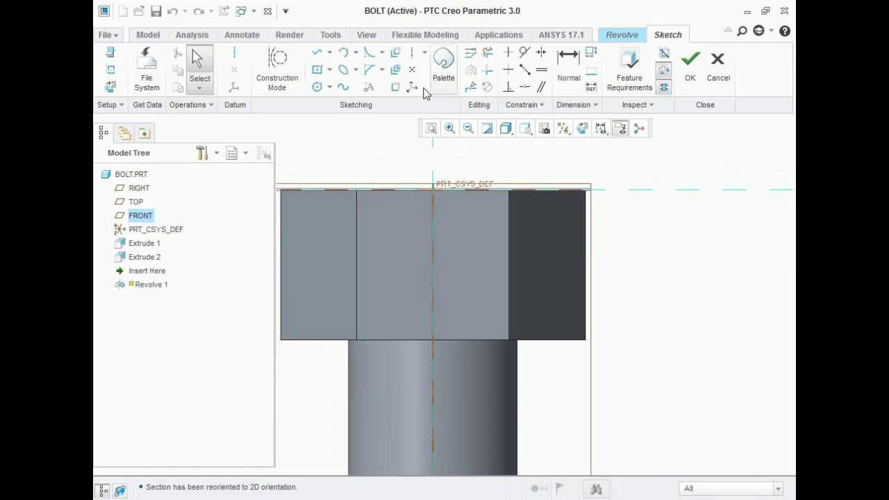
Step: Project the bolt head's end edge and outer side edge, and draw a slanted line across their corner, starting about 0.7 mm from it
click(396, 87)
click(550, 193)
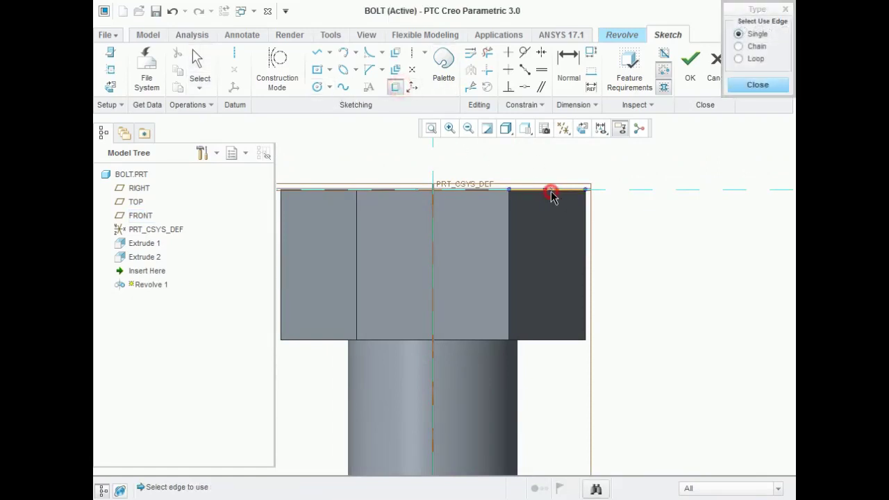
click(585, 232)
click(758, 85)
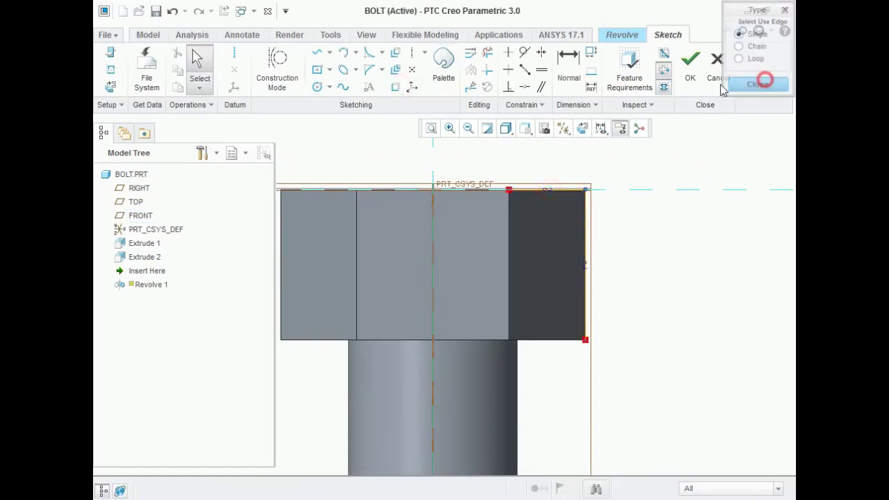
click(316, 54)
click(559, 191)
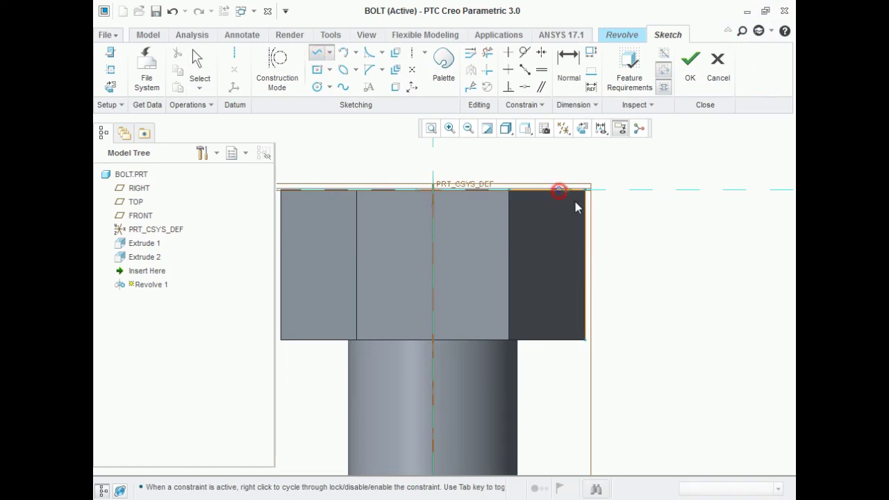
click(587, 219)
scroll(584, 164, down, 5)
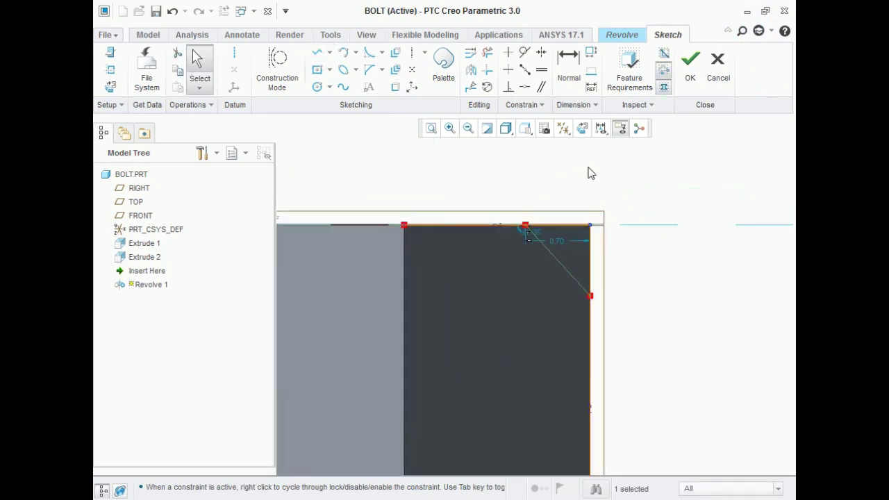
Step: Dimension the slanted line's horizontal and vertical distances from the head's outer corner, setting both to 1 mm
click(568, 60)
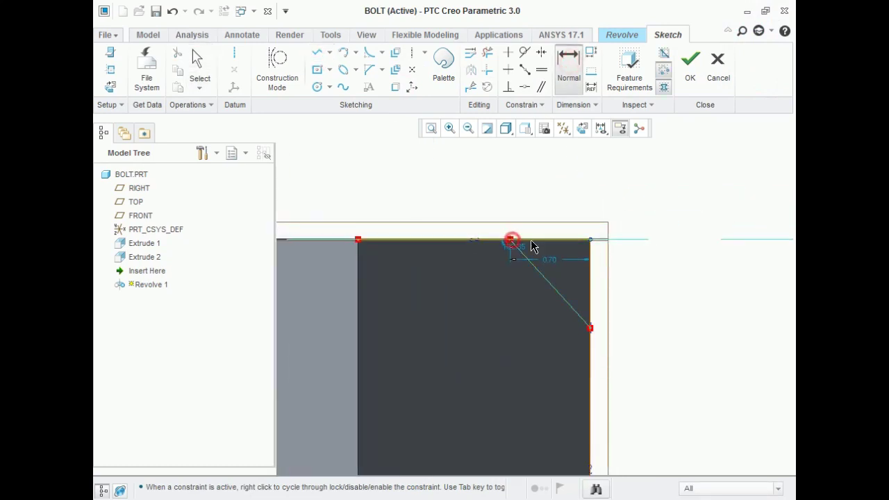
middle_click(552, 198)
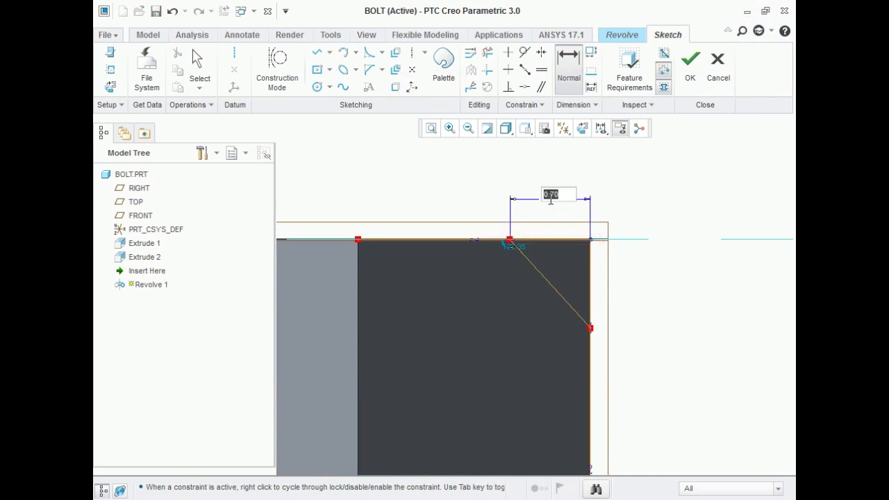
text(1)
key(Return)
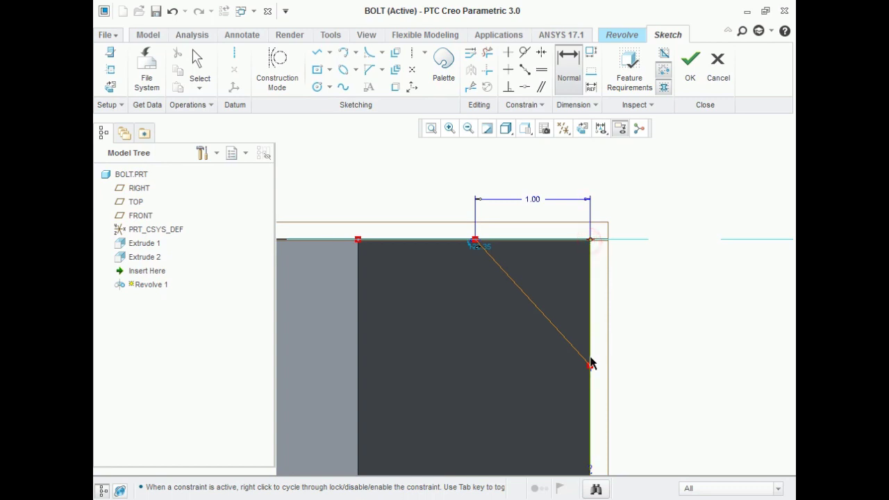
middle_click(629, 311)
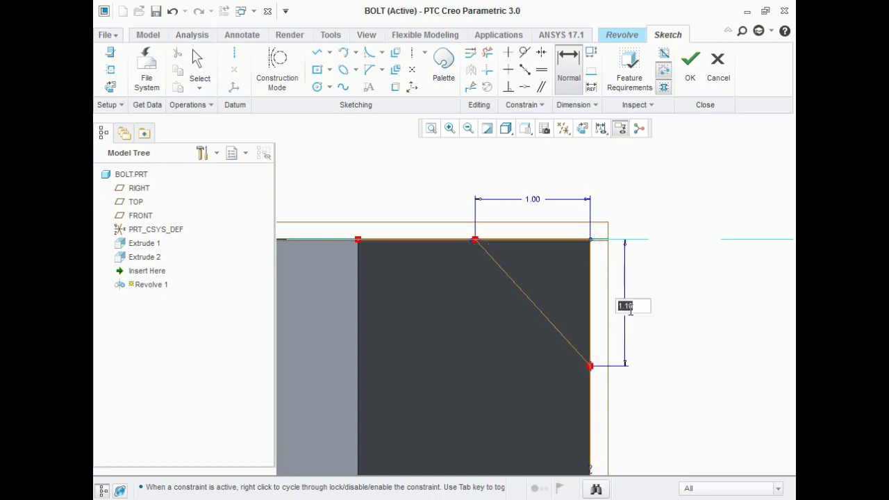
text(1)
key(Return)
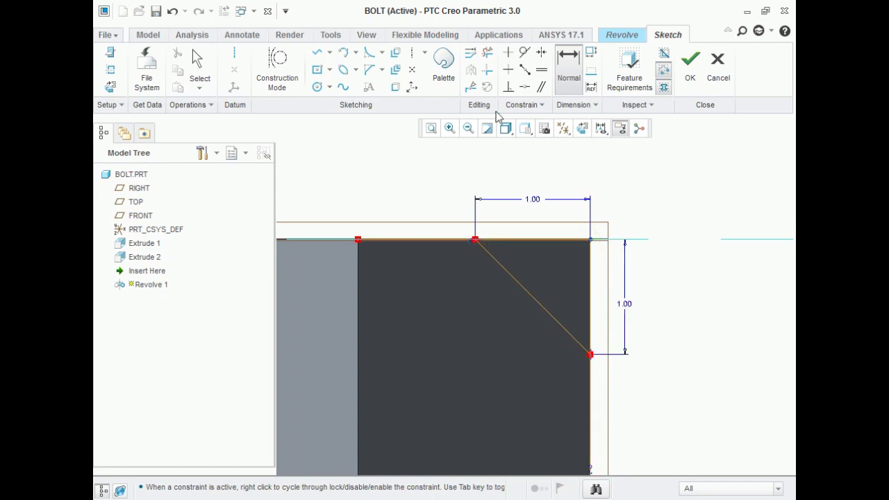
Step: Trim the projected edges beyond the slanted line, leaving only the small triangle at the bolt head's outer corner
click(487, 53)
drag(465, 332, 659, 415)
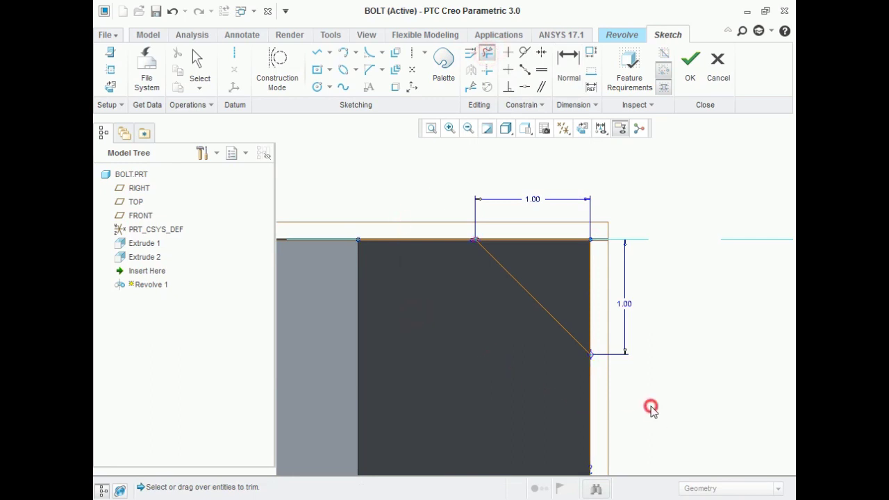
drag(424, 269, 408, 210)
middle_click(447, 239)
scroll(447, 254, down, 5)
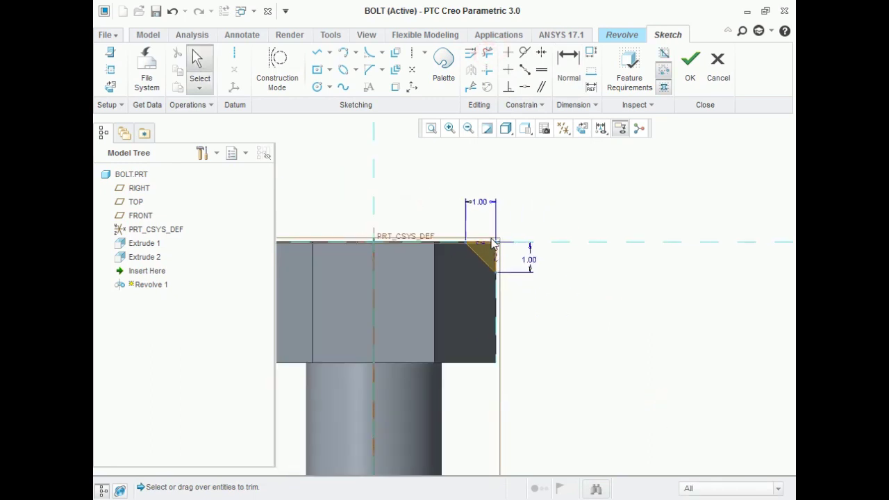
Step: Draw a vertical centerline along the bolt's axis and revolve the corner triangle 360° as a material-removing cut around the head
click(412, 53)
click(417, 142)
click(417, 189)
middle_click(514, 203)
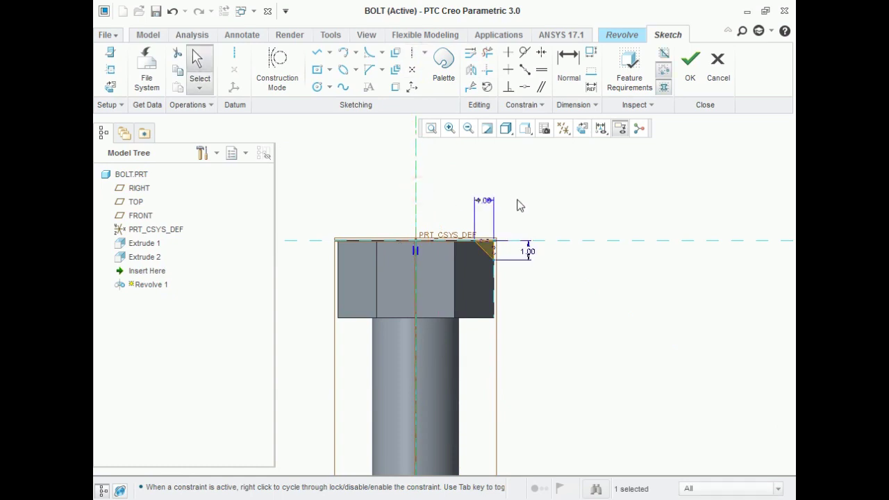
click(690, 69)
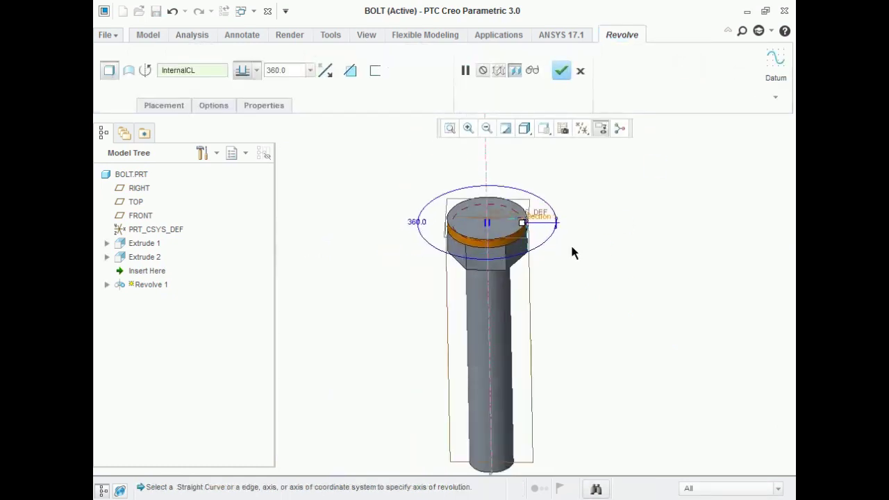
click(349, 70)
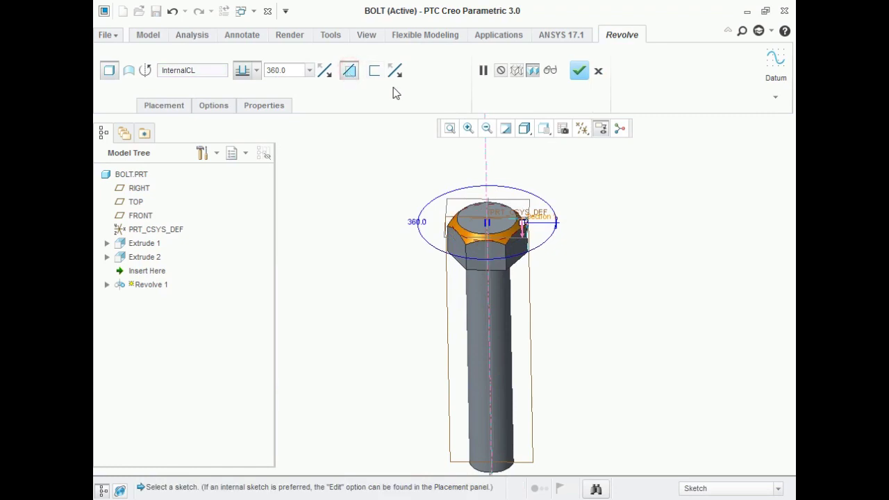
click(579, 71)
middle_drag(585, 228, 608, 213)
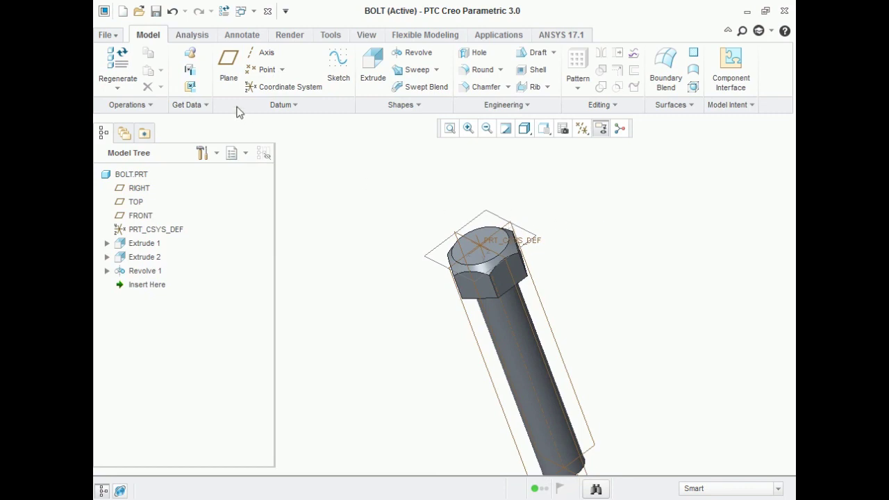
Step: Save the bolt part and close its window
click(154, 13)
click(364, 462)
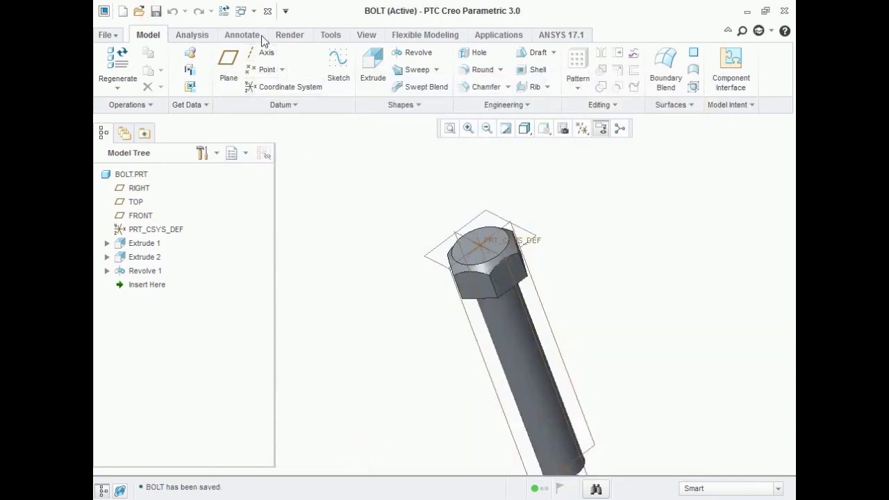
click(267, 12)
Step: Switch to Photos and examine the completed and exploded views on the Double Bearing Assembly drawing sheet
key(alt+Tab)
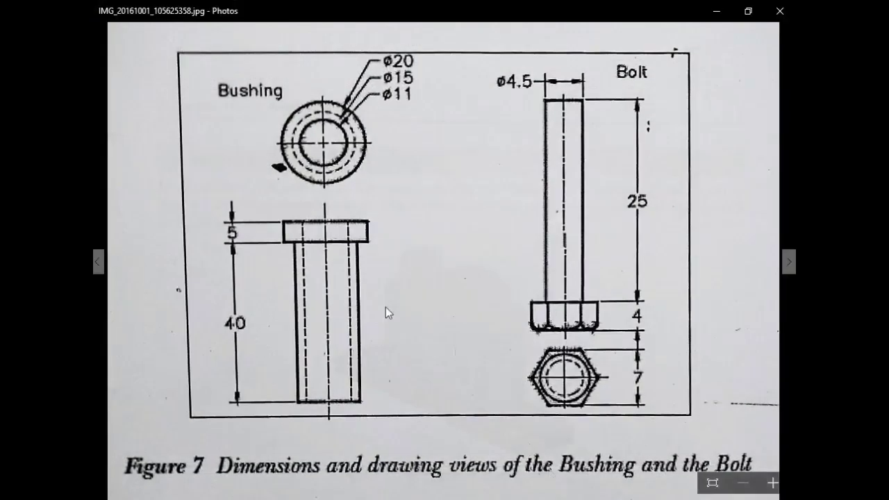
click(95, 261)
scroll(431, 213, up, 5)
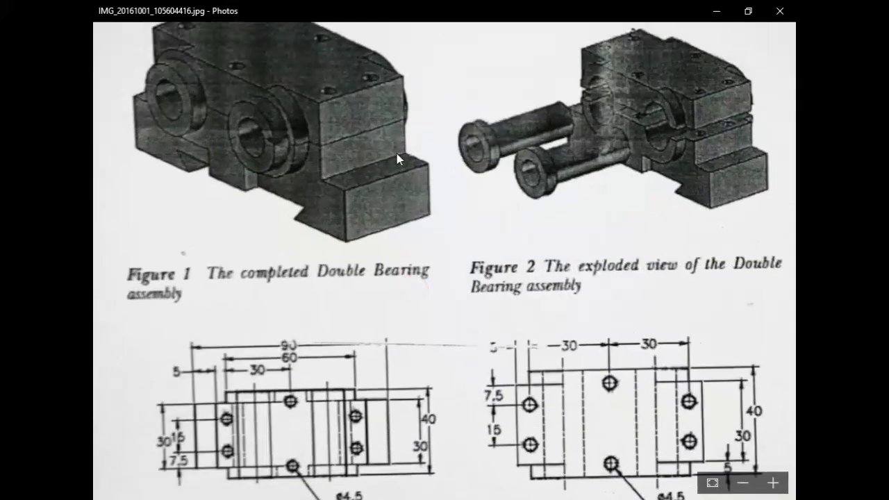
drag(396, 154, 422, 287)
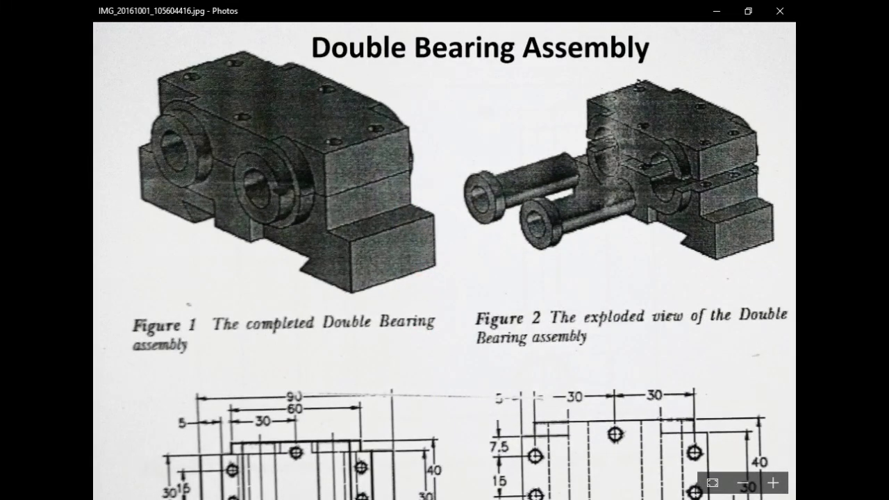
Step: Return to Creo Parametric and create a design assembly named double_bearing from the mmns_asm_design template
key(alt+Tab)
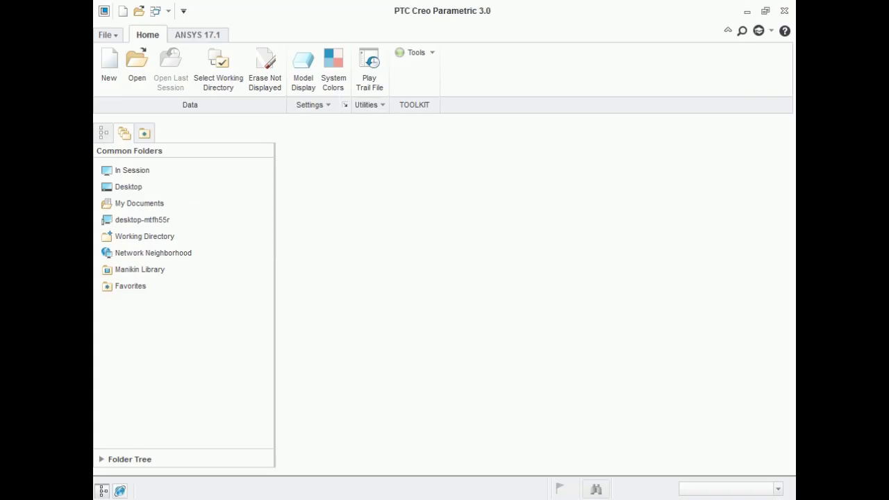
click(116, 66)
click(329, 209)
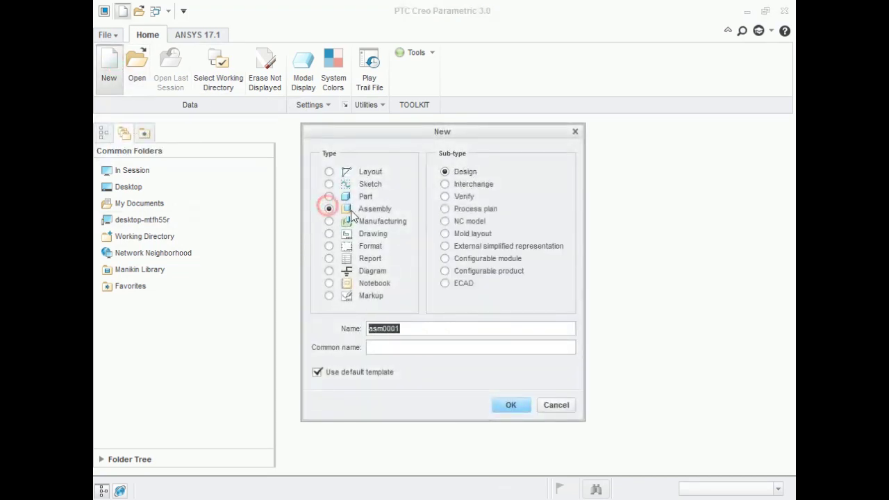
click(317, 373)
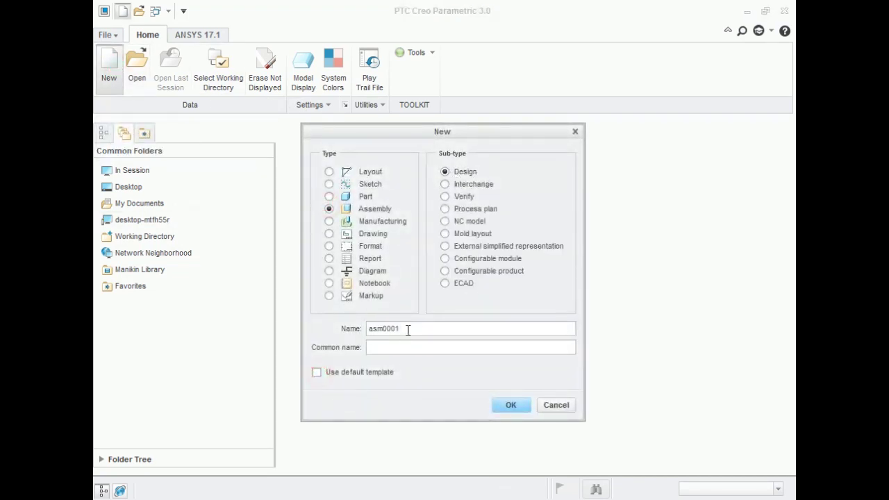
drag(407, 330, 327, 328)
text(d)
click(504, 412)
scroll(383, 214, down, 2)
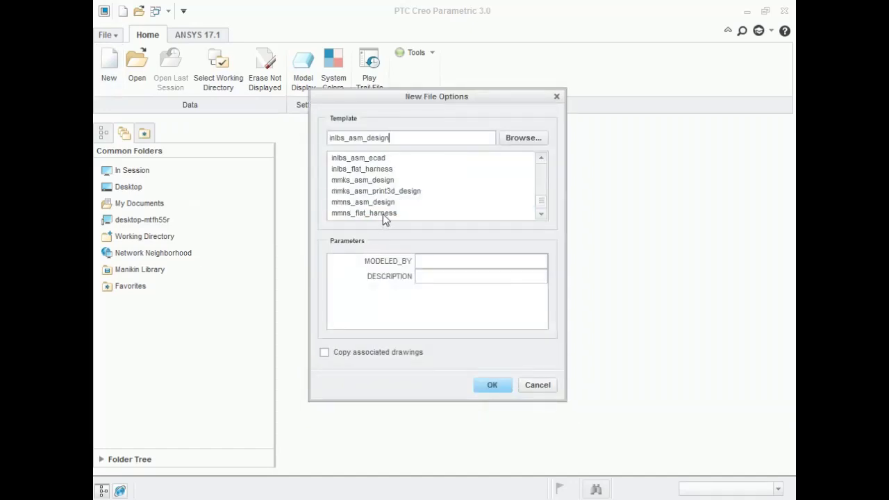
click(369, 202)
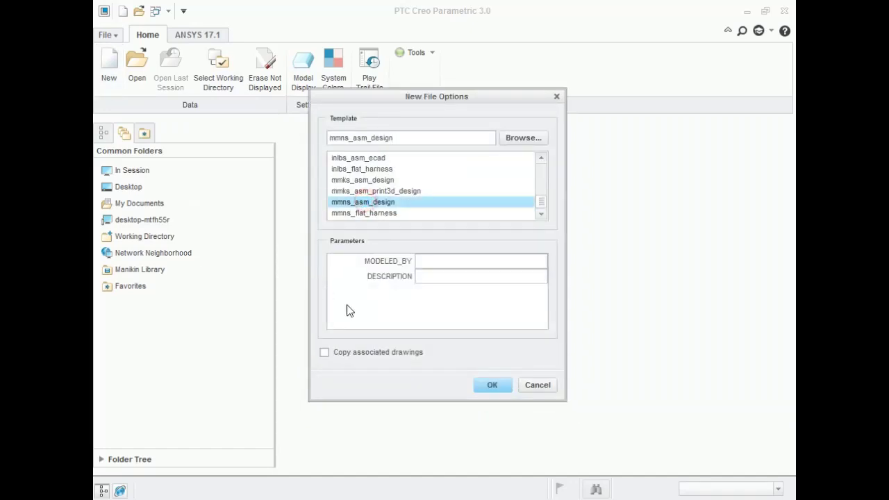
click(493, 386)
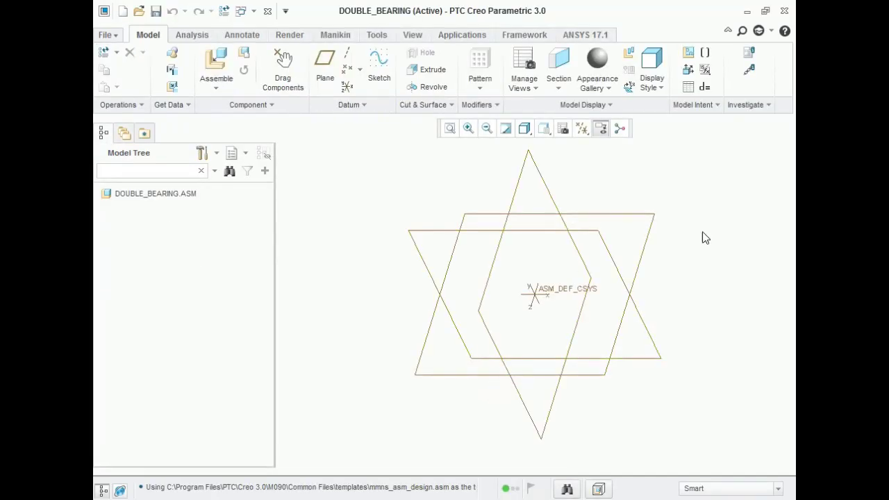
Step: Assemble base.prt as the first component and fix it with the Default constraint
click(216, 62)
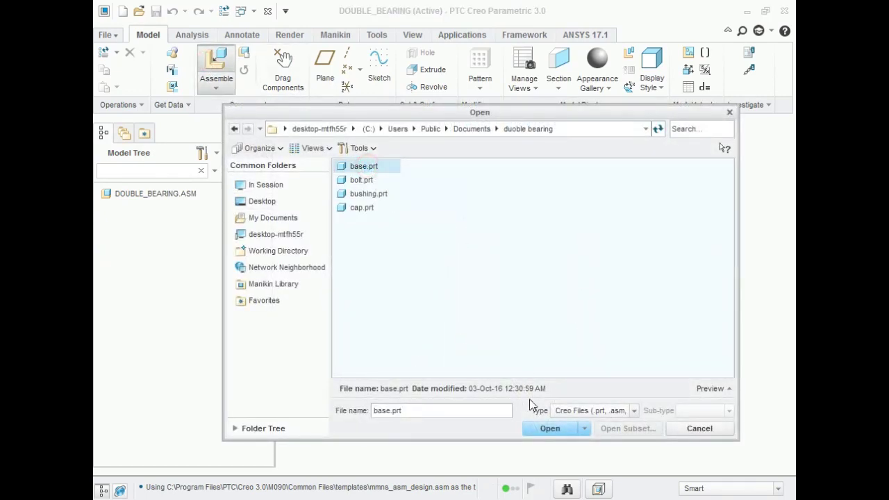
click(546, 427)
click(335, 70)
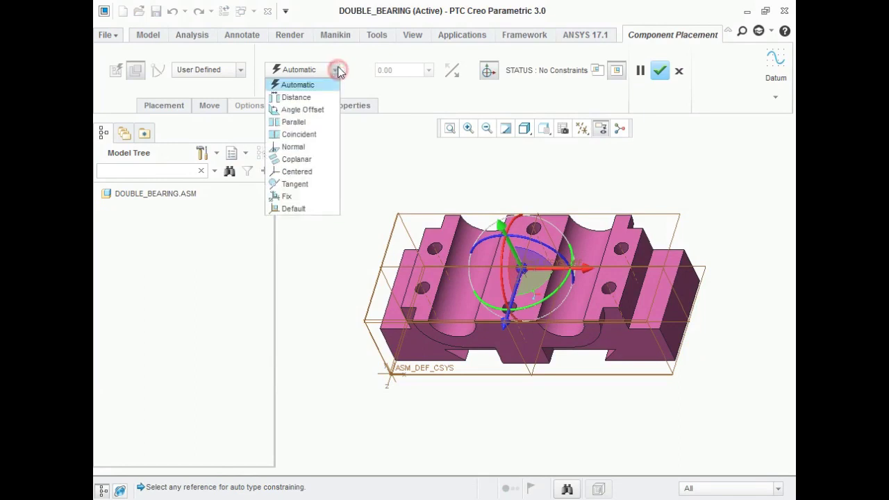
click(306, 212)
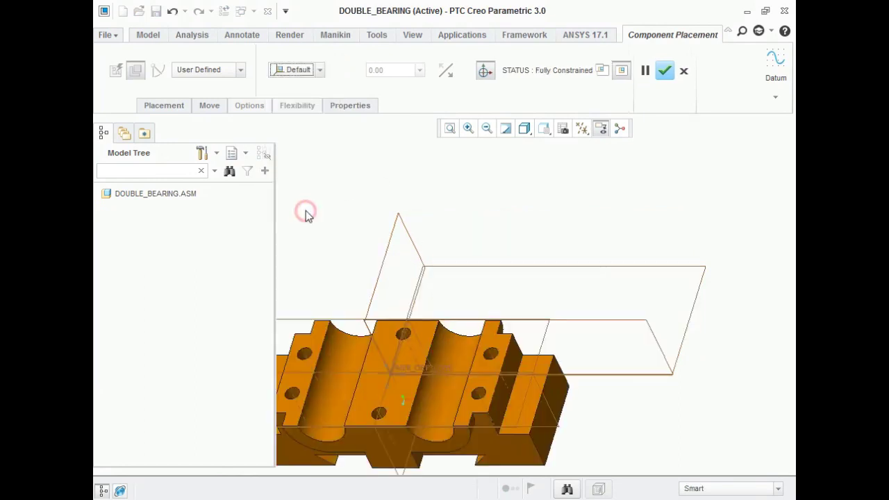
click(664, 71)
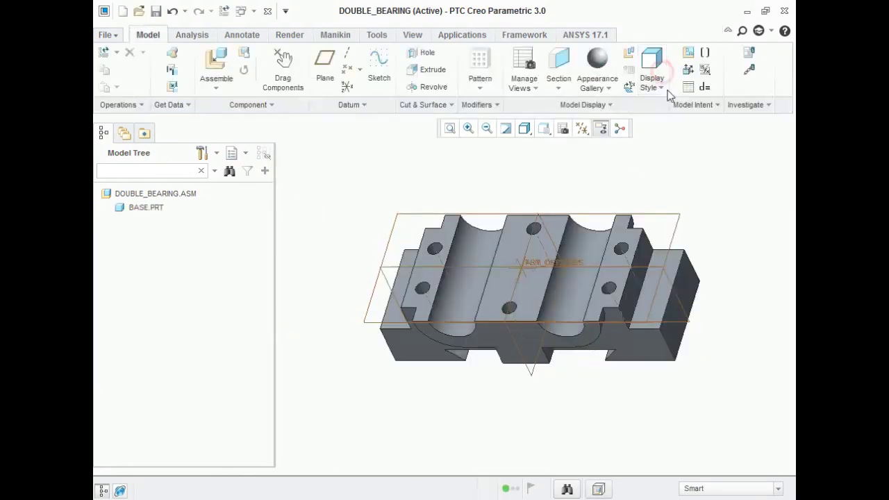
scroll(608, 184, up, 2)
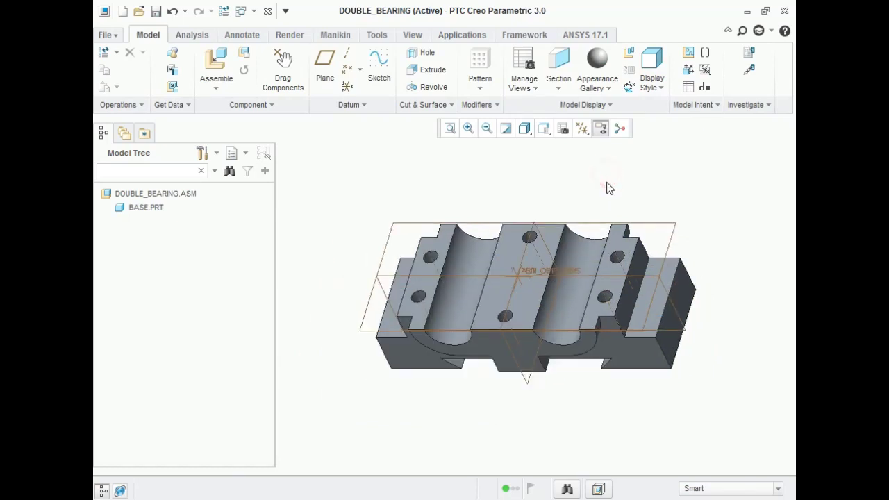
Step: Insert cap.prt into the assembly as the second component
click(216, 61)
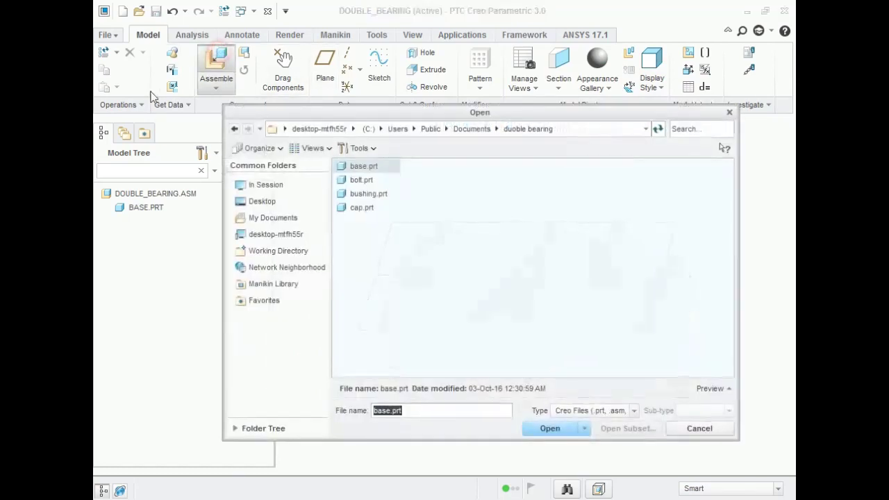
click(363, 209)
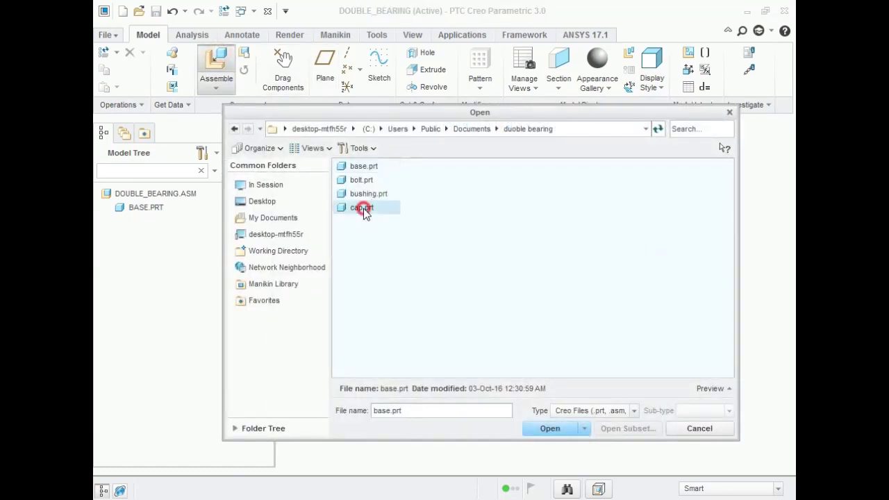
click(548, 425)
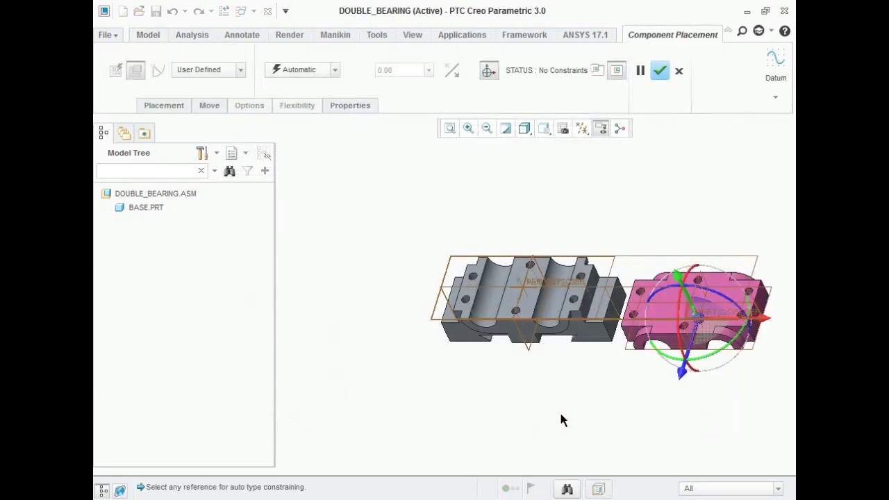
mouse_move(609, 403)
middle_down()
mouse_move(611, 382)
mouse_move(610, 396)
middle_up()
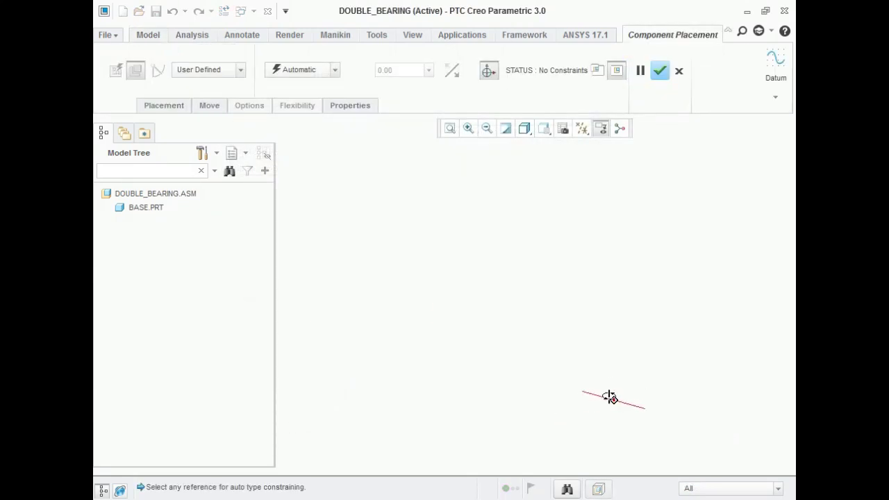
click(450, 129)
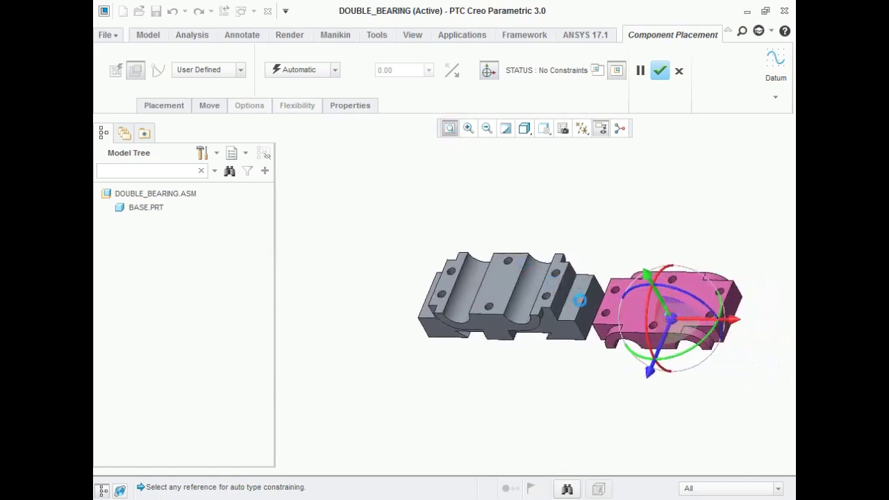
Step: Move the unplaced cap upward, clear of the base, so its underside holes can be reached
middle_drag(576, 329, 582, 270)
scroll(614, 363, down, 4)
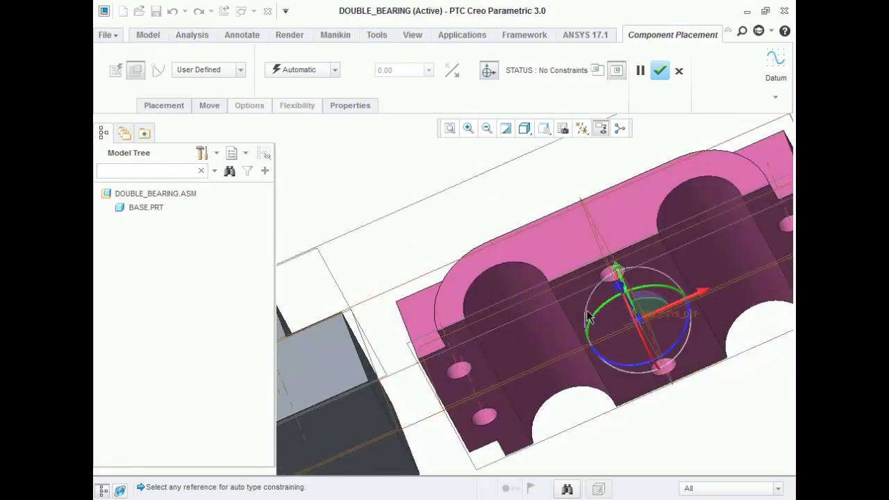
scroll(546, 316, up, 4)
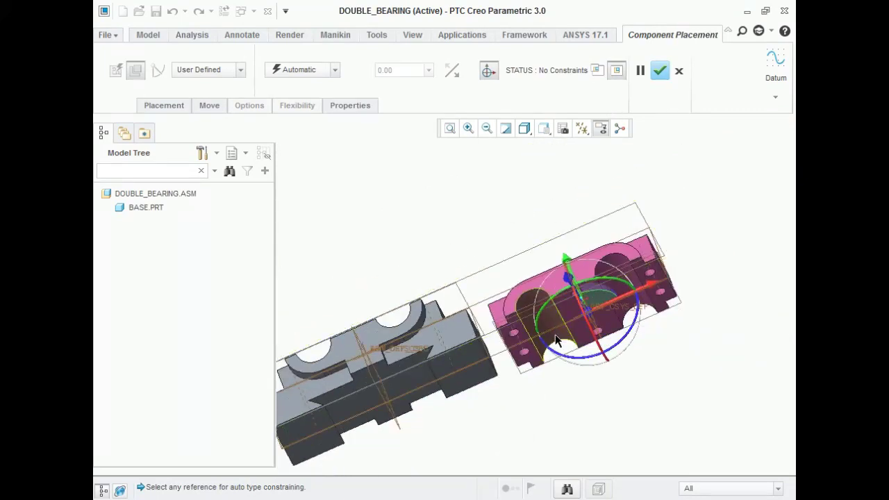
middle_drag(567, 363, 585, 287)
drag(583, 293, 553, 183)
scroll(556, 340, up, 2)
scroll(495, 329, down, 2)
middle_drag(495, 329, 471, 297)
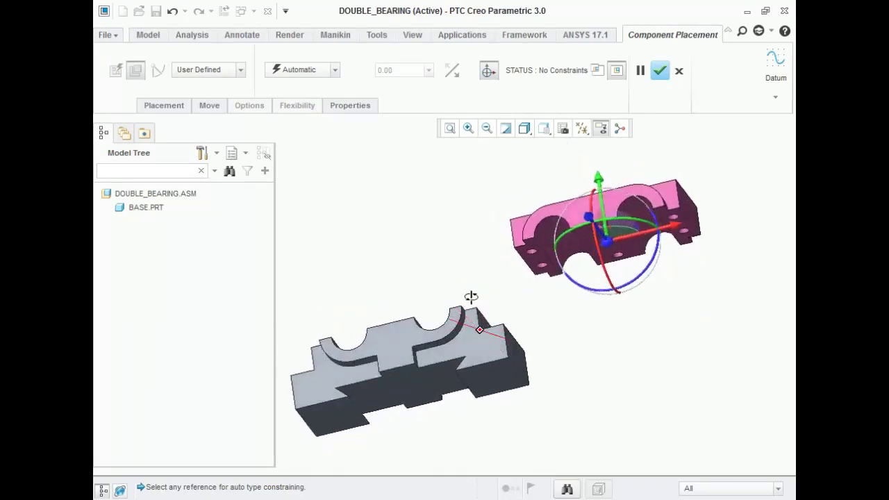
Step: Constrain the axis of the cap's corner hole as Coincident with the axis of the base's rear left hole
scroll(539, 266, down, 3)
click(546, 257)
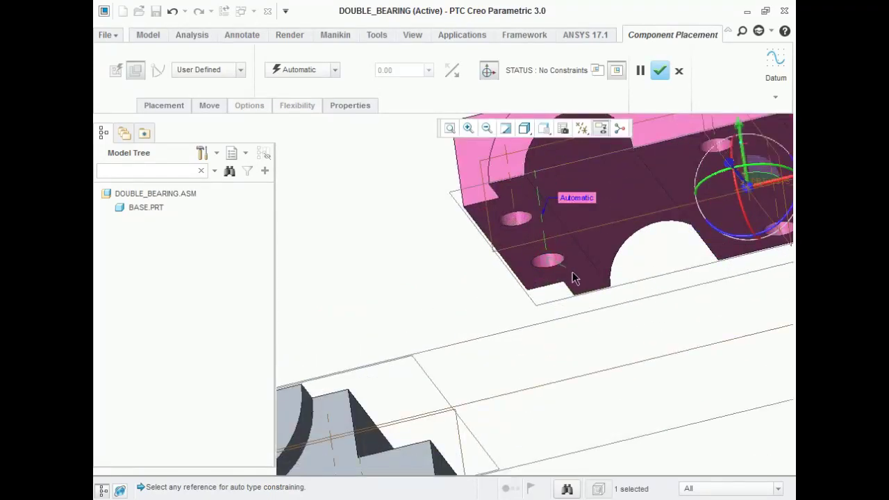
scroll(570, 271, up, 3)
middle_drag(505, 295, 511, 342)
scroll(467, 271, up, 8)
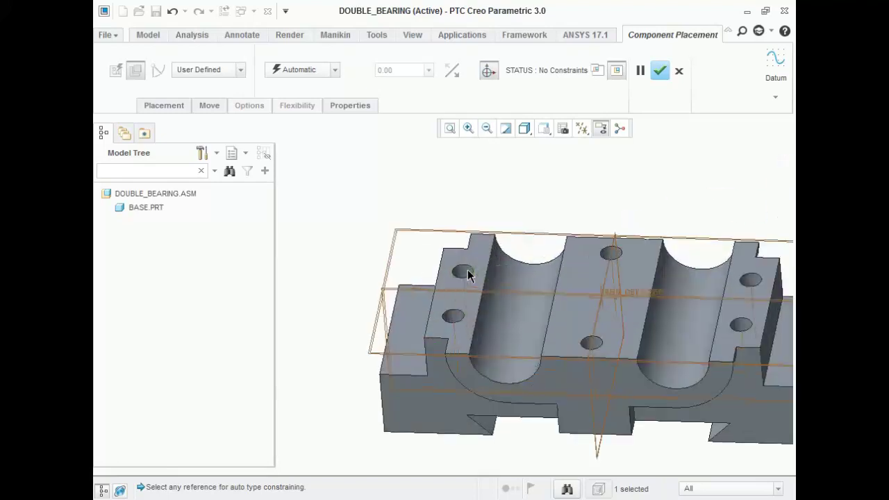
click(462, 278)
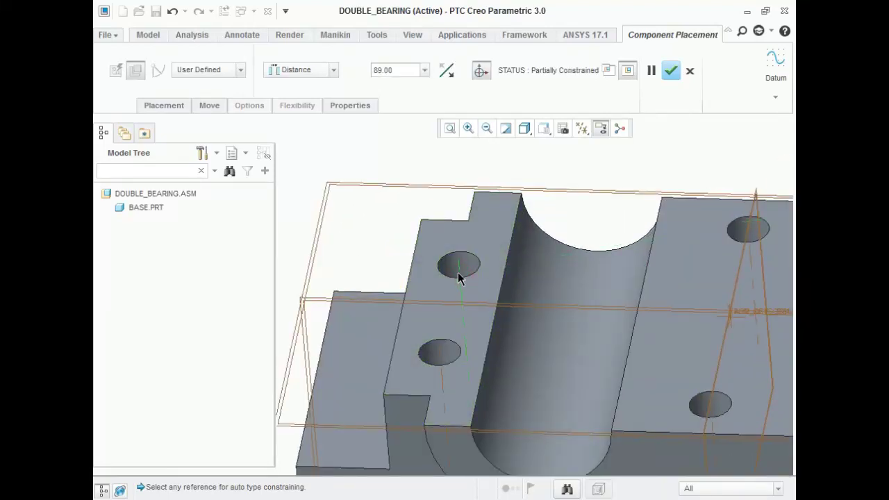
click(333, 70)
click(307, 119)
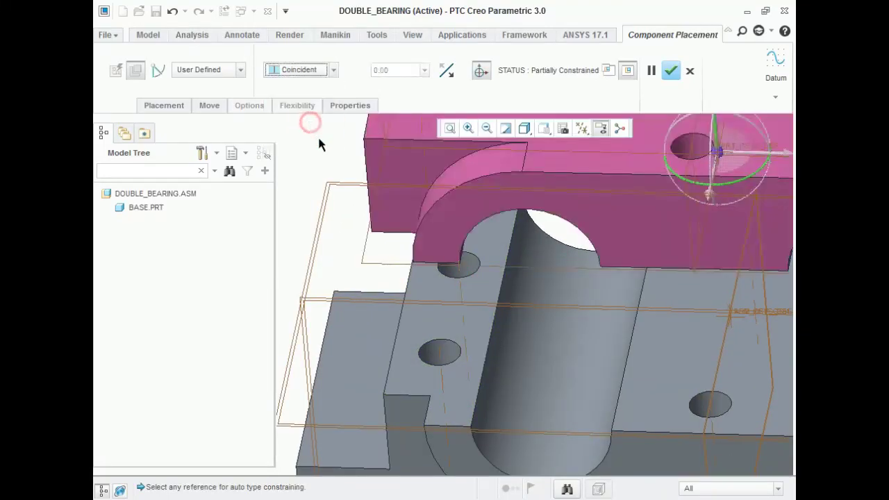
Step: Constrain the axis of the cap's rear right hole as Coincident with the axis of the base's rear right hole
scroll(507, 312, down, 5)
scroll(644, 295, up, 5)
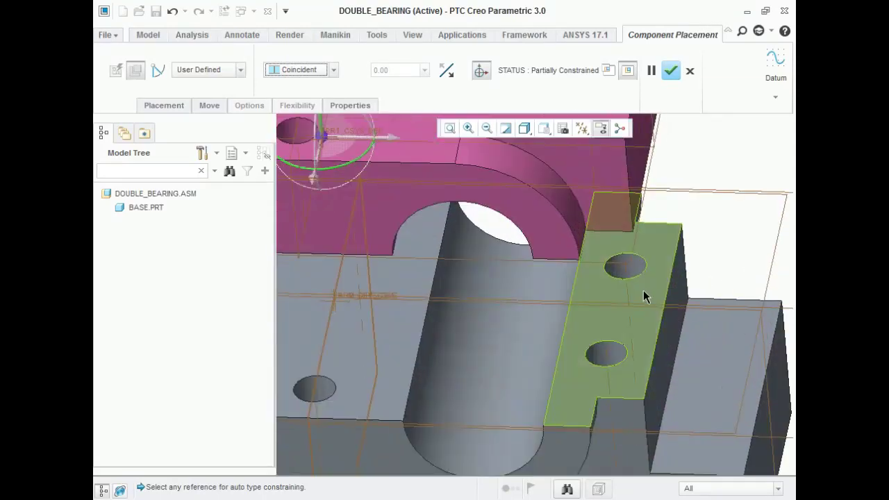
click(627, 272)
scroll(627, 326, down, 5)
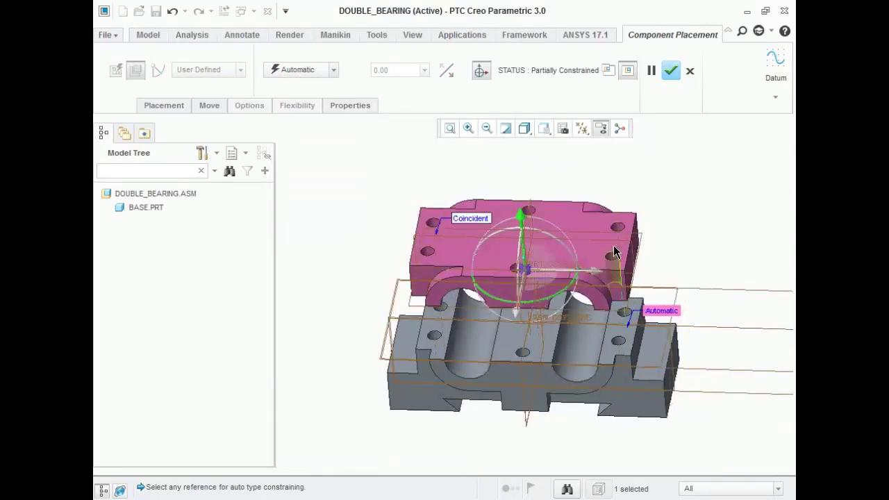
scroll(625, 229, up, 5)
click(625, 223)
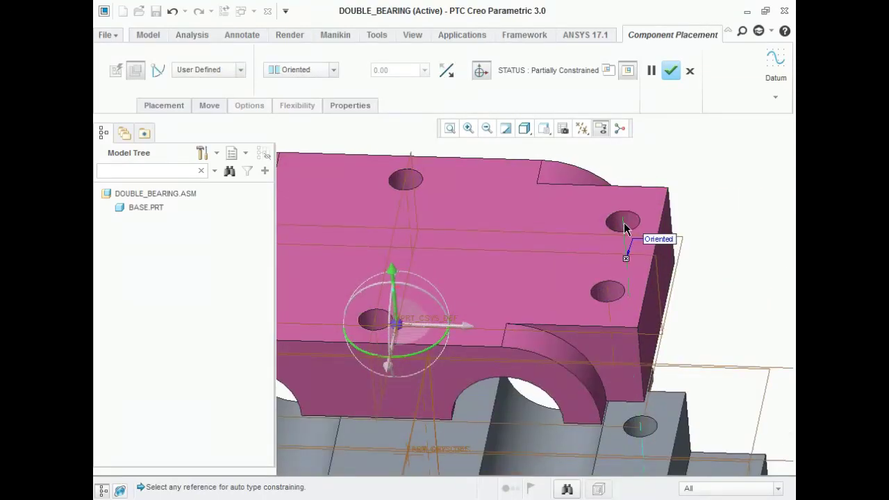
scroll(625, 228, down, 5)
click(333, 69)
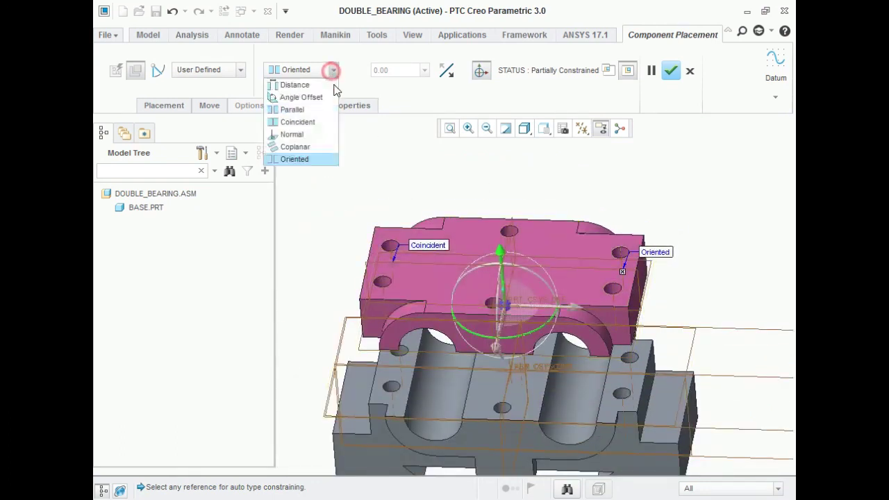
click(323, 121)
middle_drag(469, 286, 417, 334)
scroll(407, 336, up, 3)
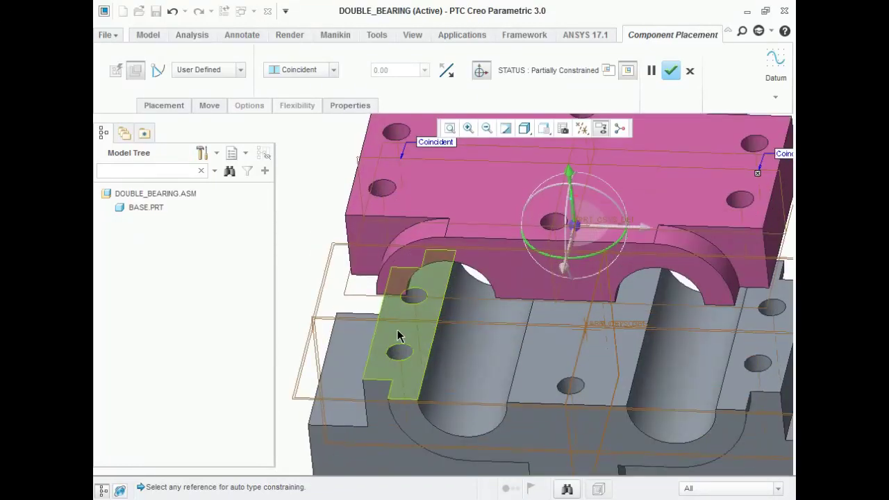